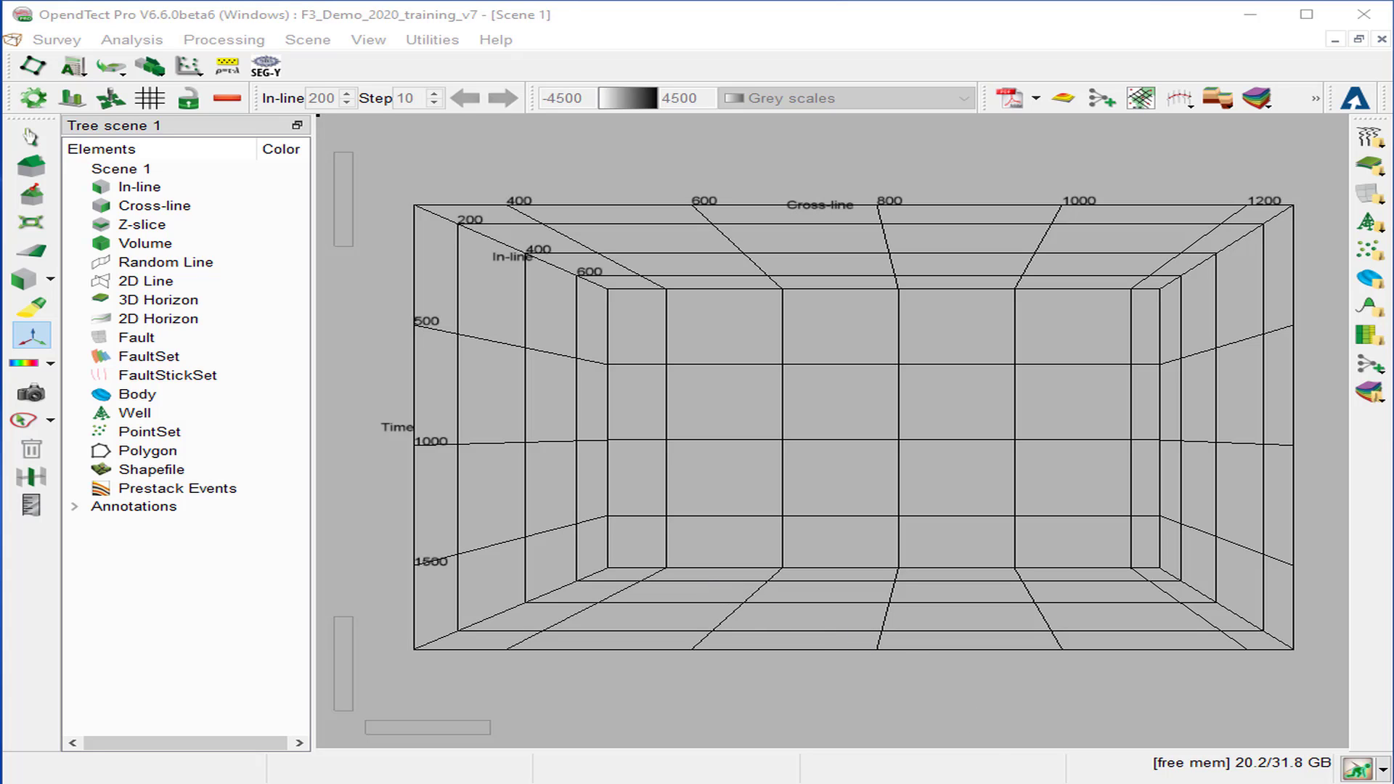
- Open the 3D attribute set editor and start a new set, discarding the unsaved one
{"action": "left_click", "coordinate": [131, 41]}
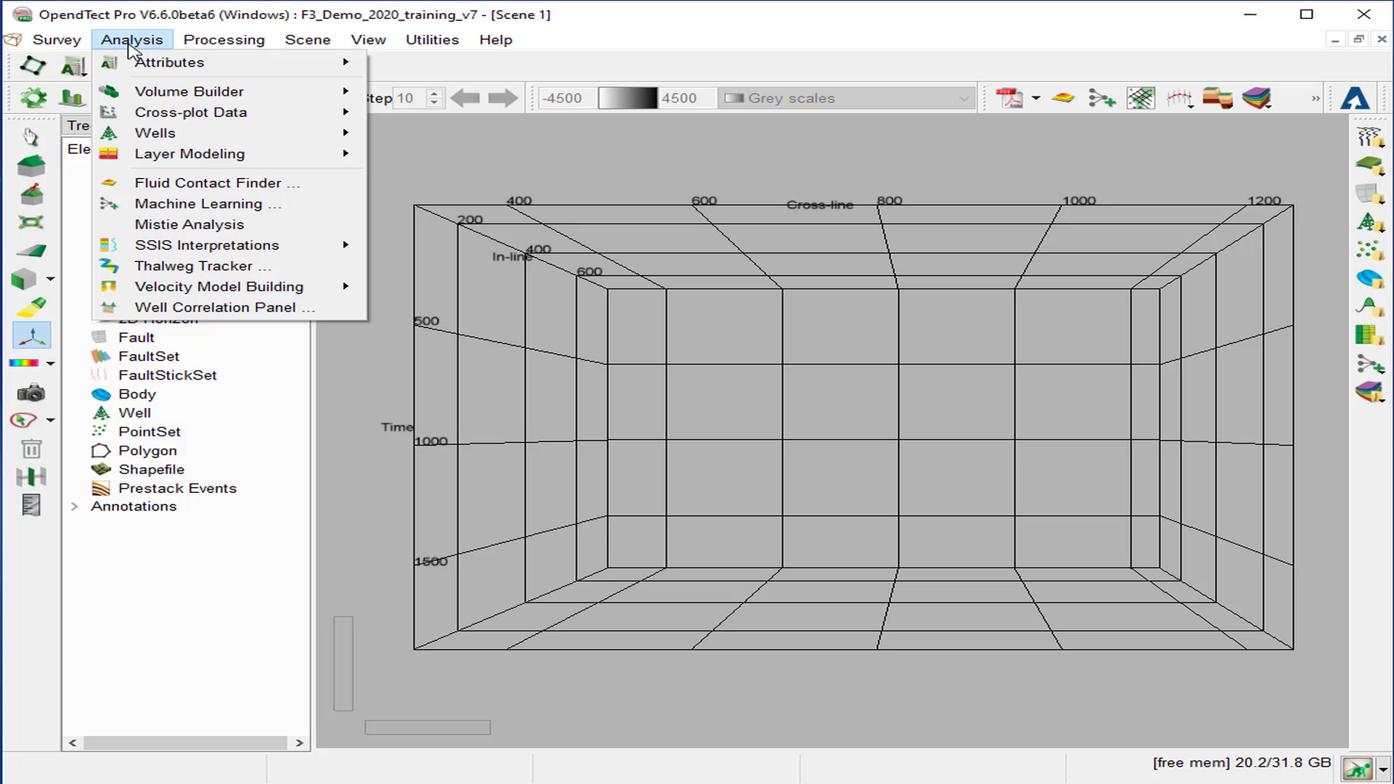
{"action": "mouse_move", "coordinate": [341, 62]}
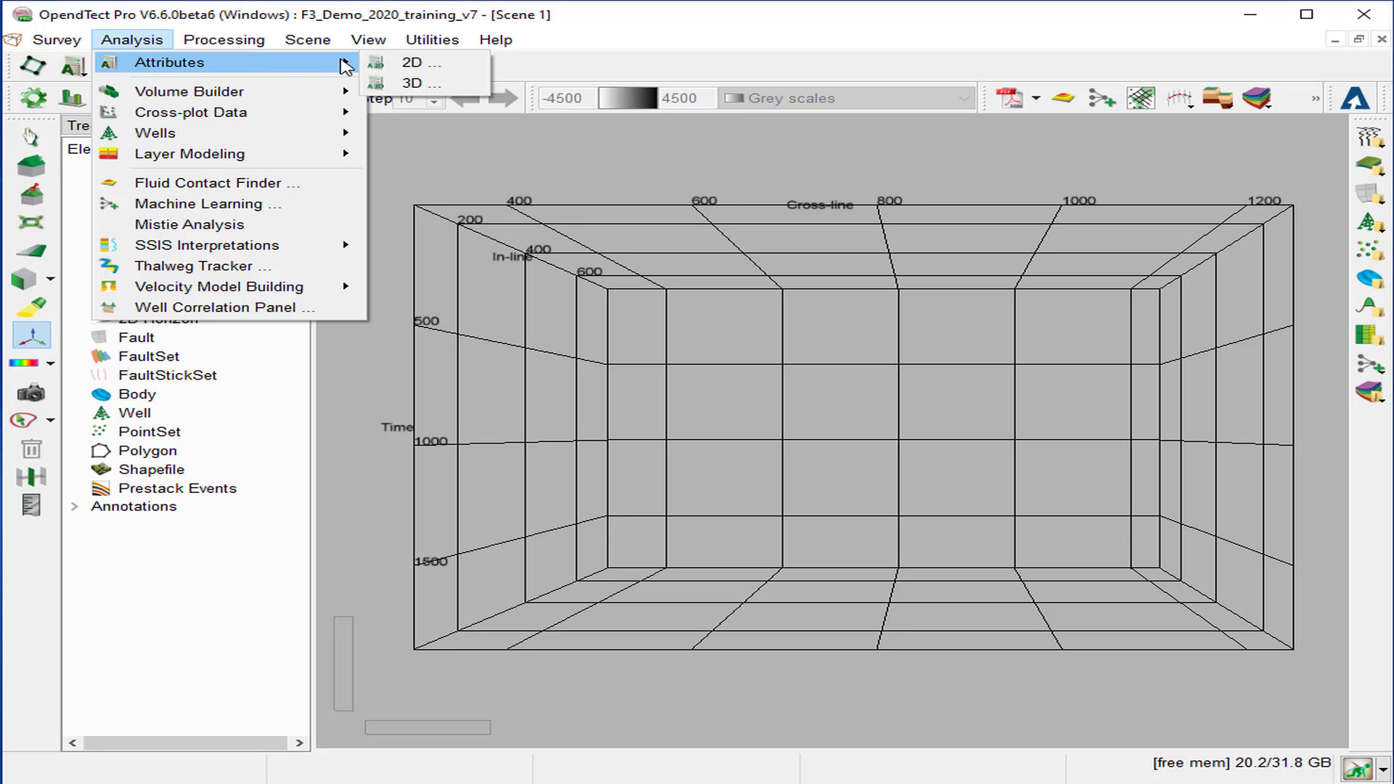
{"action": "left_click", "coordinate": [424, 85]}
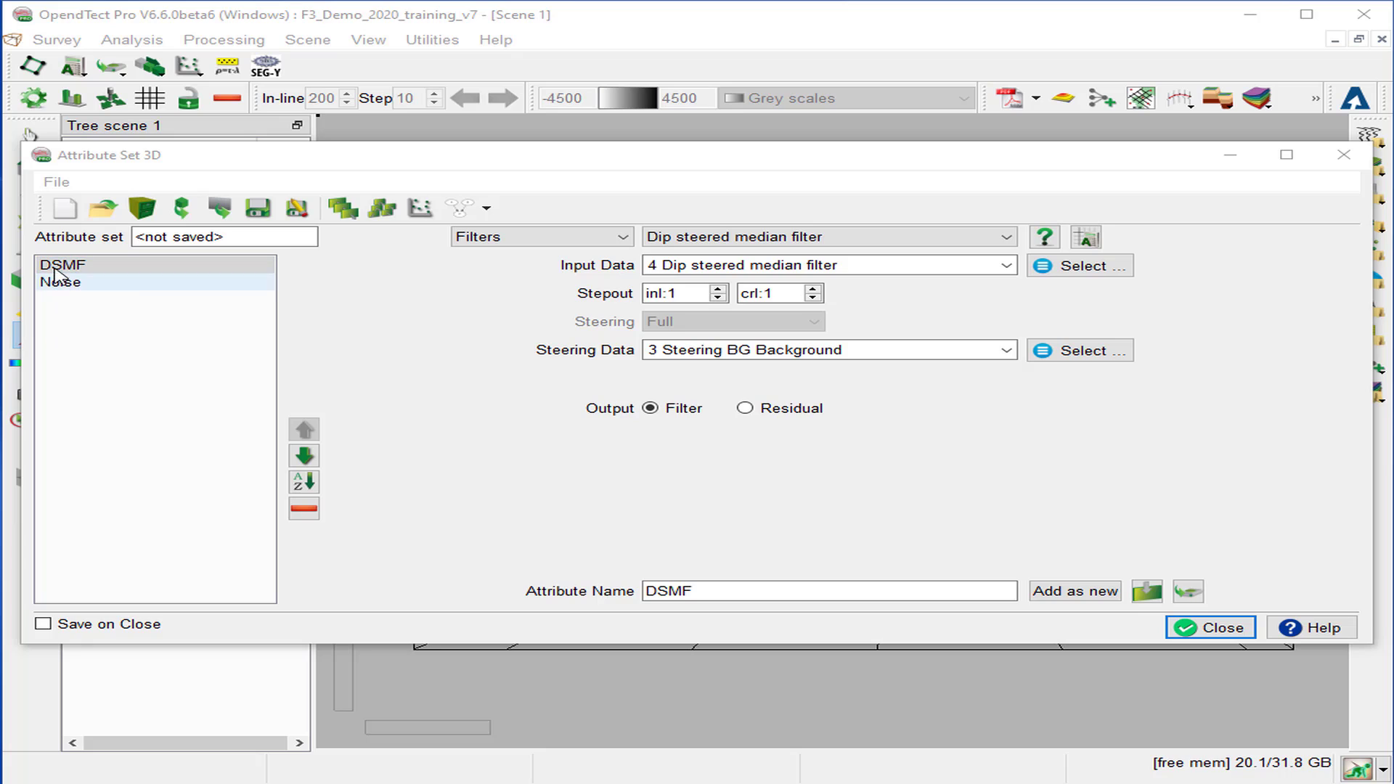
{"action": "left_click", "coordinate": [65, 209]}
{"action": "left_click", "coordinate": [65, 210]}
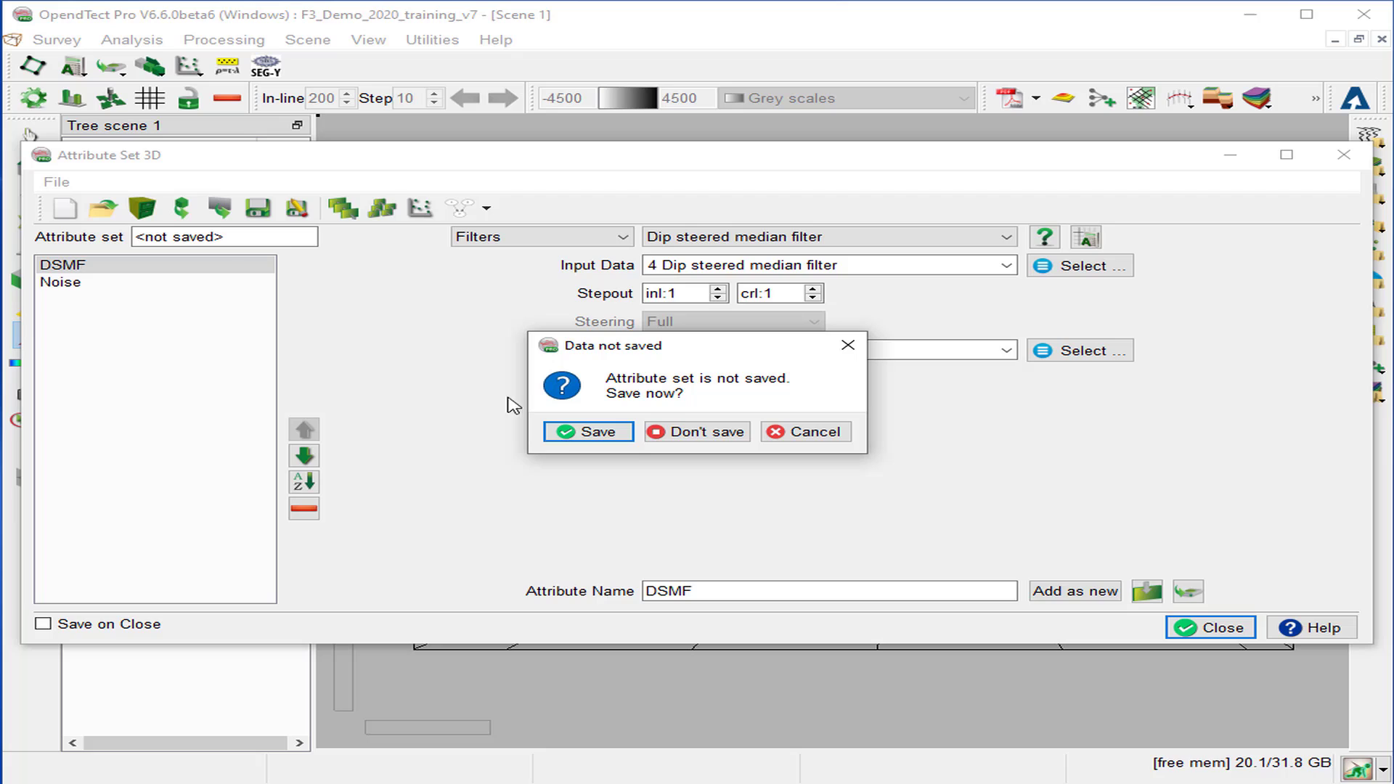
{"action": "left_click", "coordinate": [713, 433]}
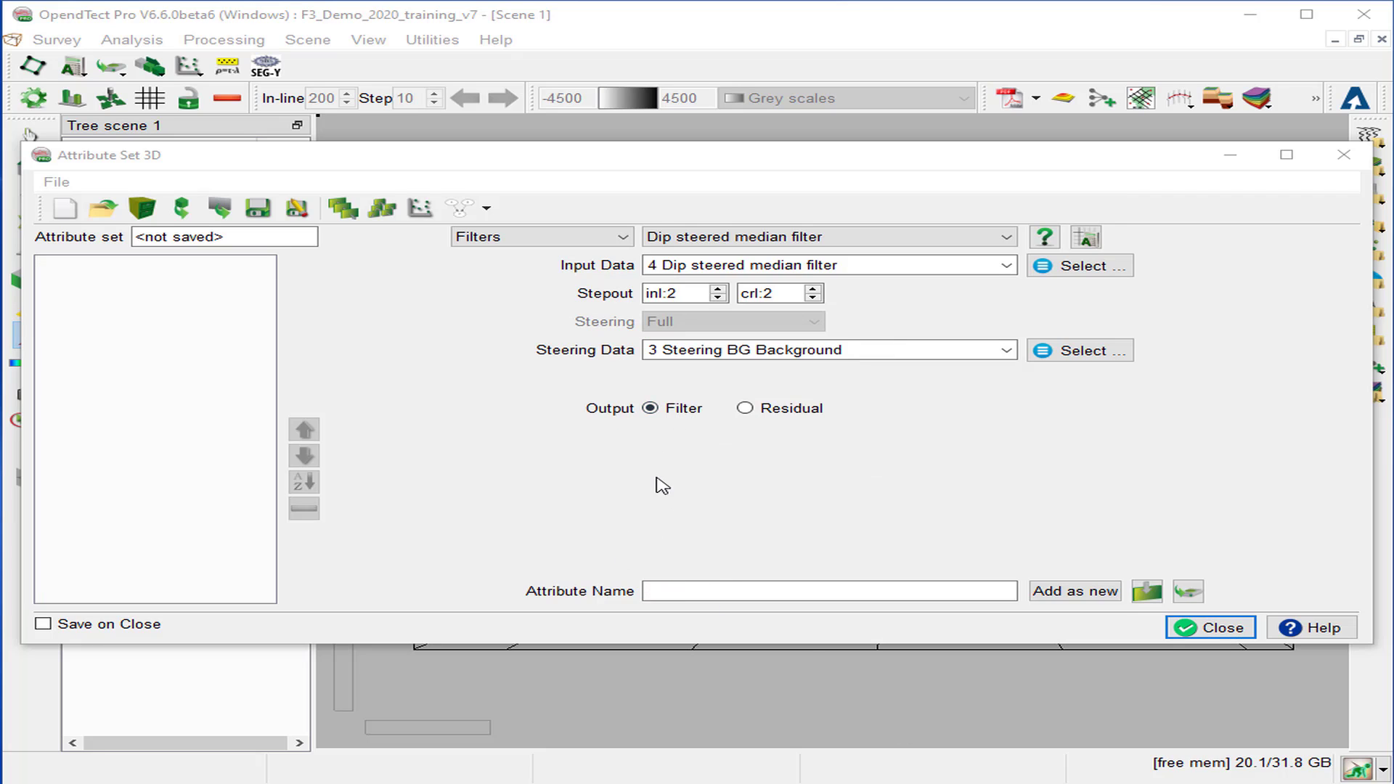
- Add a Similarity attribute from the <All> list, named Non_Steered_Similarity
{"action": "left_click", "coordinate": [587, 240]}
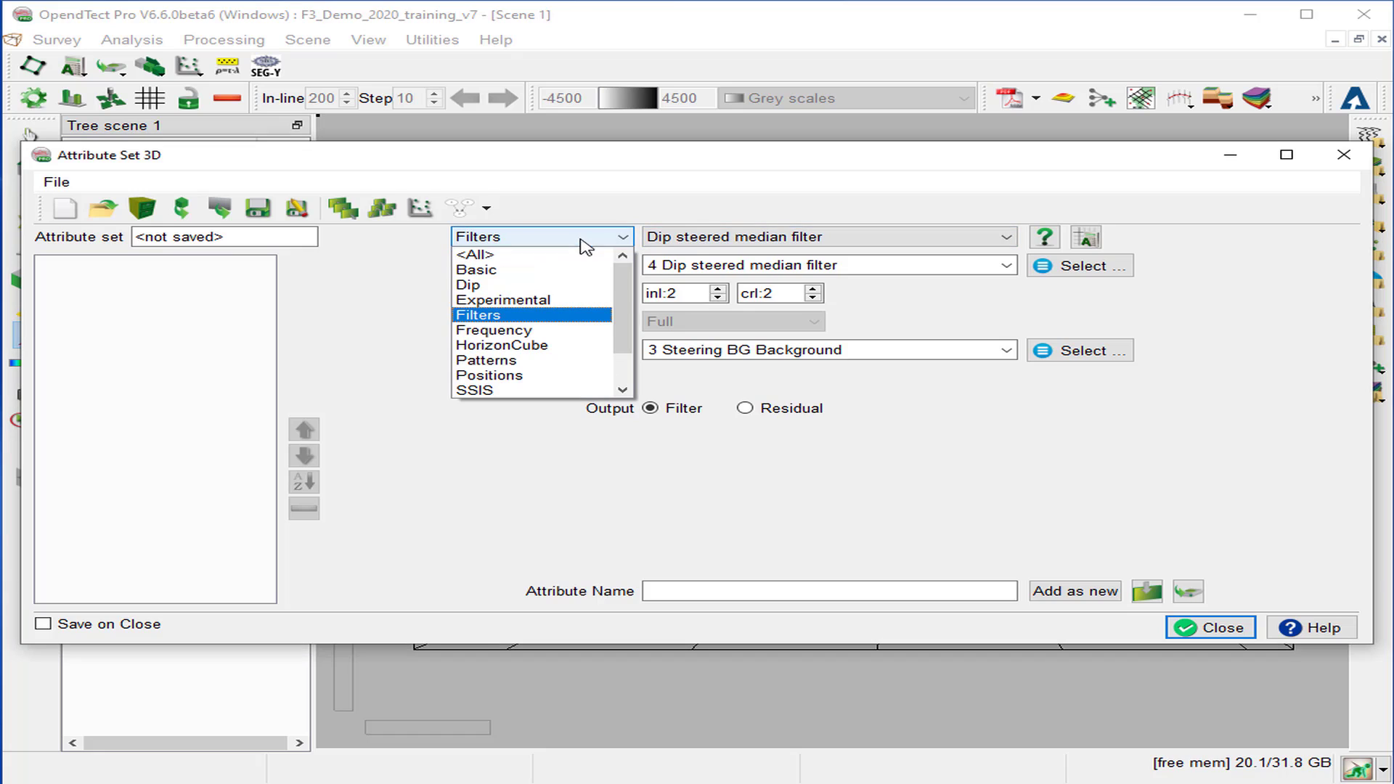
{"action": "left_click", "coordinate": [587, 252]}
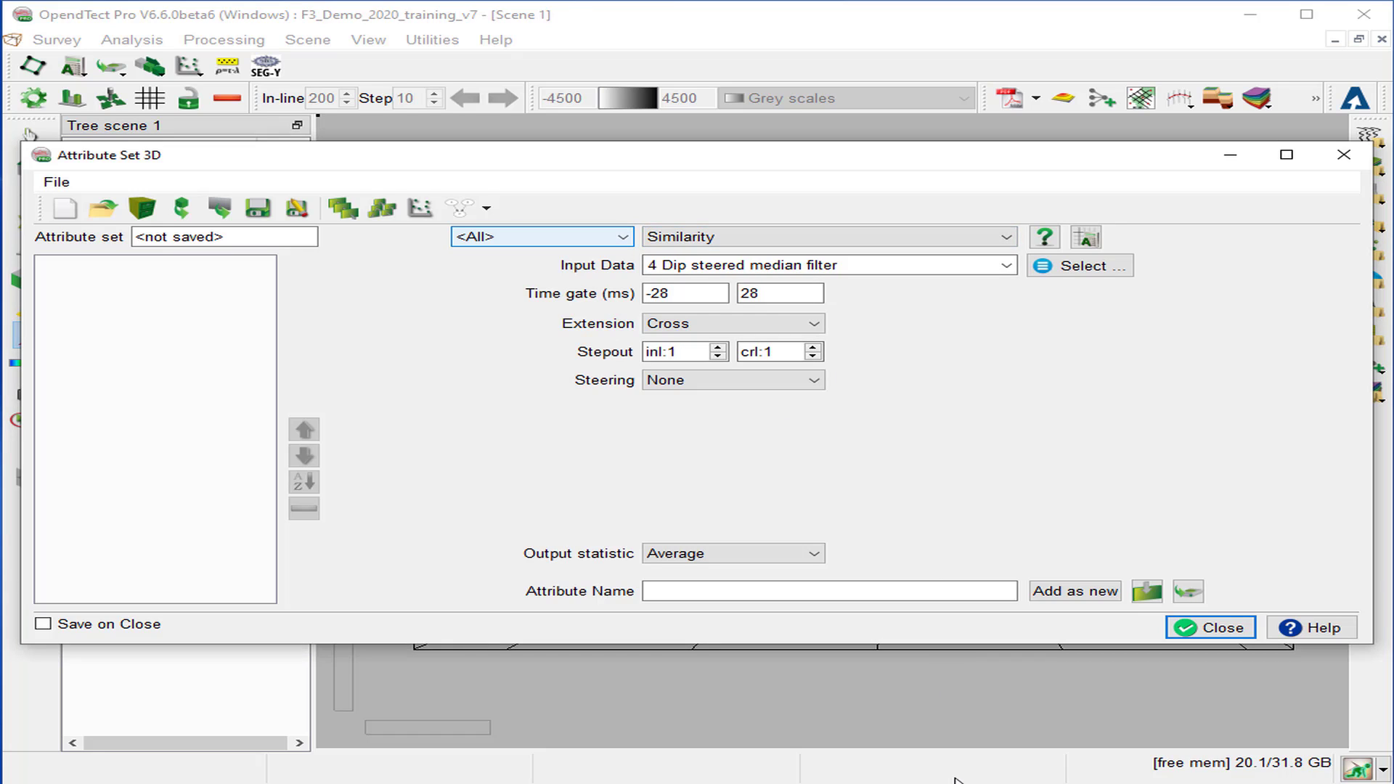
{"action": "left_click", "coordinate": [777, 280]}
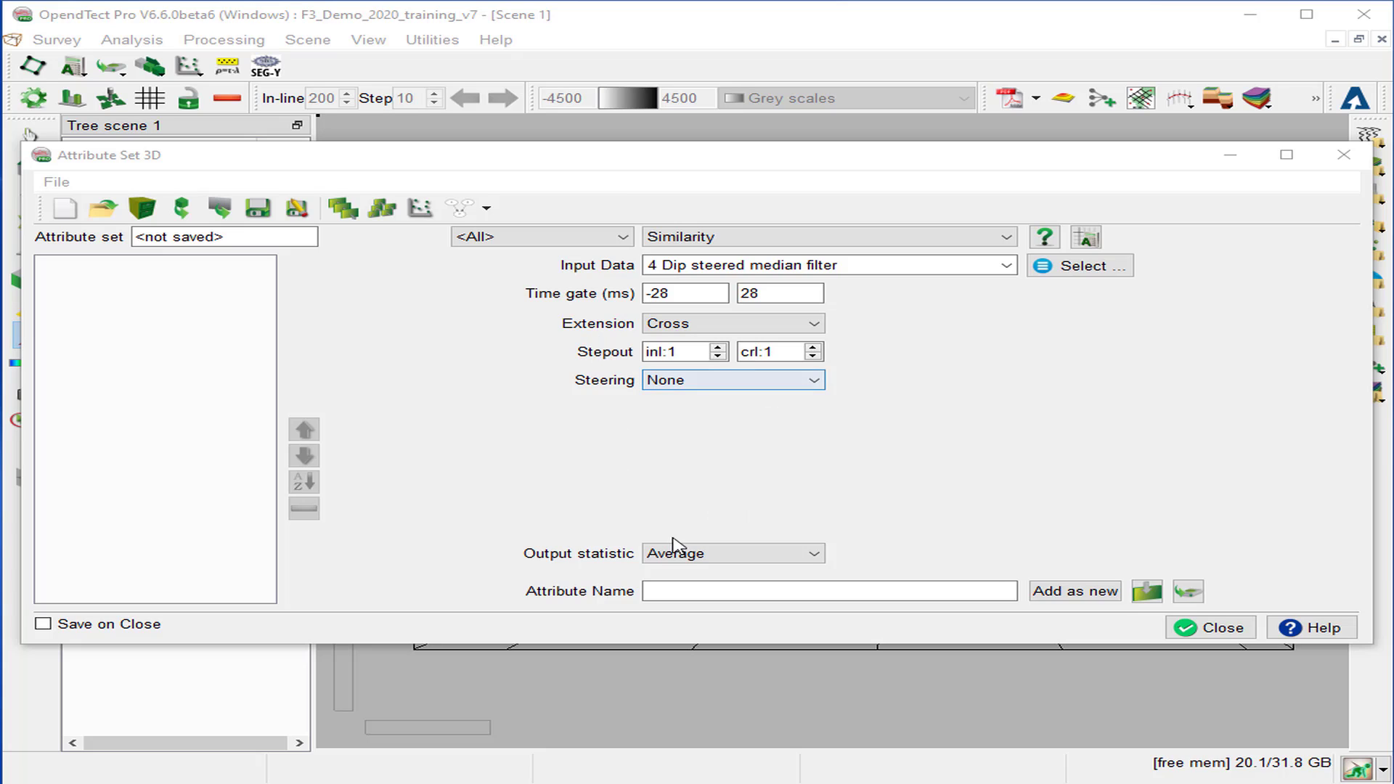
{"action": "left_click", "coordinate": [696, 588]}
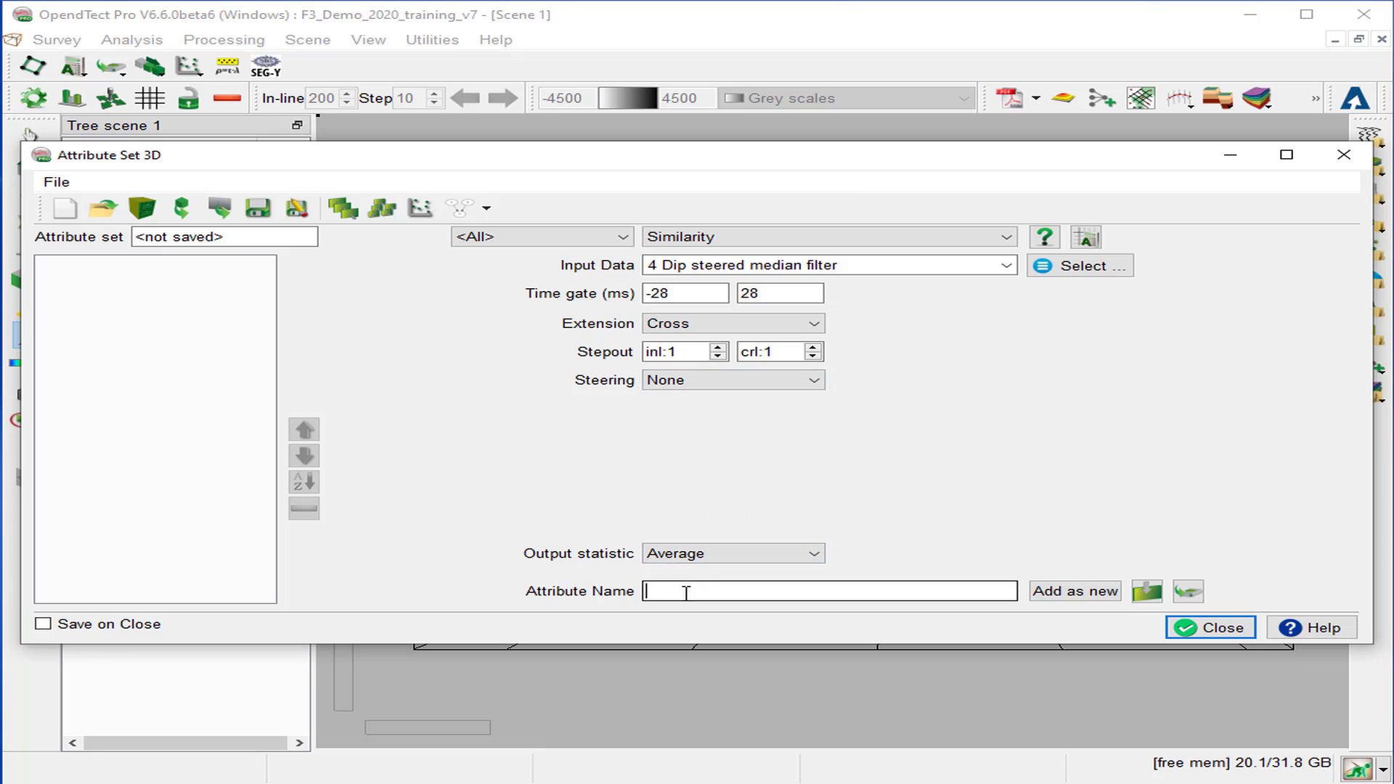
{"action": "type", "text": "Non_Steered_Simi"}
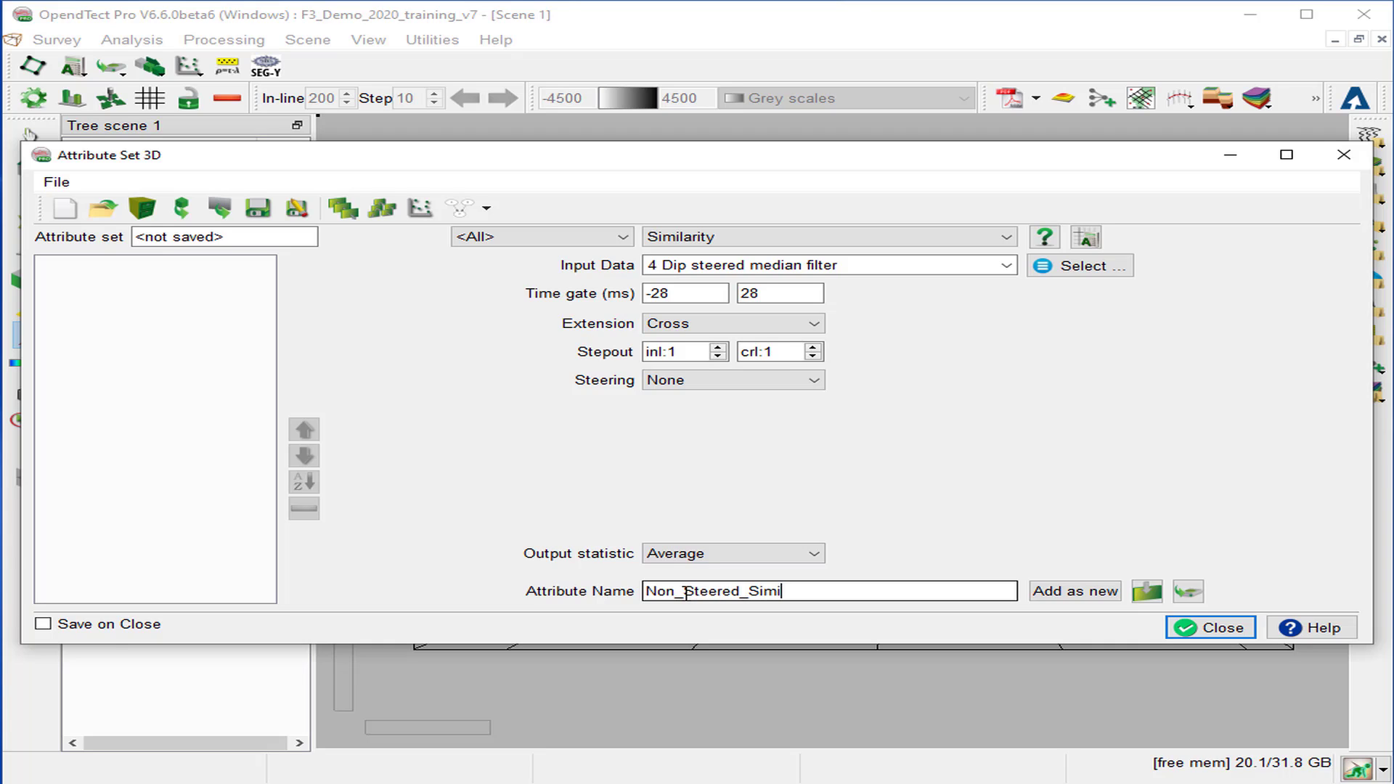
{"action": "type", "text": "larity"}
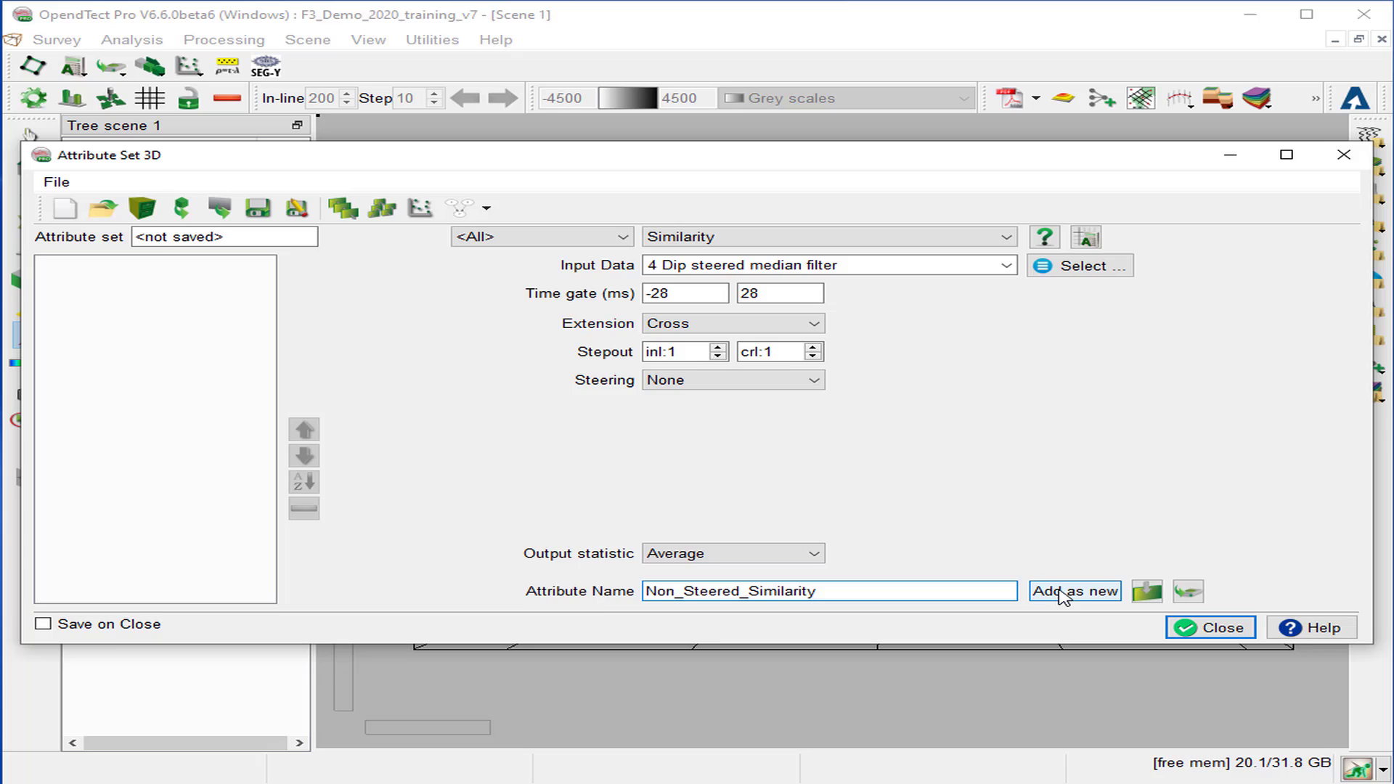
{"action": "left_click", "coordinate": [1062, 592]}
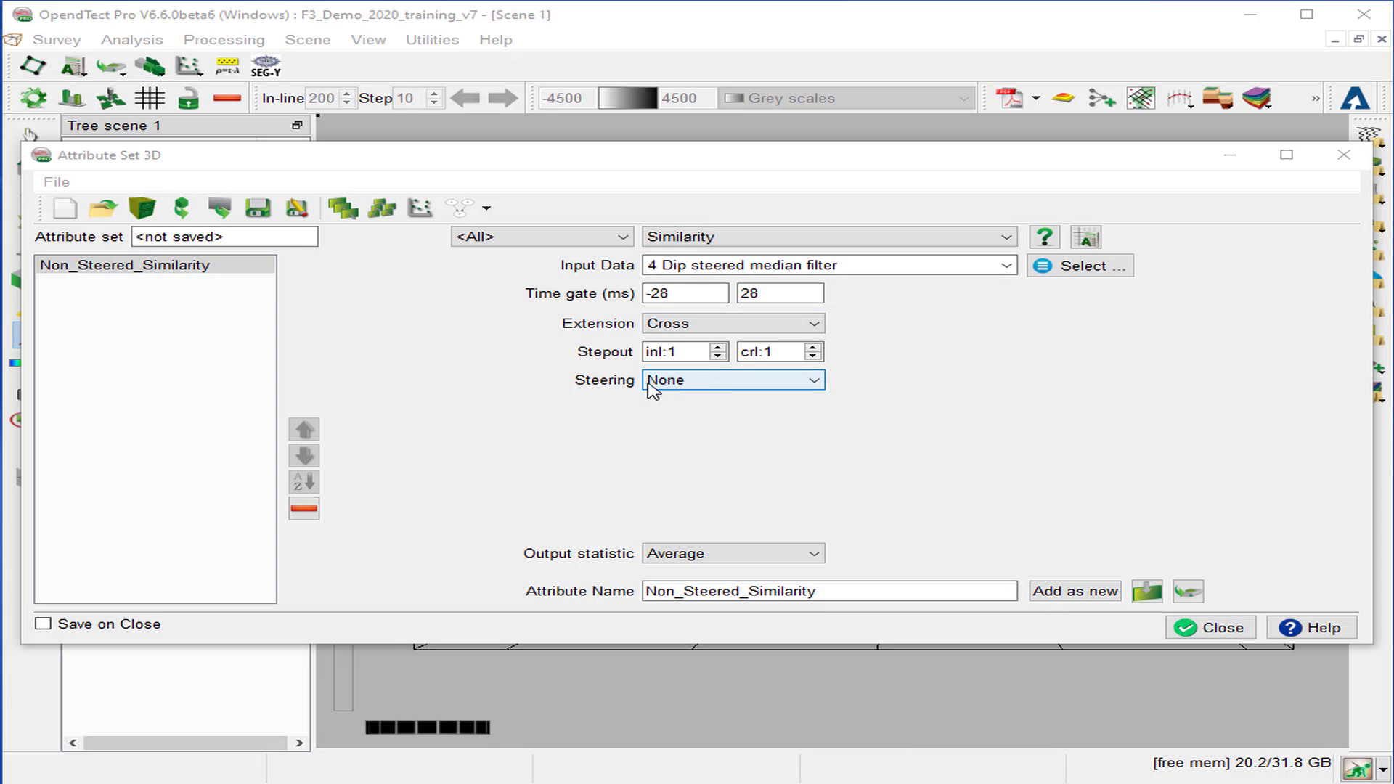
- Set full steering with 3 Steering BG Background and add the attribute as Steered_Similarity
{"action": "left_click", "coordinate": [697, 390]}
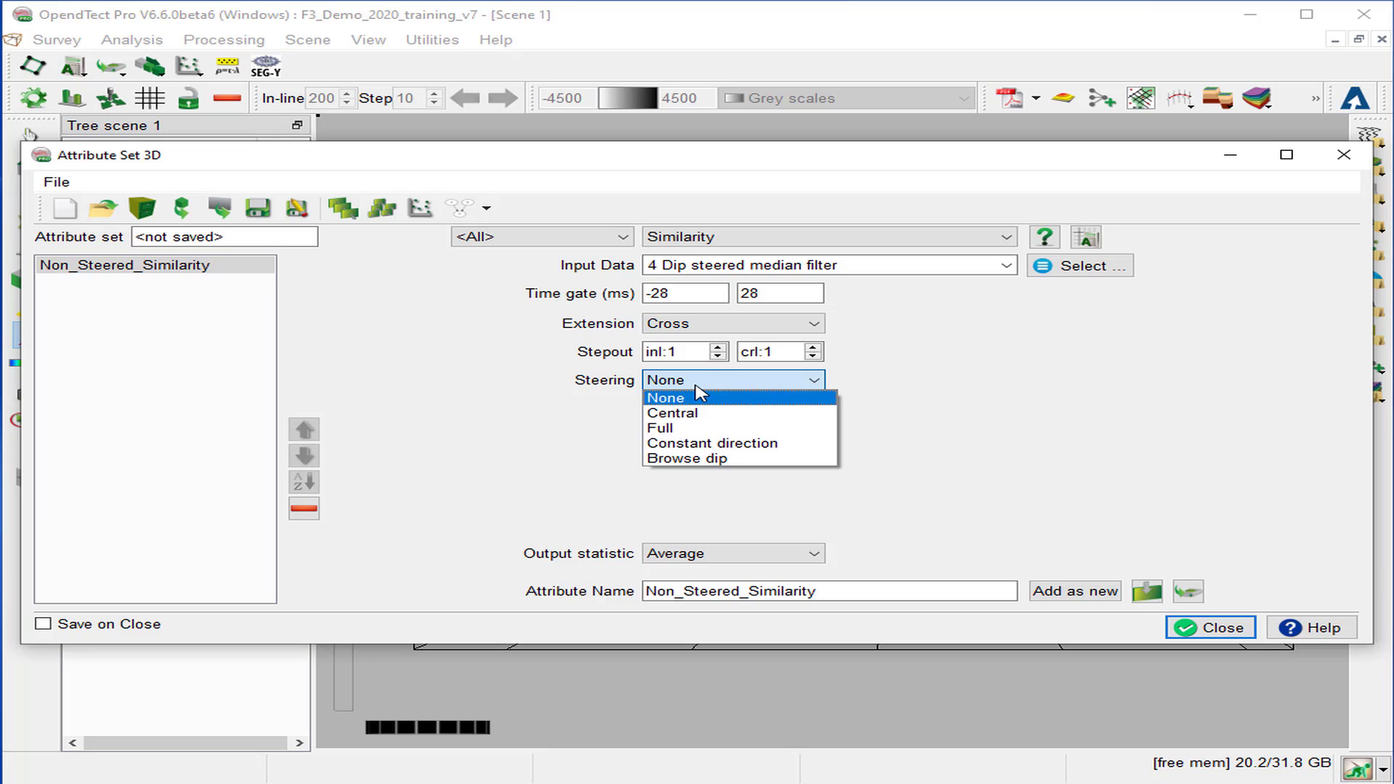
{"action": "left_click", "coordinate": [694, 429]}
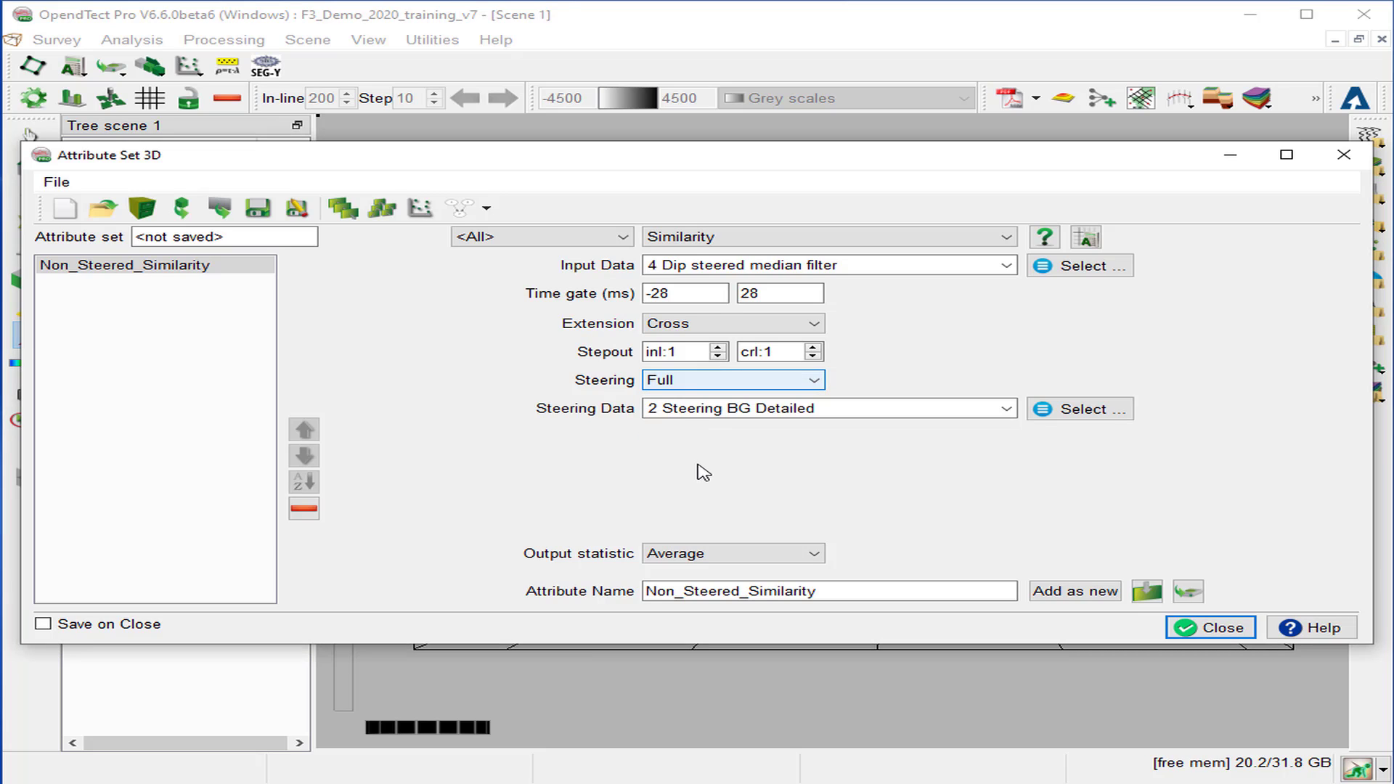
{"action": "left_click", "coordinate": [1082, 411]}
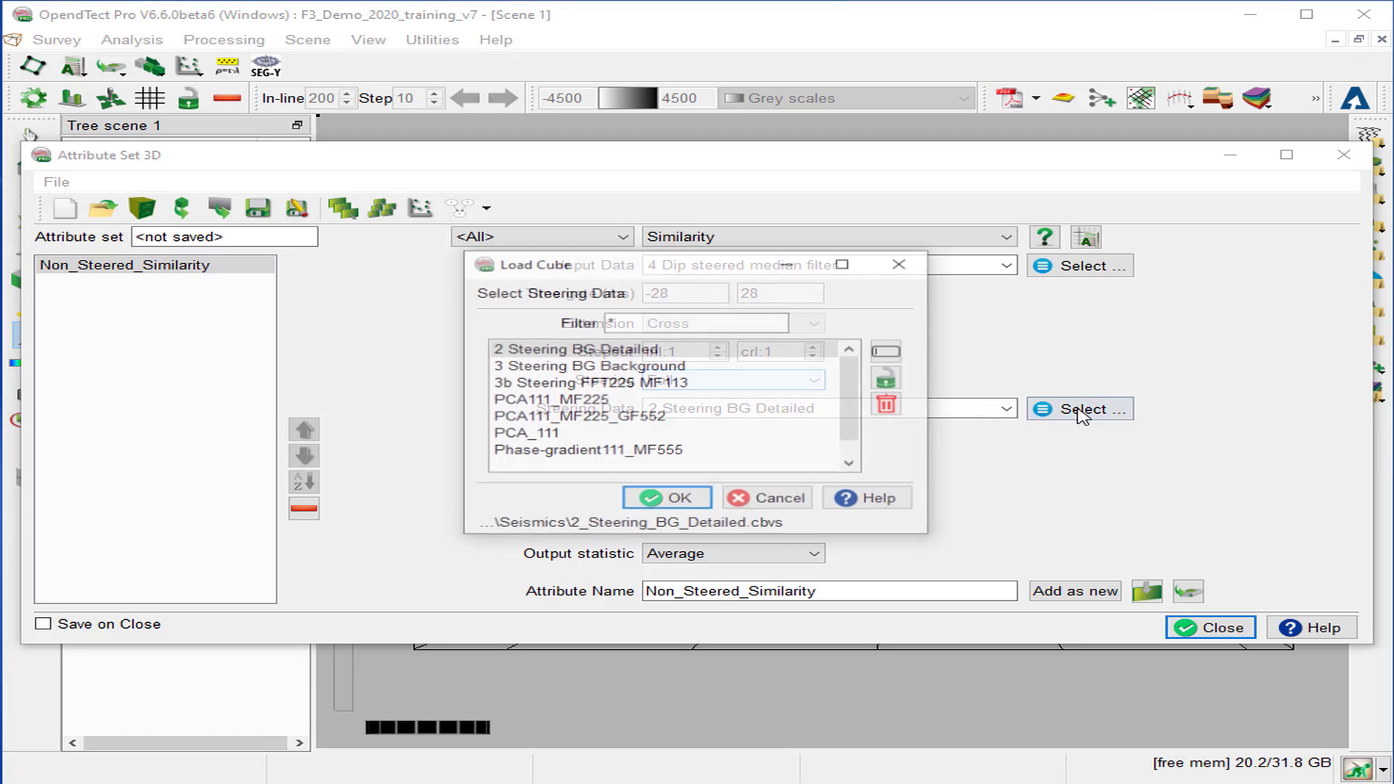
{"action": "left_click", "coordinate": [592, 366]}
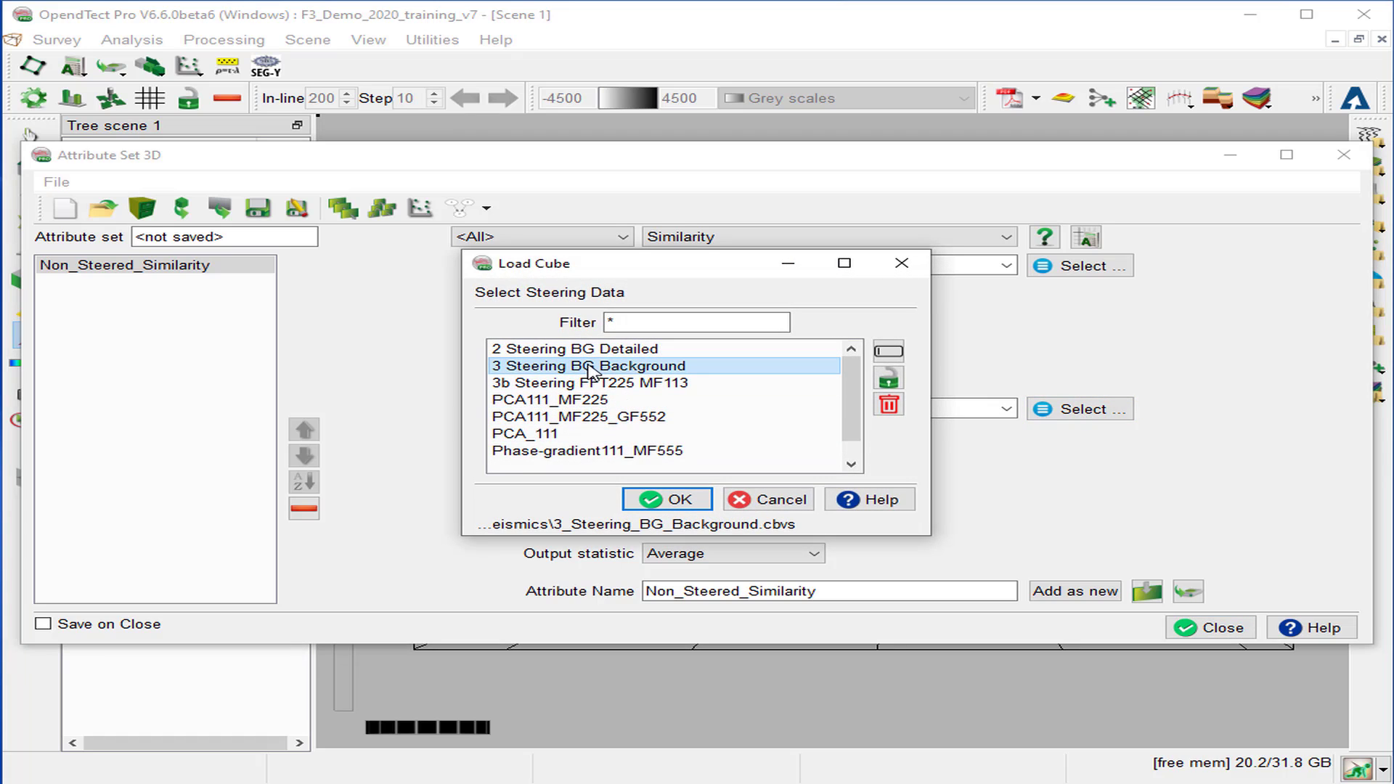
{"action": "left_click", "coordinate": [679, 501]}
{"action": "left_click_drag", "start_coordinate": [683, 591], "coordinate": [634, 593]}
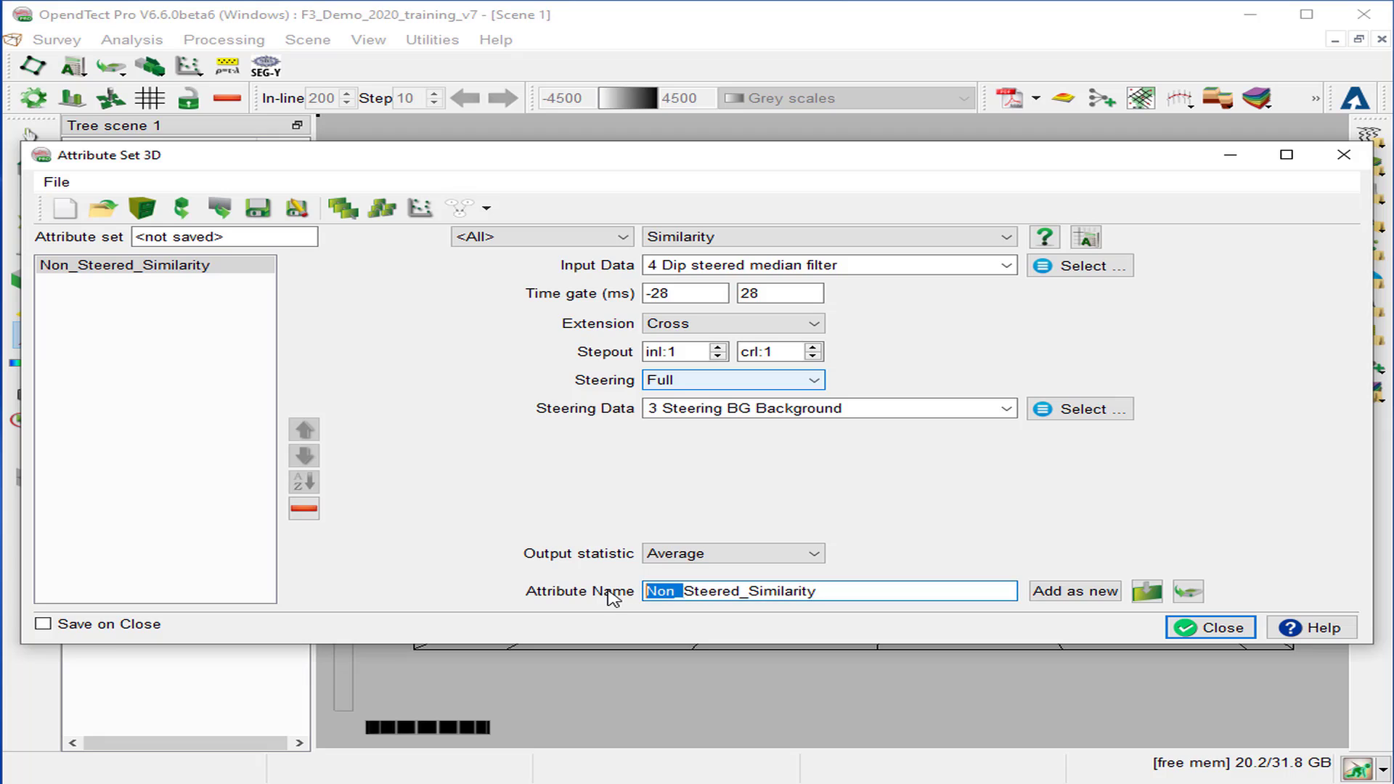
{"action": "key", "text": "Delete"}
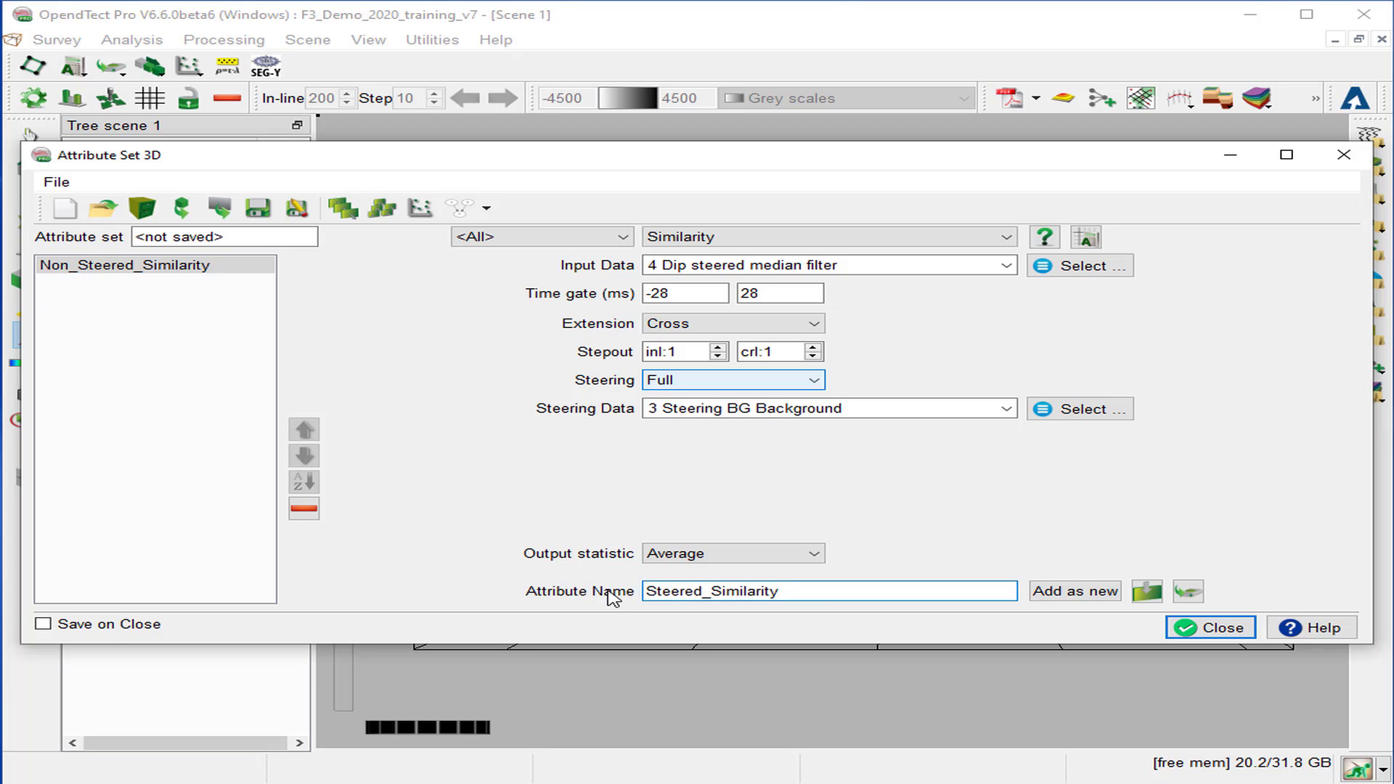
{"action": "left_click", "coordinate": [1058, 599]}
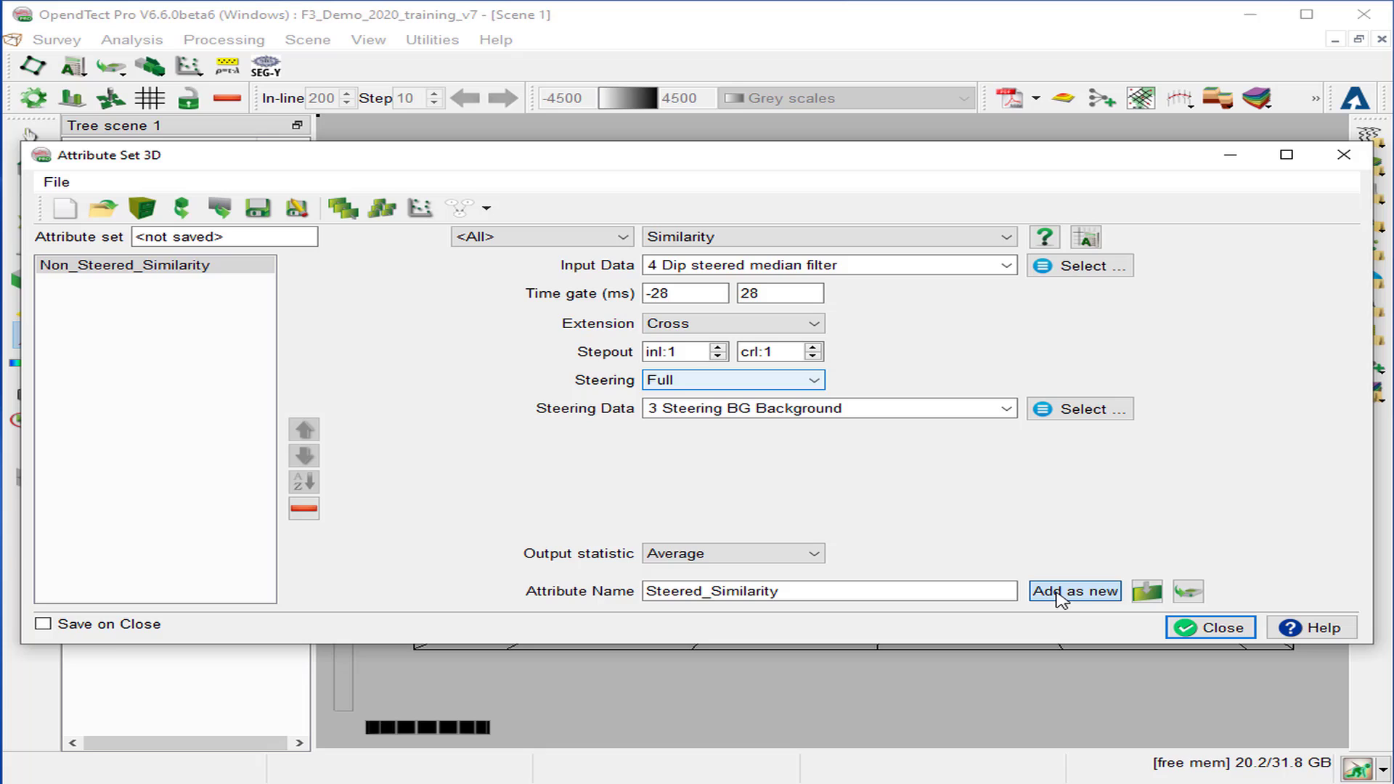
- Switch the attribute type to Curvature with Most pos curvature as output
{"action": "left_click", "coordinate": [719, 239]}
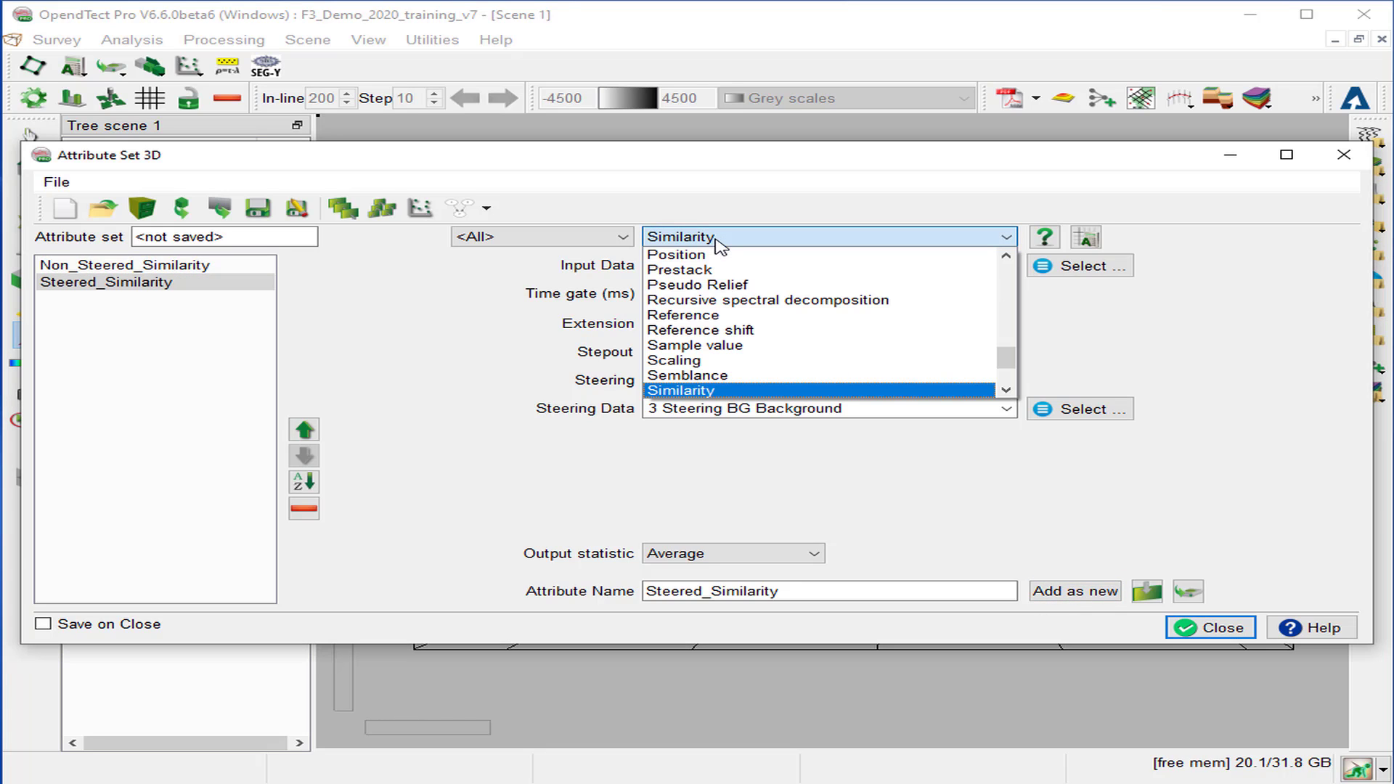
{"action": "scroll", "coordinate": [721, 251], "scroll_direction": "up", "scroll_amount": 8}
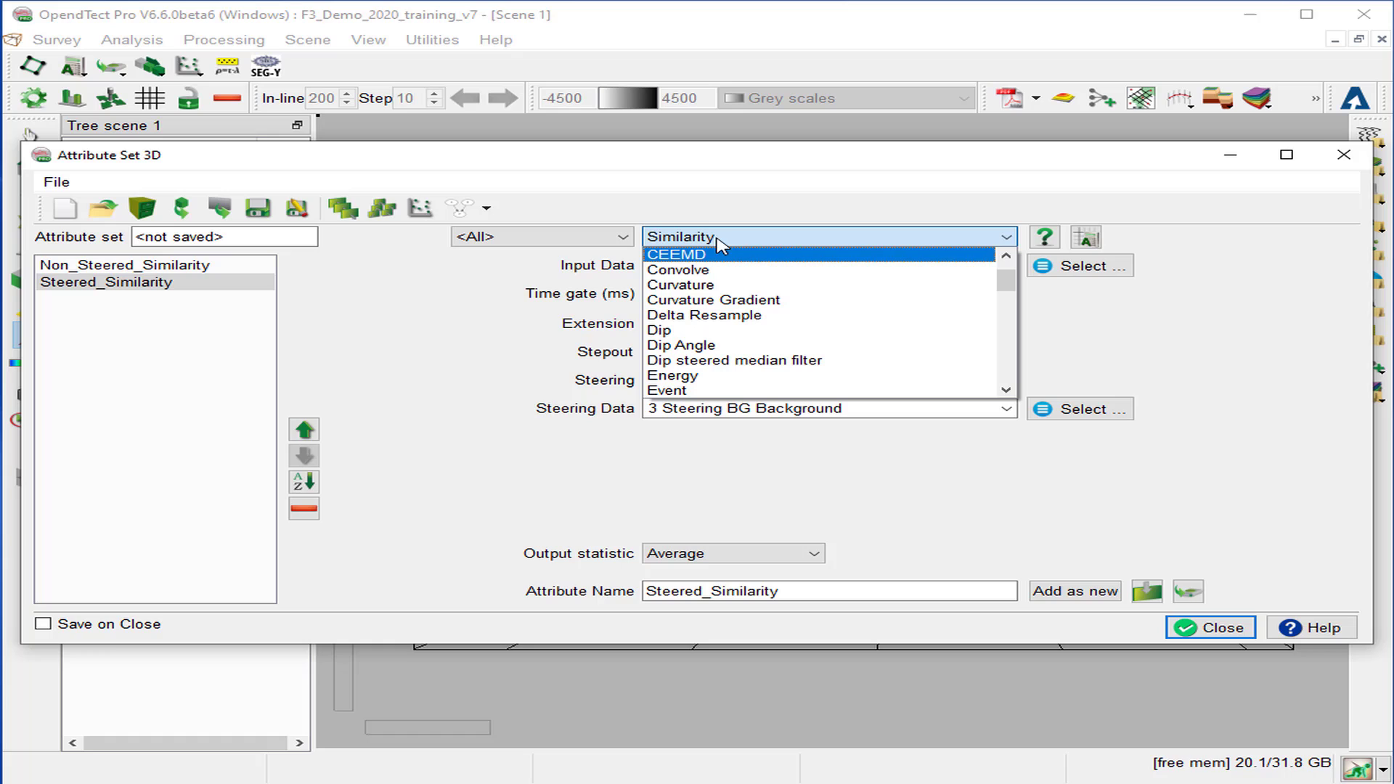
{"action": "left_click", "coordinate": [705, 287]}
{"action": "left_click", "coordinate": [802, 352]}
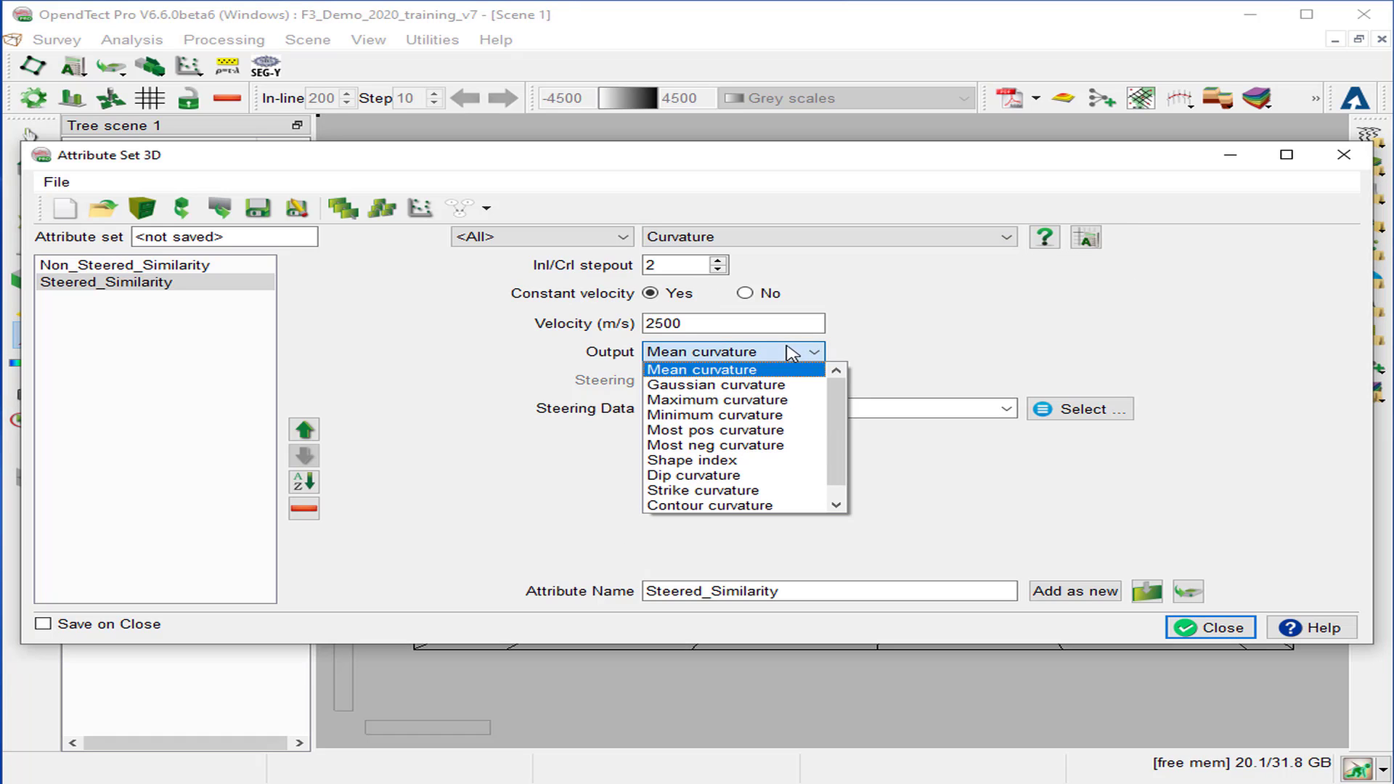
{"action": "left_click", "coordinate": [764, 430]}
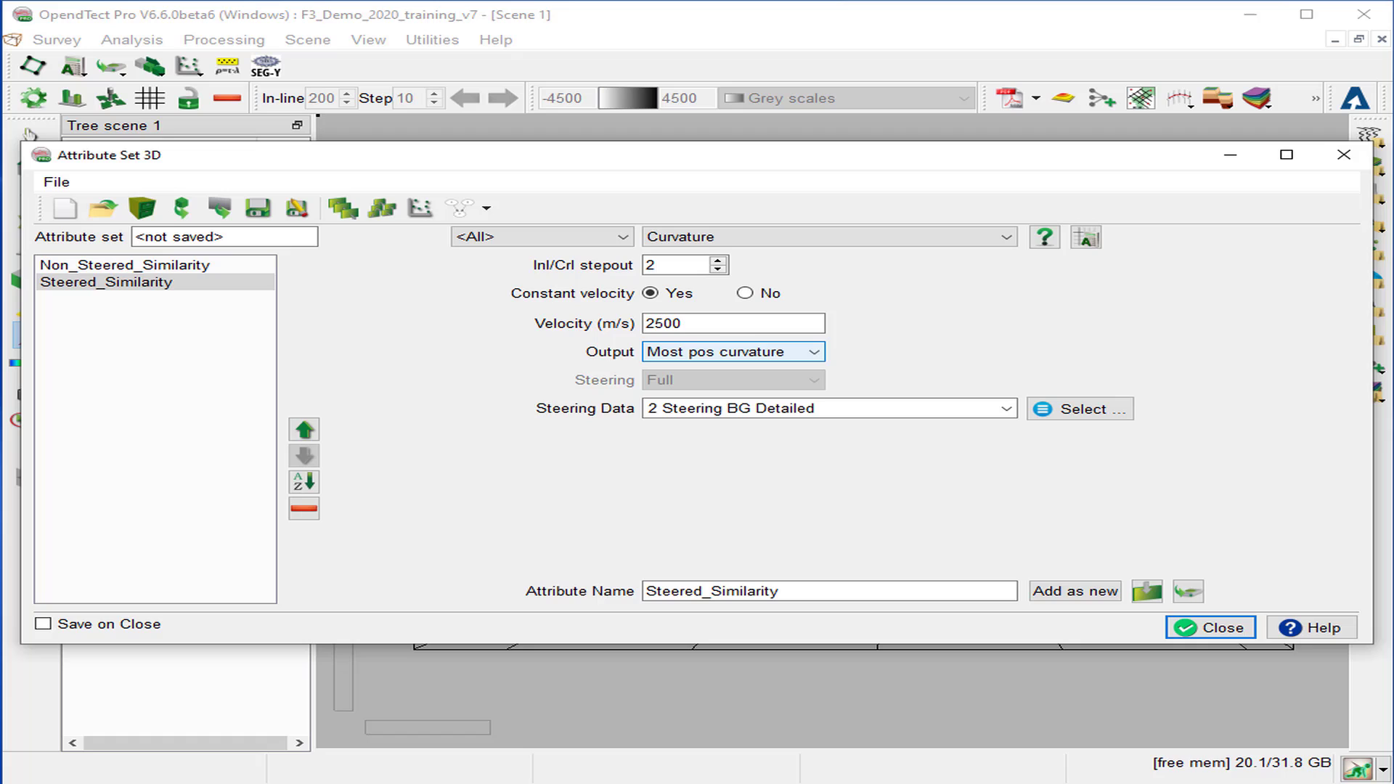
- Steer it with 3 Steering BG Background and name it Most_Positive_Curvature
{"action": "left_click", "coordinate": [1082, 409]}
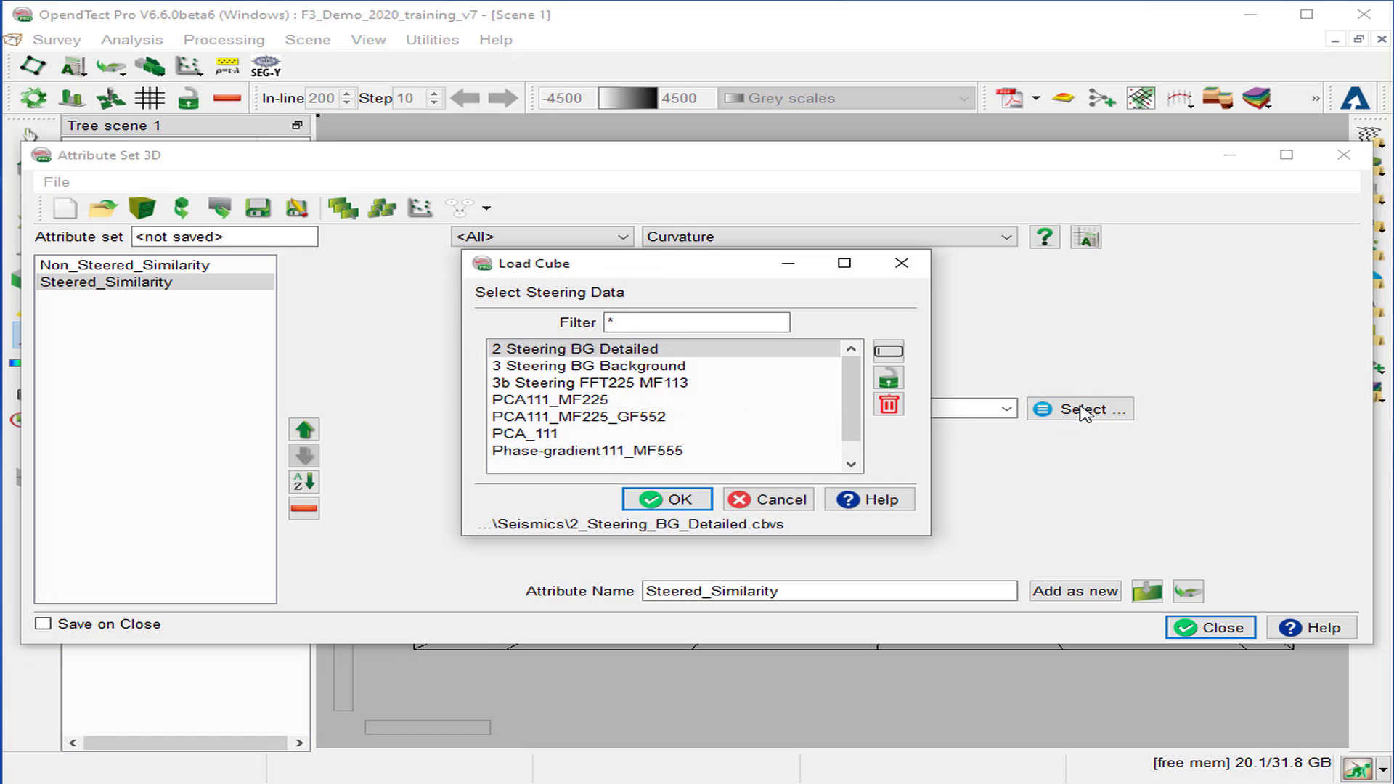
{"action": "left_click", "coordinate": [605, 367]}
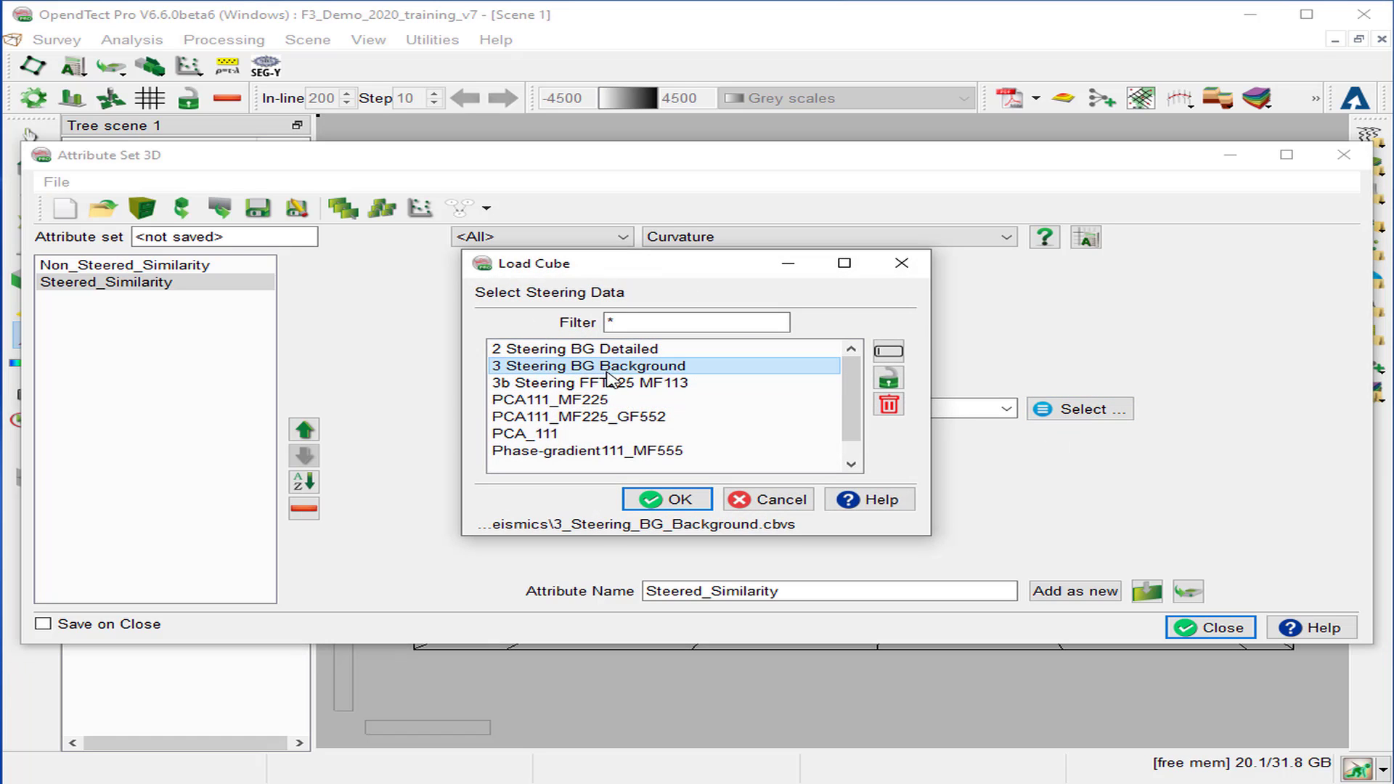
{"action": "double_click", "coordinate": [608, 375]}
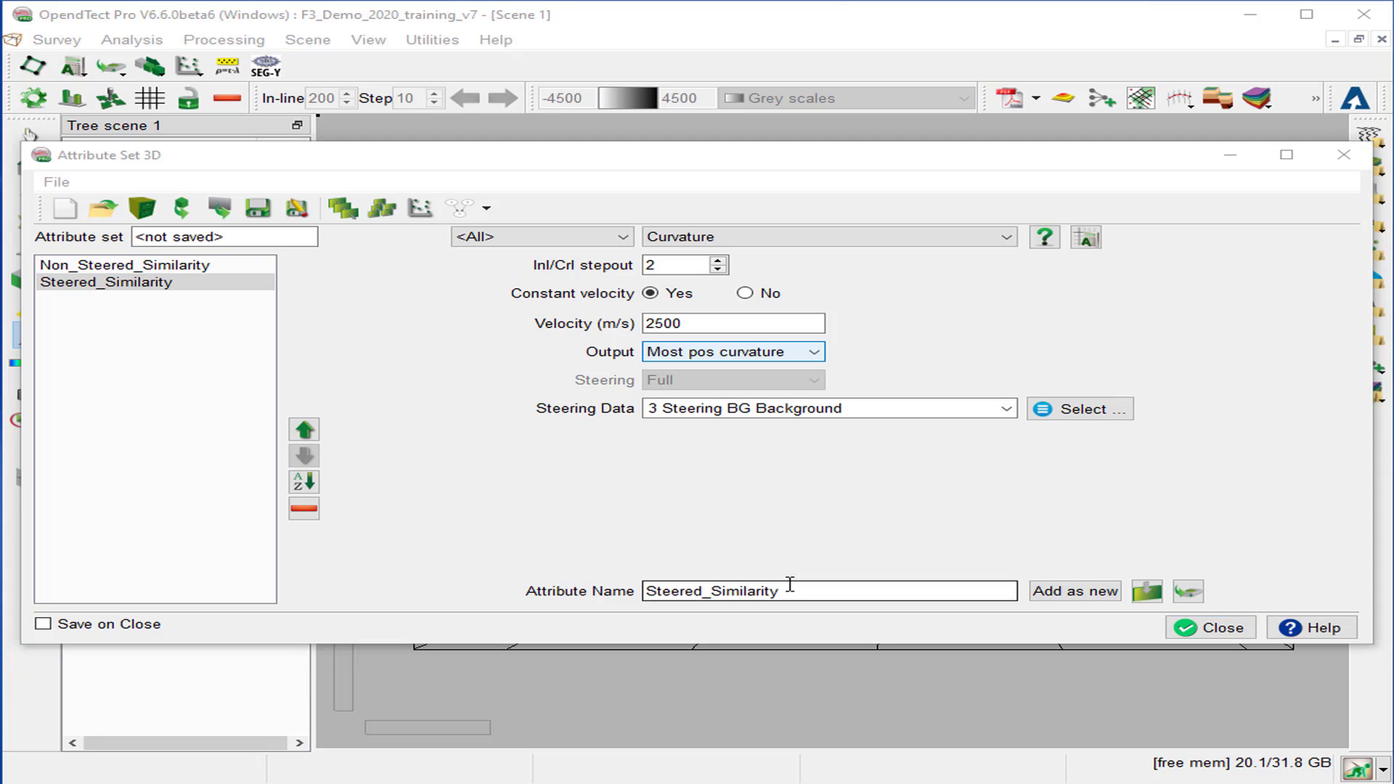
{"action": "left_click_drag", "start_coordinate": [787, 590], "coordinate": [603, 588]}
{"action": "key", "text": "BackSpace"}
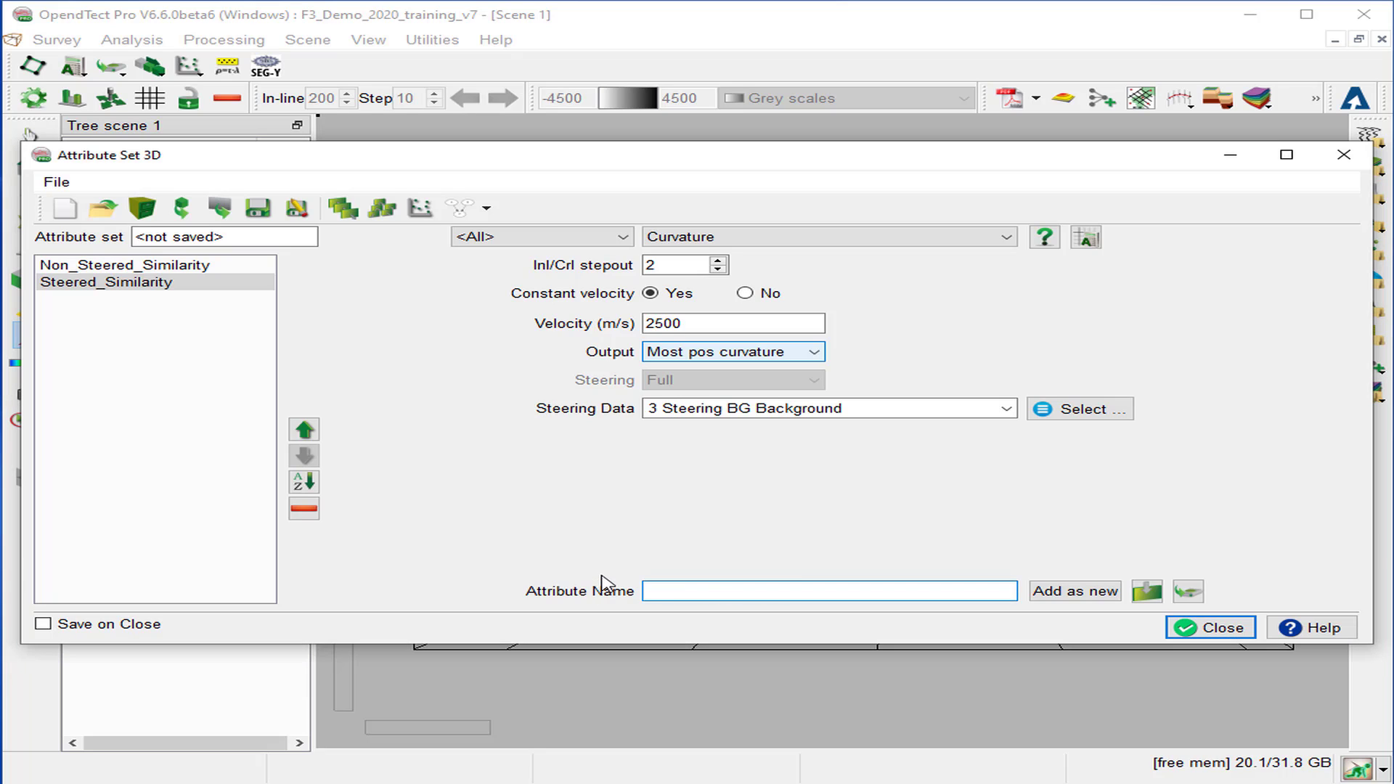
{"action": "type", "text": "Most_Positive_Curvatu"}
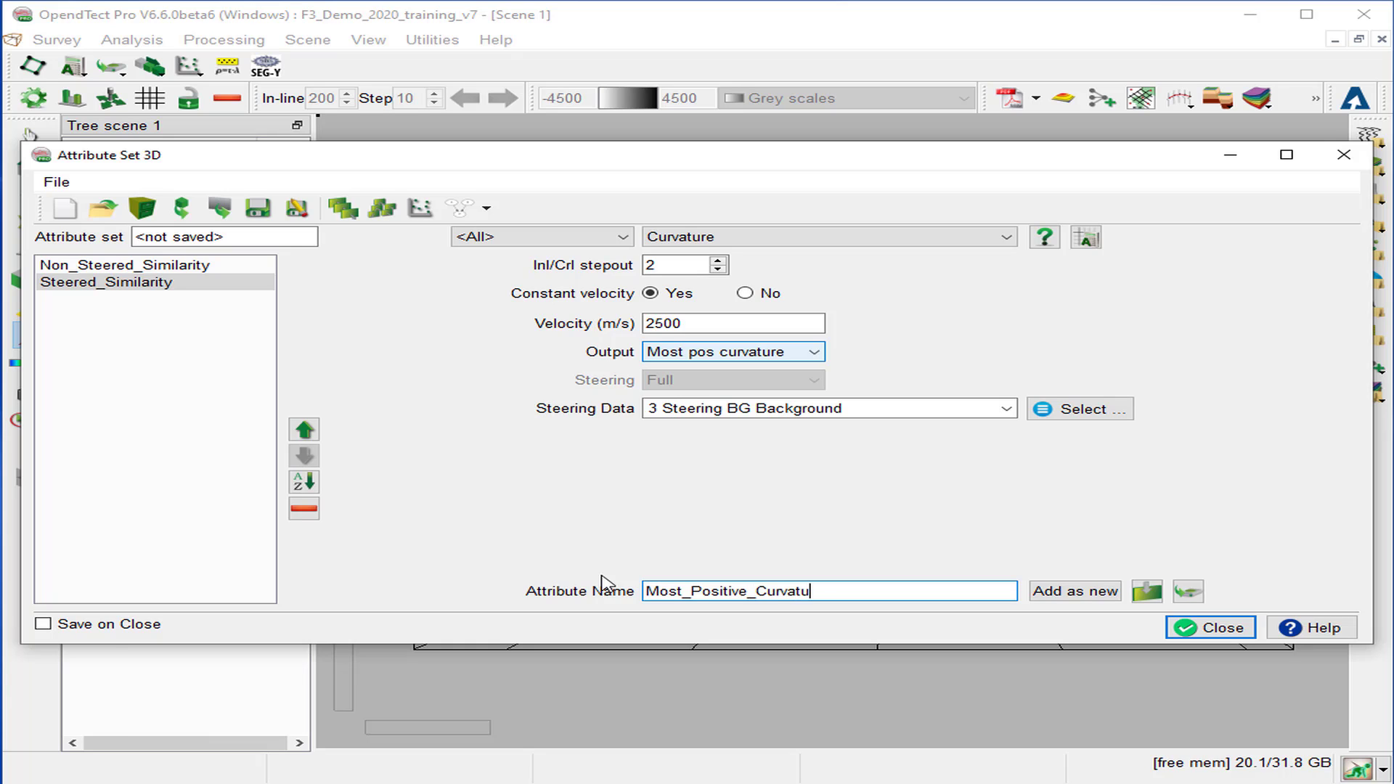
{"action": "type", "text": "re"}
- Add Most_Positive_Curvature, then add a Most neg curvature copy named Most_Negative_Curvature
{"action": "left_click", "coordinate": [1106, 591]}
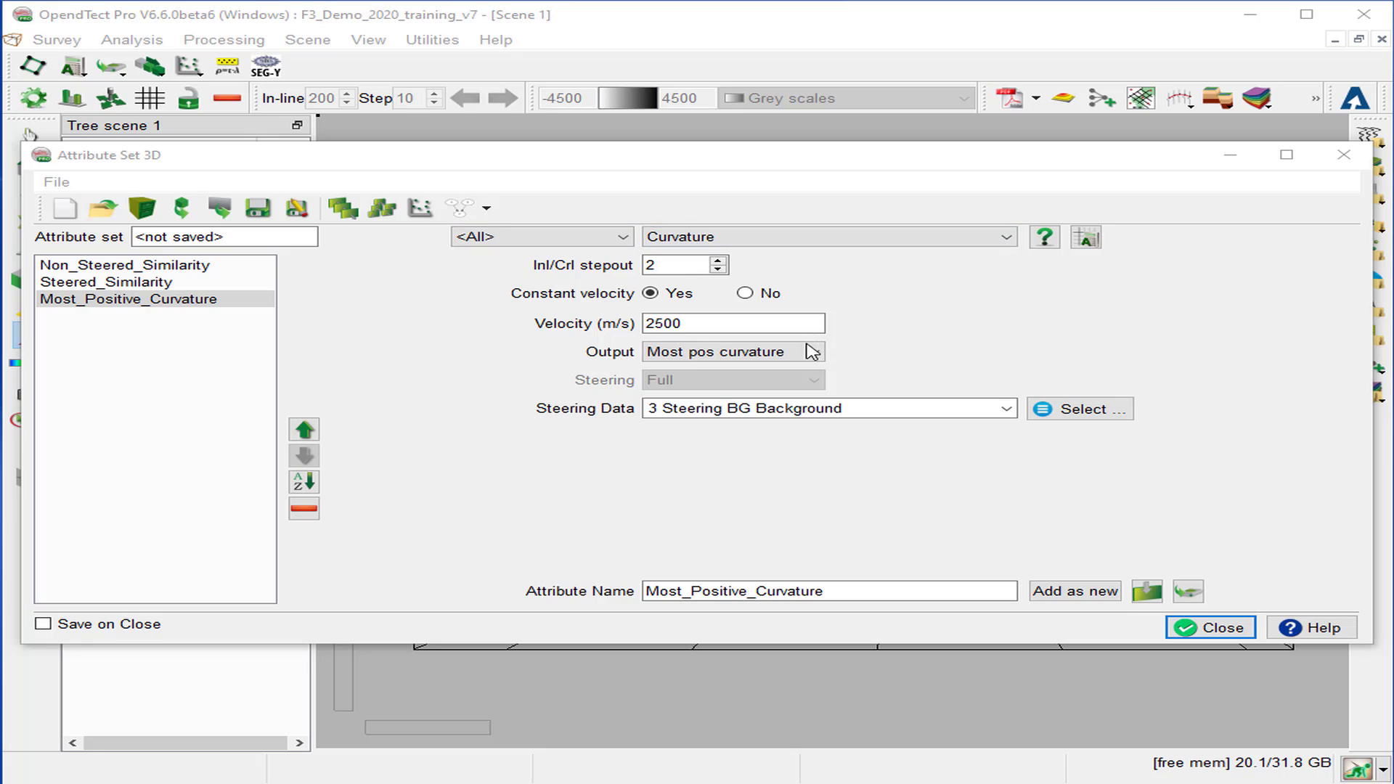
{"action": "left_click", "coordinate": [811, 352]}
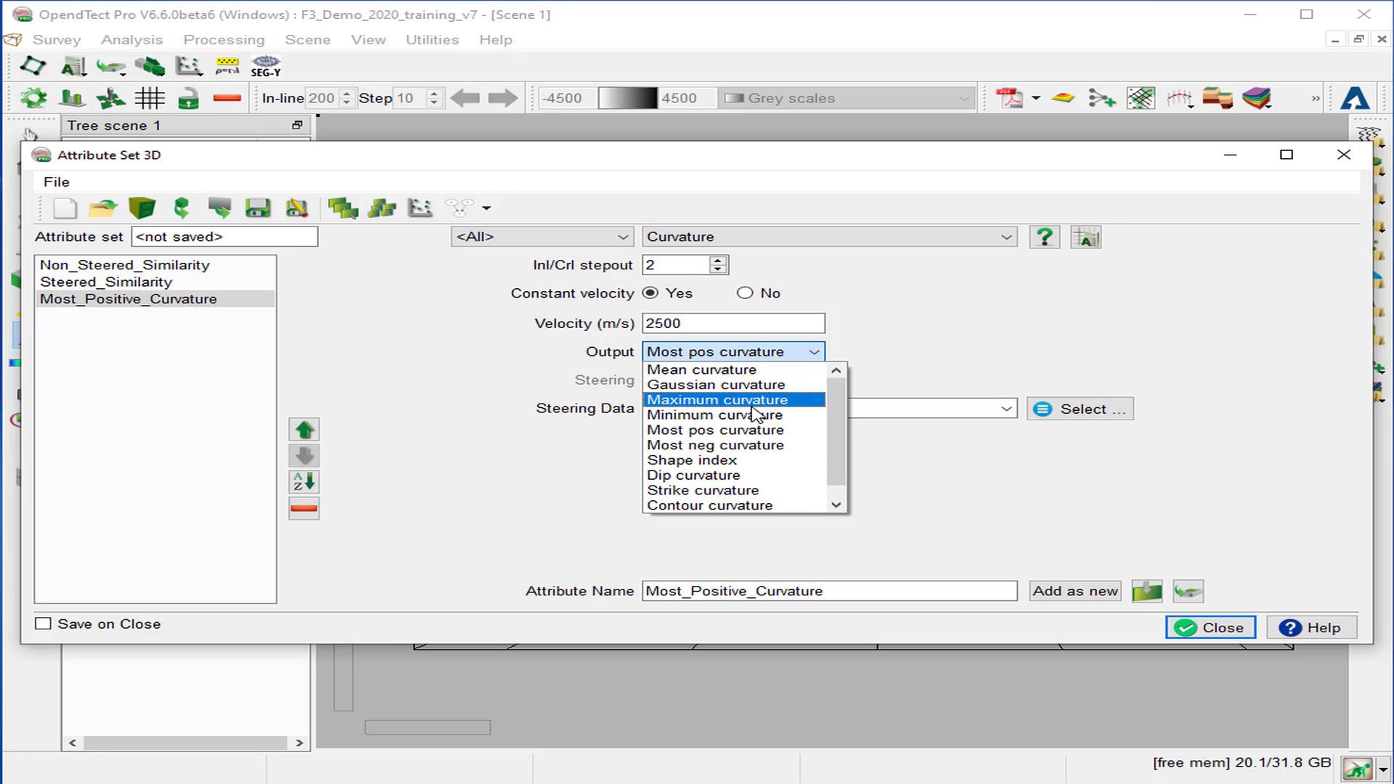
{"action": "left_click", "coordinate": [755, 446]}
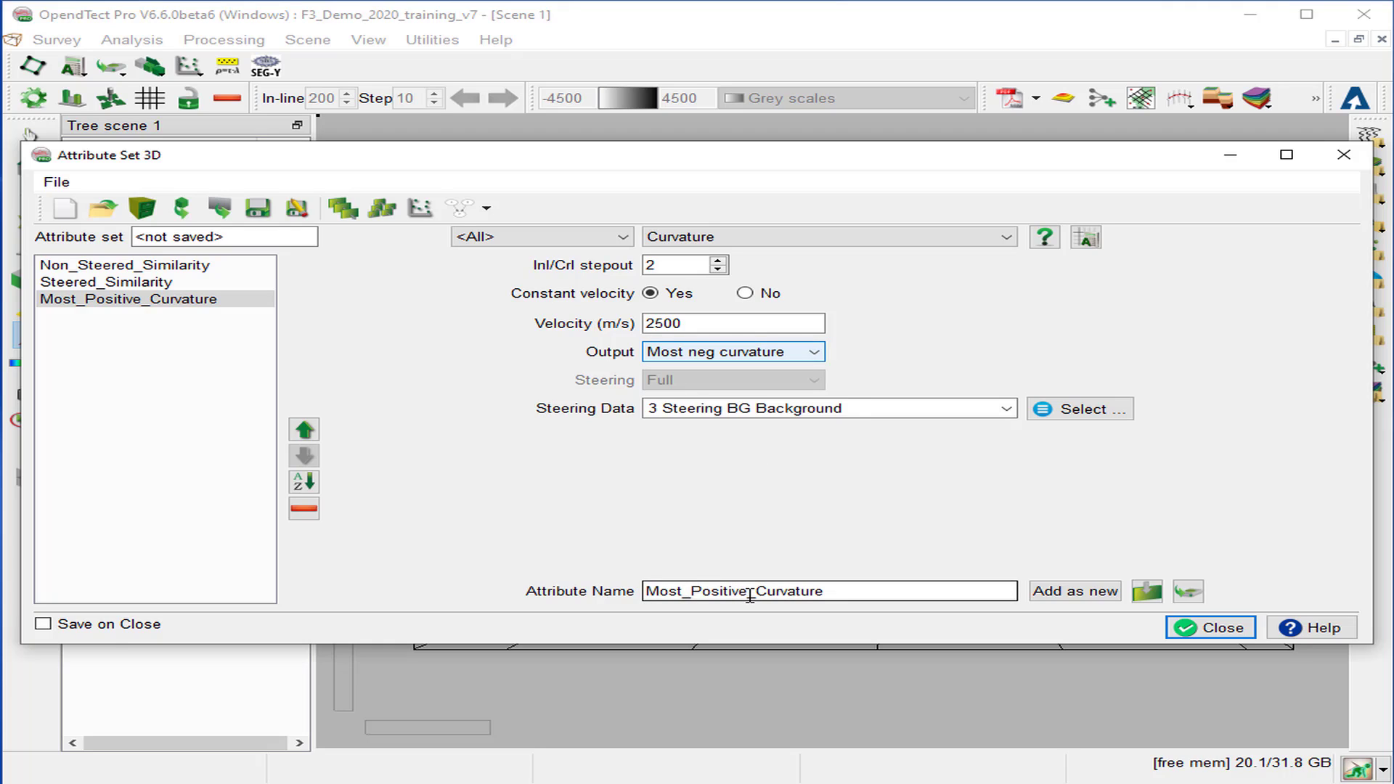
{"action": "left_click_drag", "start_coordinate": [750, 596], "coordinate": [692, 591]}
{"action": "type", "text": "N"}
{"action": "type", "text": "egative"}
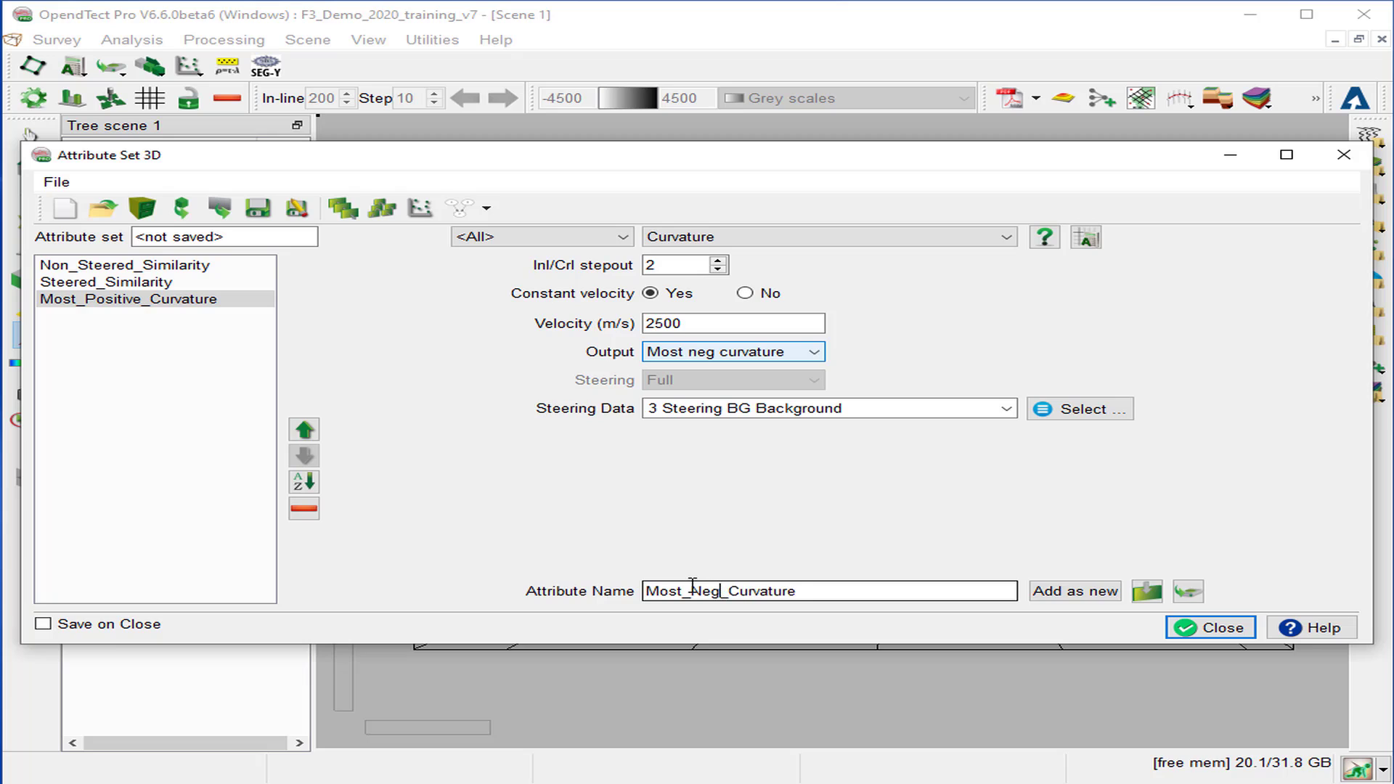
{"action": "left_click", "coordinate": [1080, 601]}
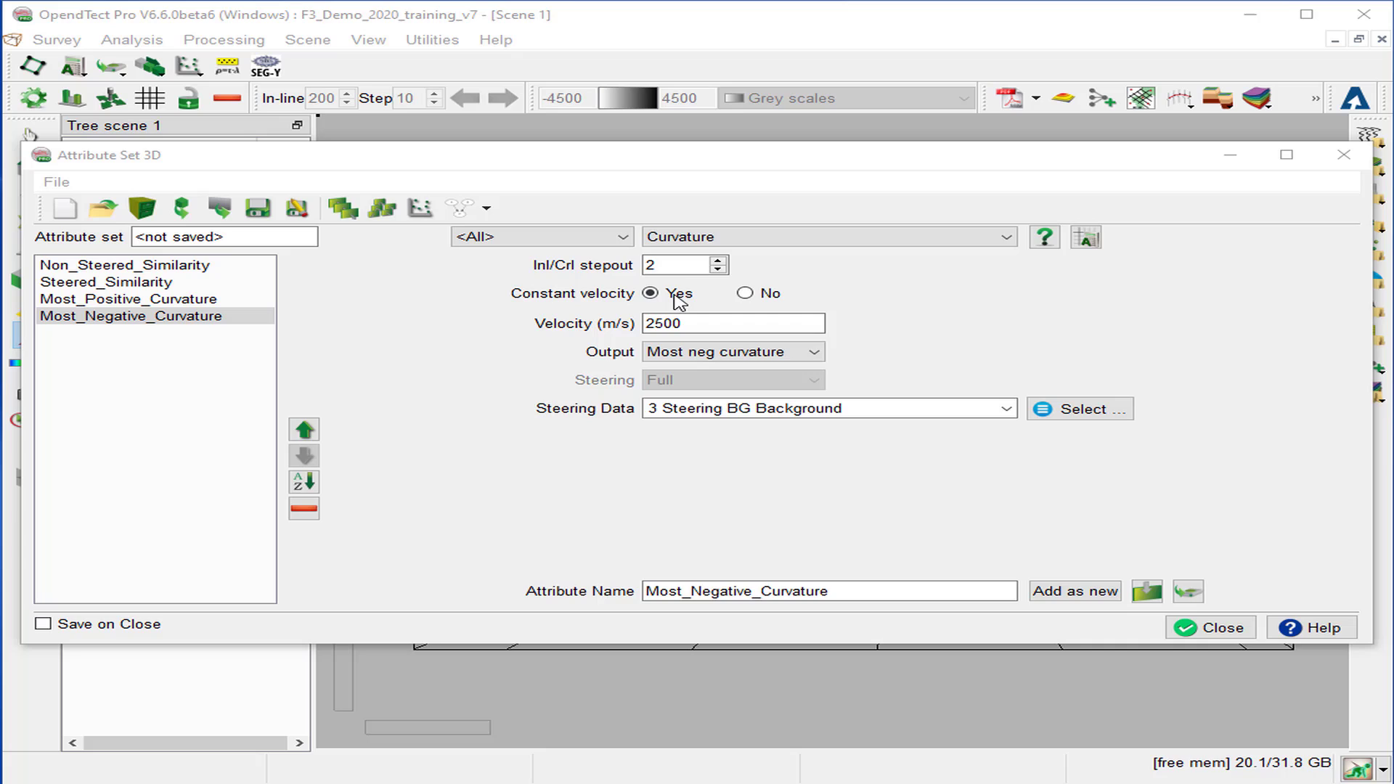
- Add a Dip attribute named Polar_Dip and close the attribute set editor
{"action": "left_click", "coordinate": [703, 237]}
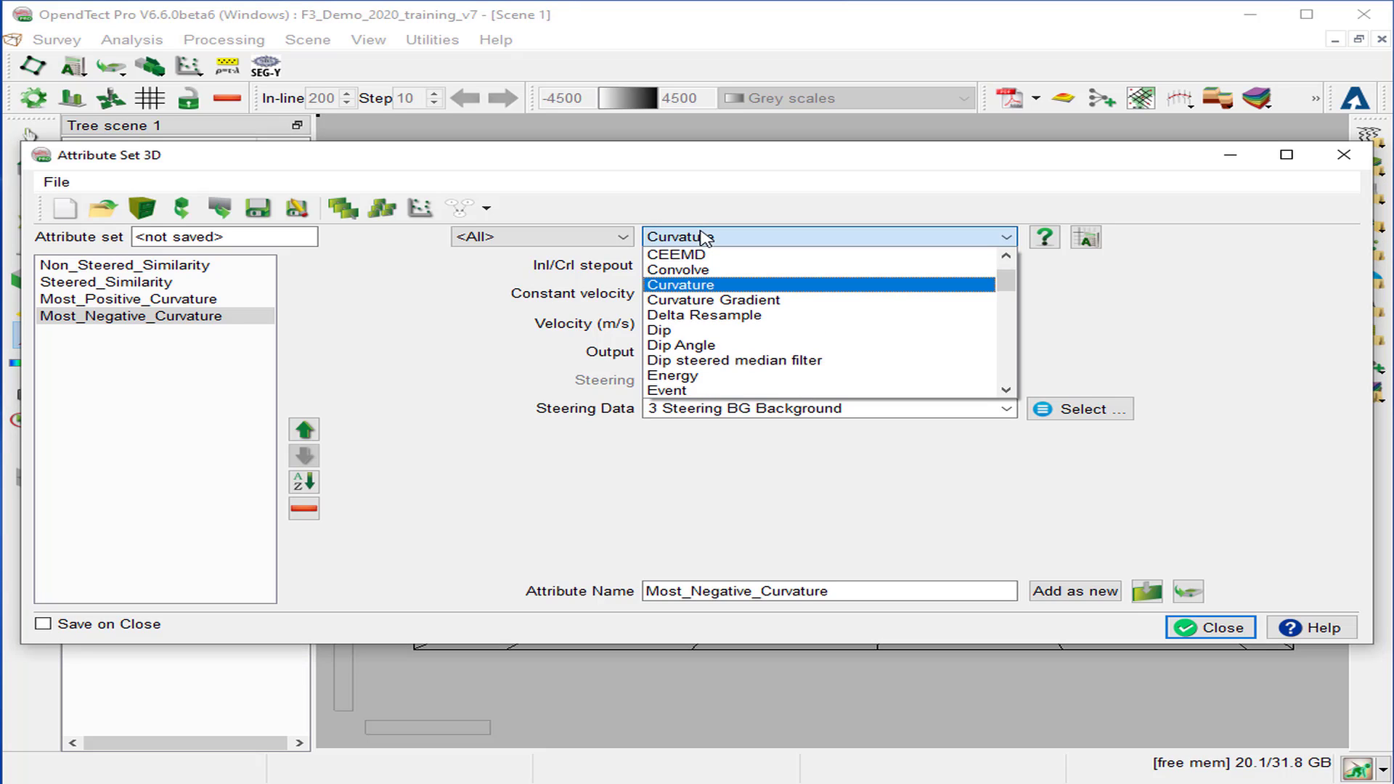
{"action": "left_click", "coordinate": [683, 331]}
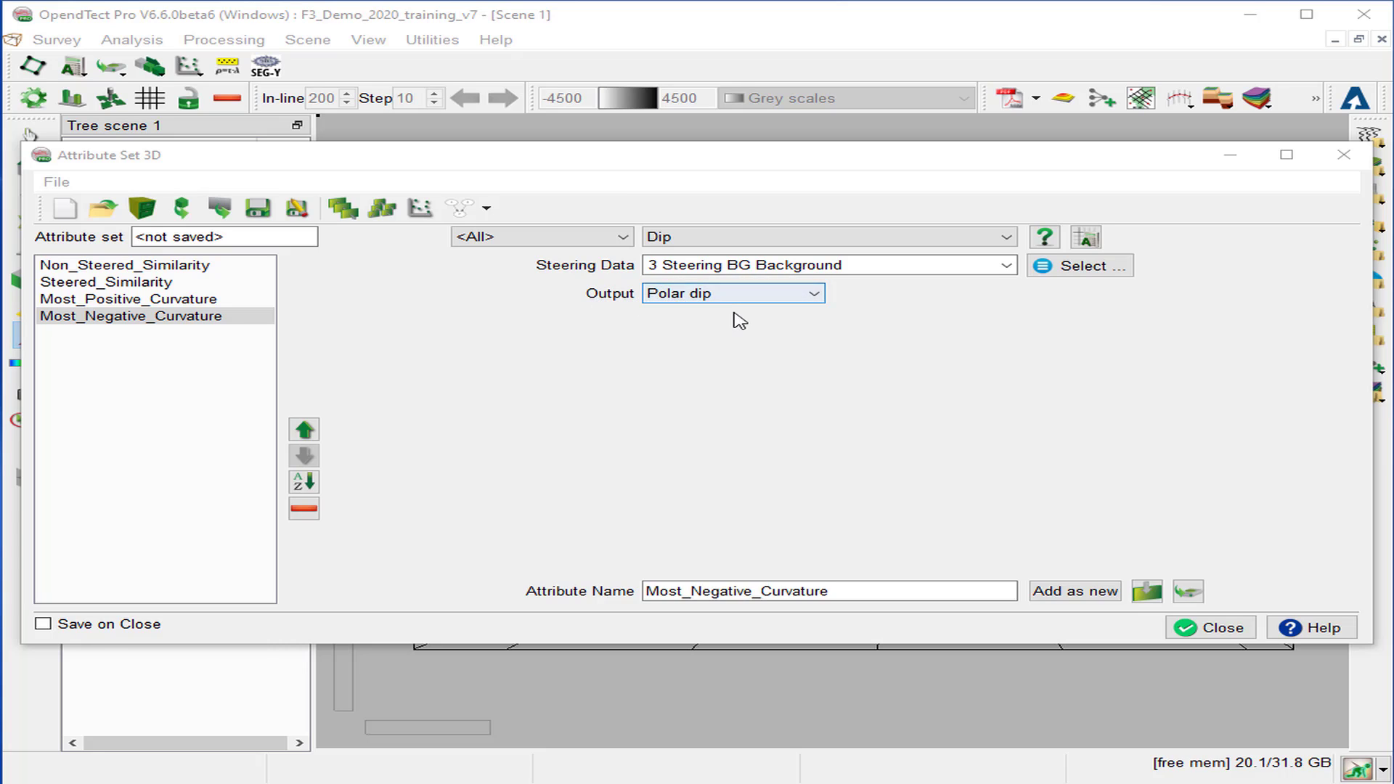
{"action": "double_click", "coordinate": [855, 588]}
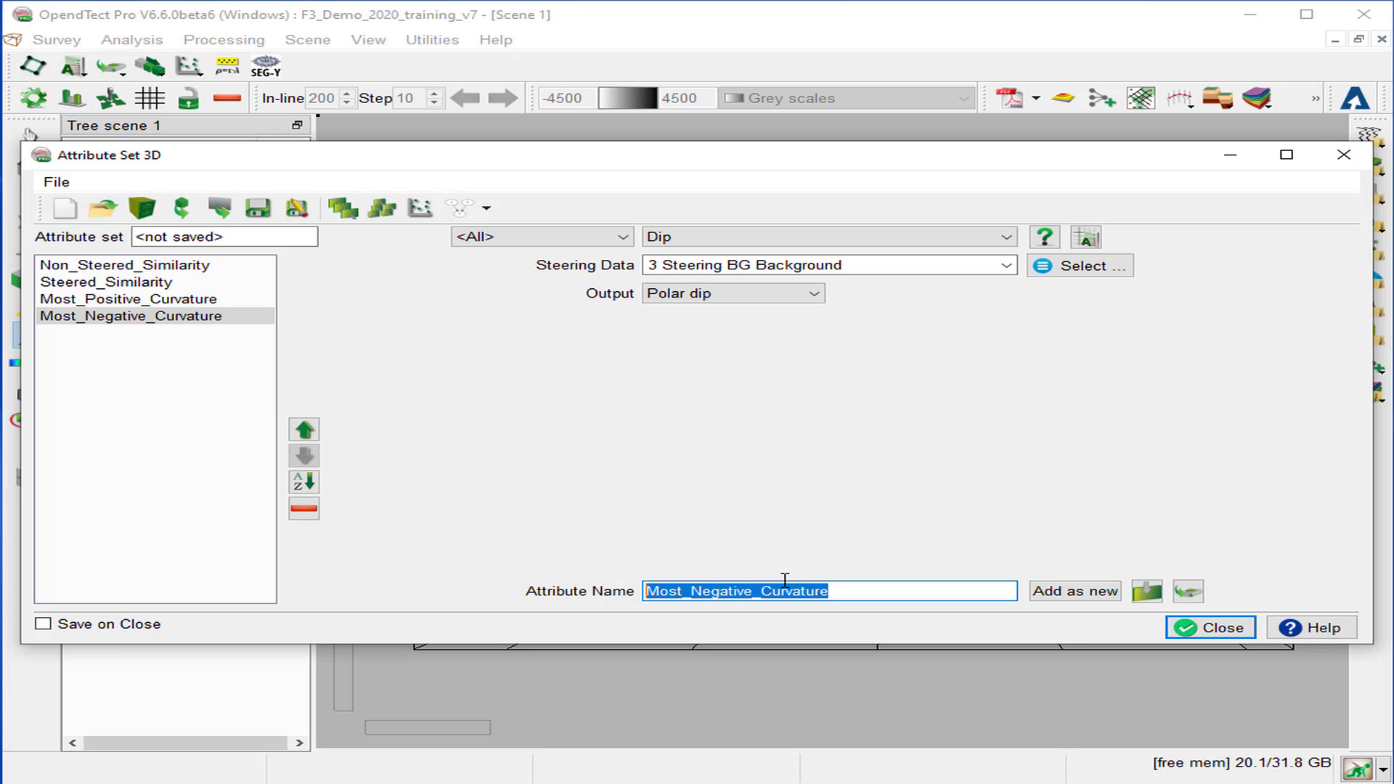
{"action": "type", "text": "Polar_D"}
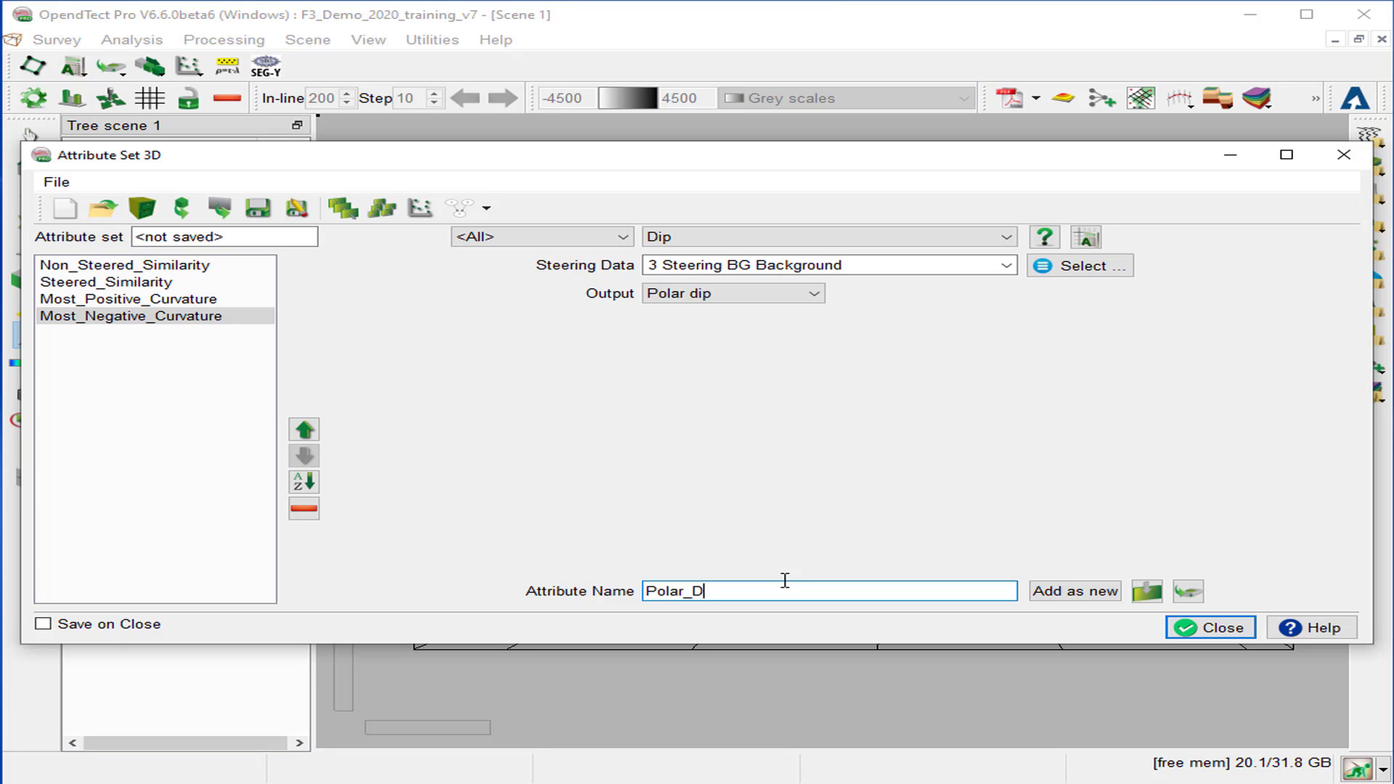
{"action": "type", "text": "ip"}
{"action": "left_click", "coordinate": [1075, 591]}
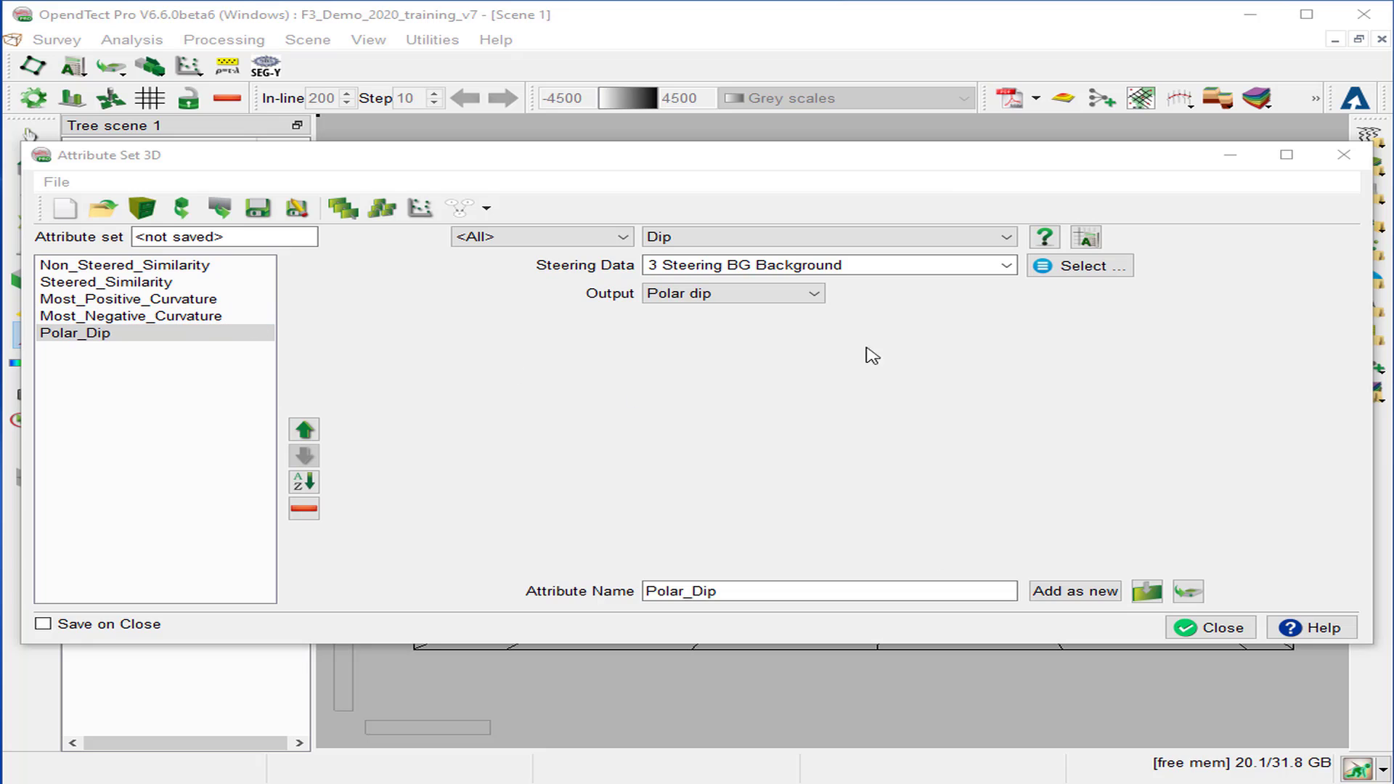
{"action": "left_click", "coordinate": [1224, 628]}
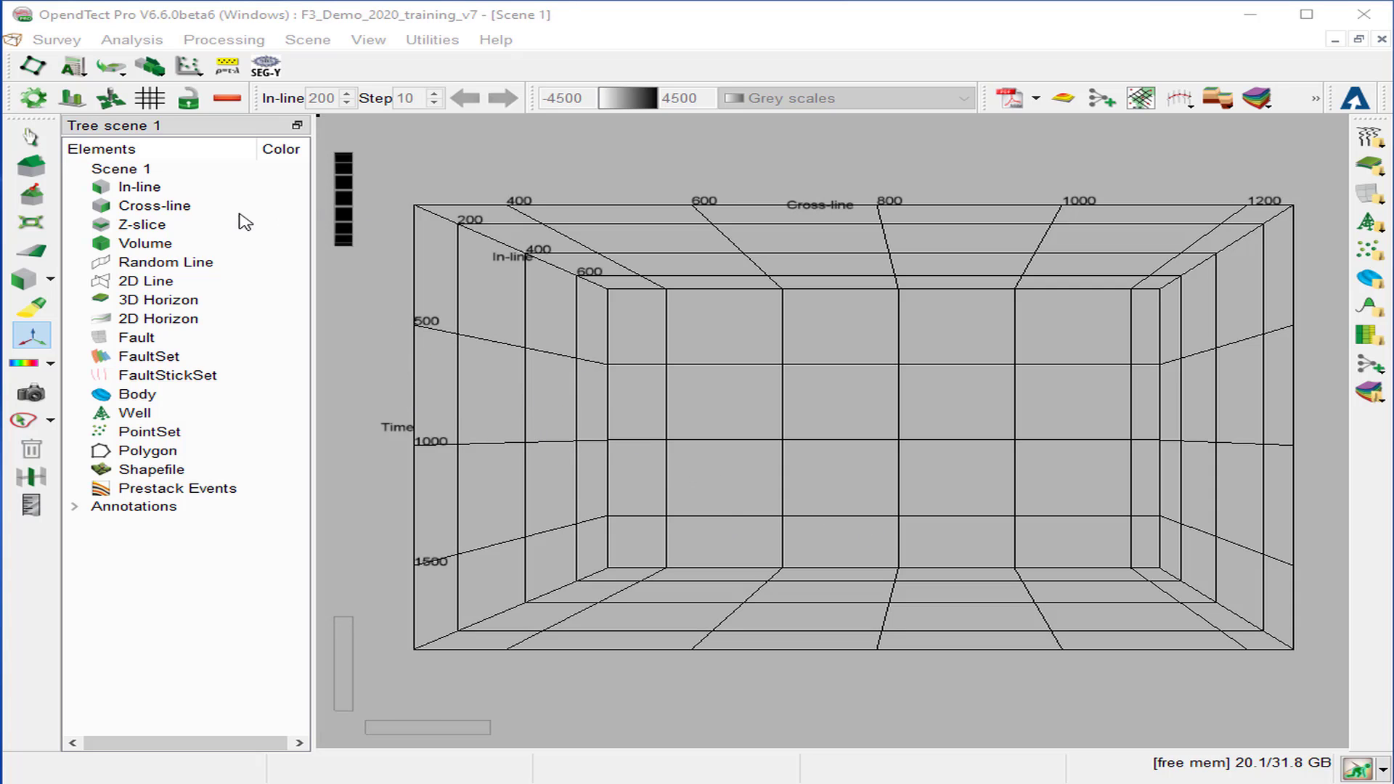
- Add a Z-slice at 924 ms to Scene 1 without choosing data, and select it
{"action": "right_click", "coordinate": [135, 227]}
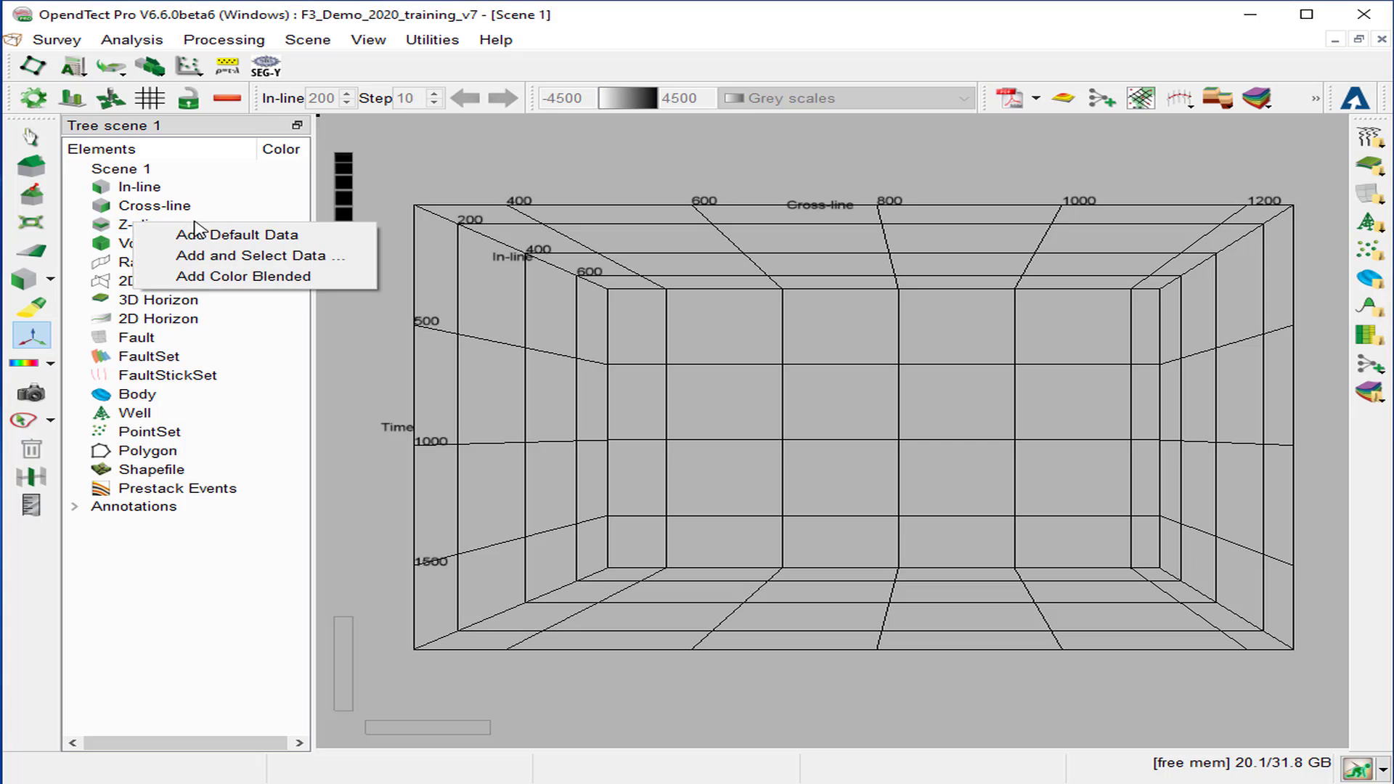
{"action": "left_click", "coordinate": [208, 255]}
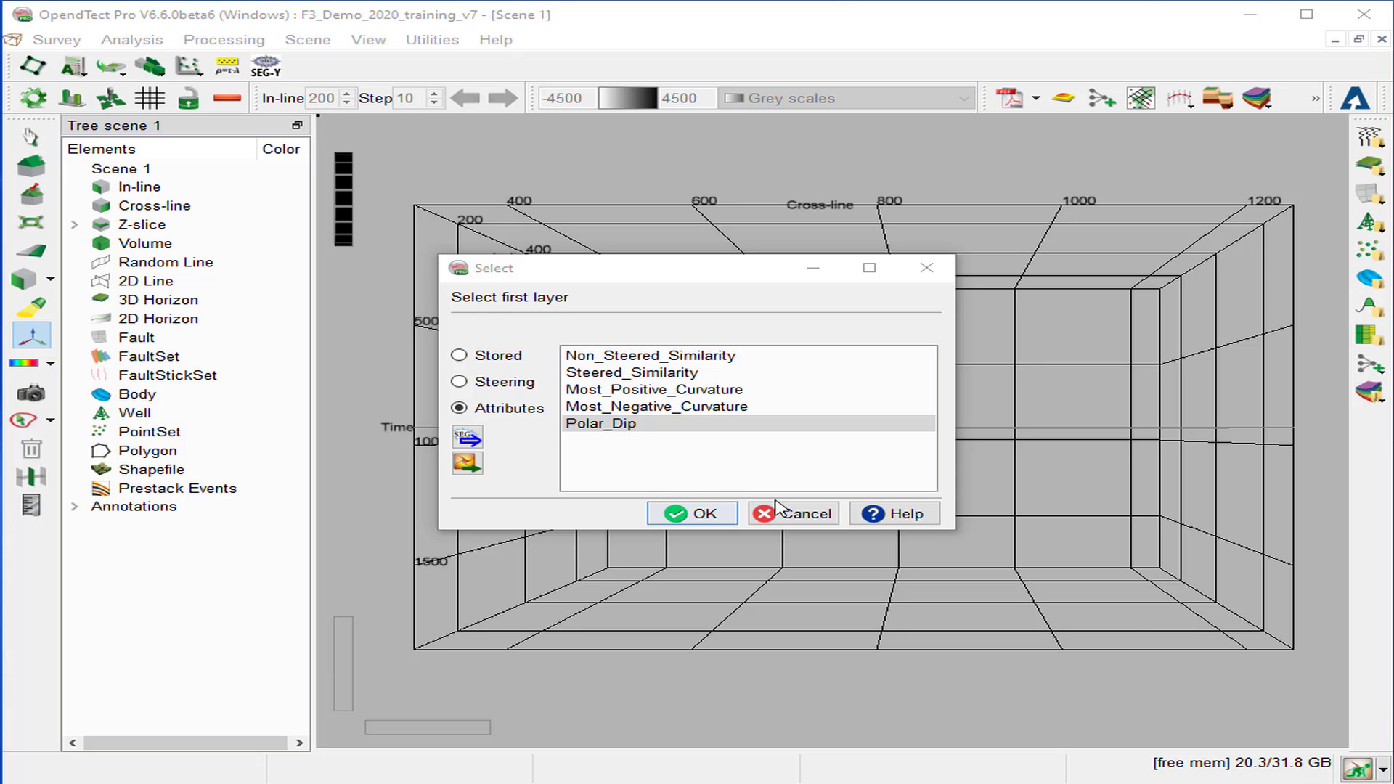
{"action": "left_click", "coordinate": [826, 517]}
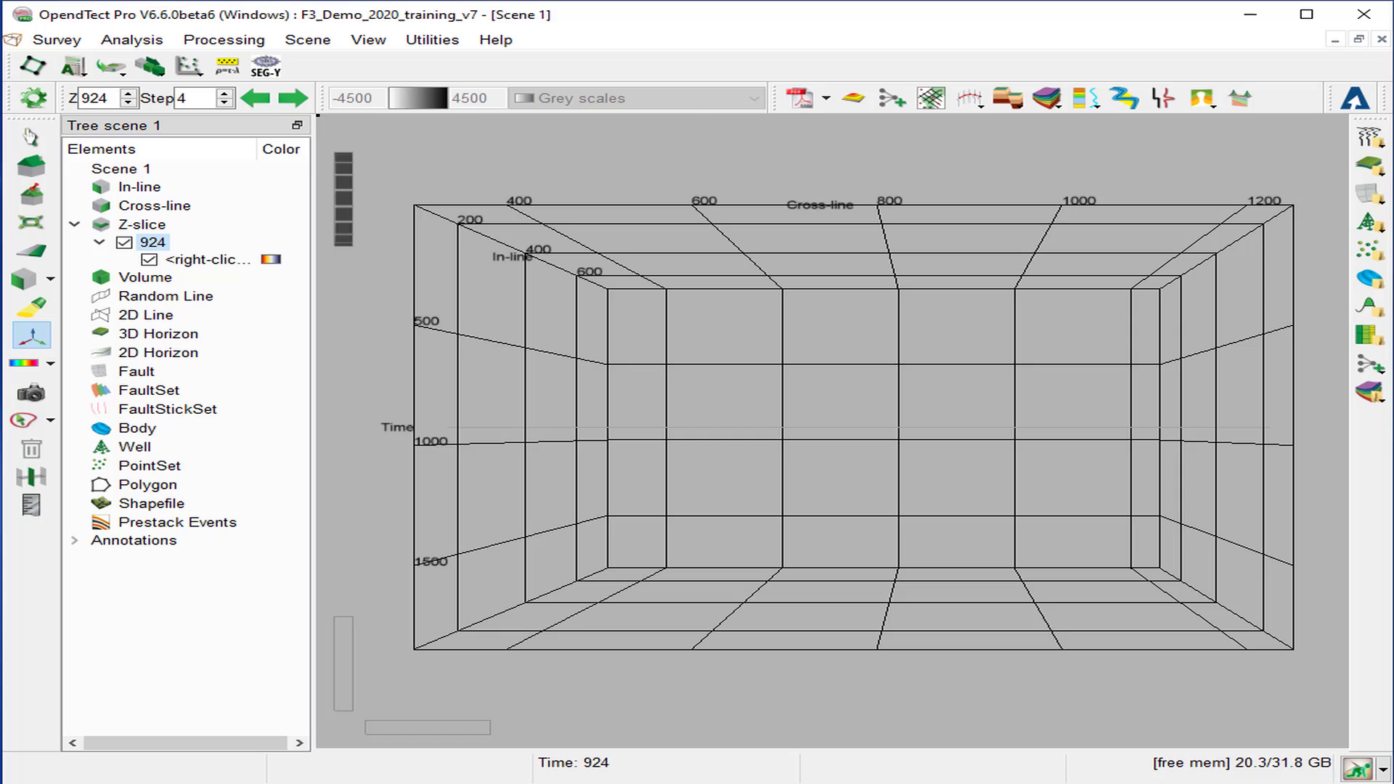
{"action": "left_click", "coordinate": [152, 246]}
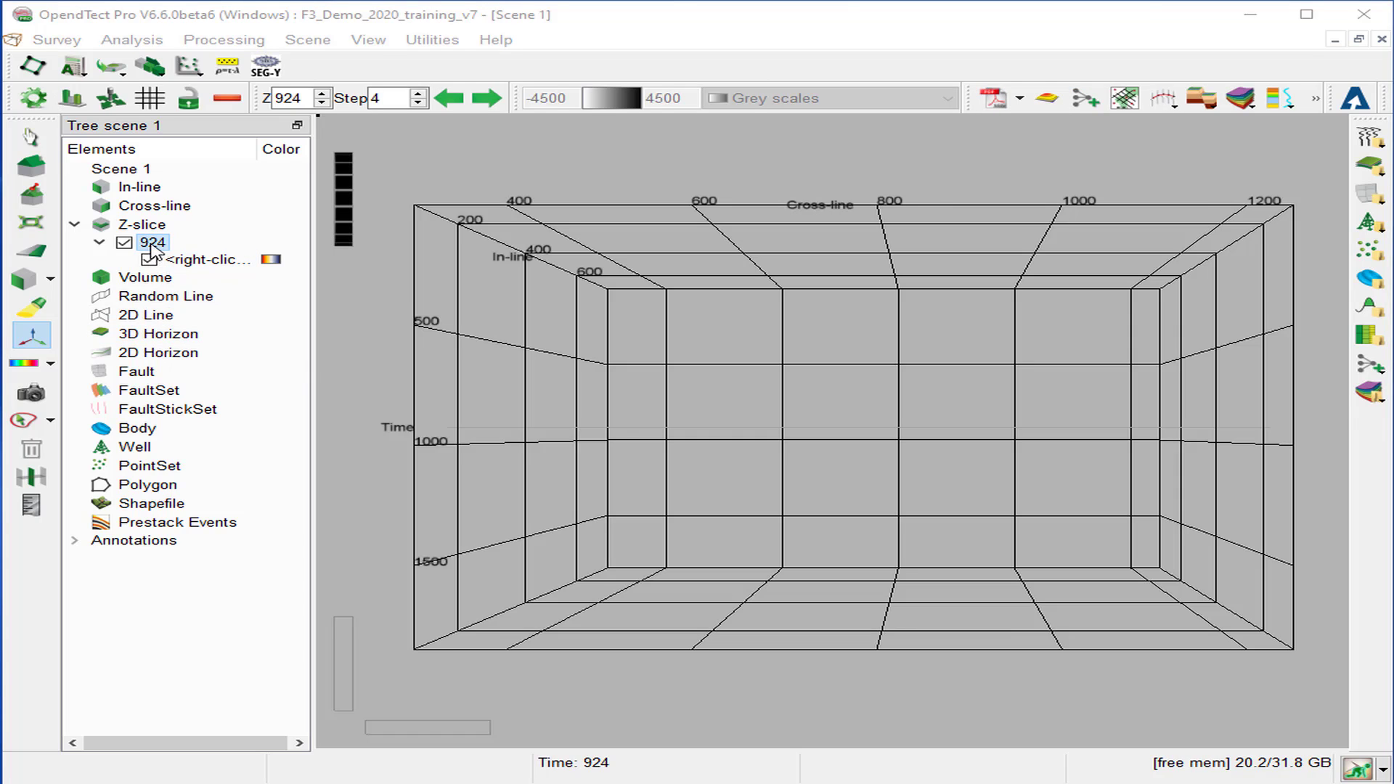
- Position the Z-slice at 1640 ms over in-lines 120–400 and cross-lines 350–600
{"action": "right_click", "coordinate": [152, 250]}
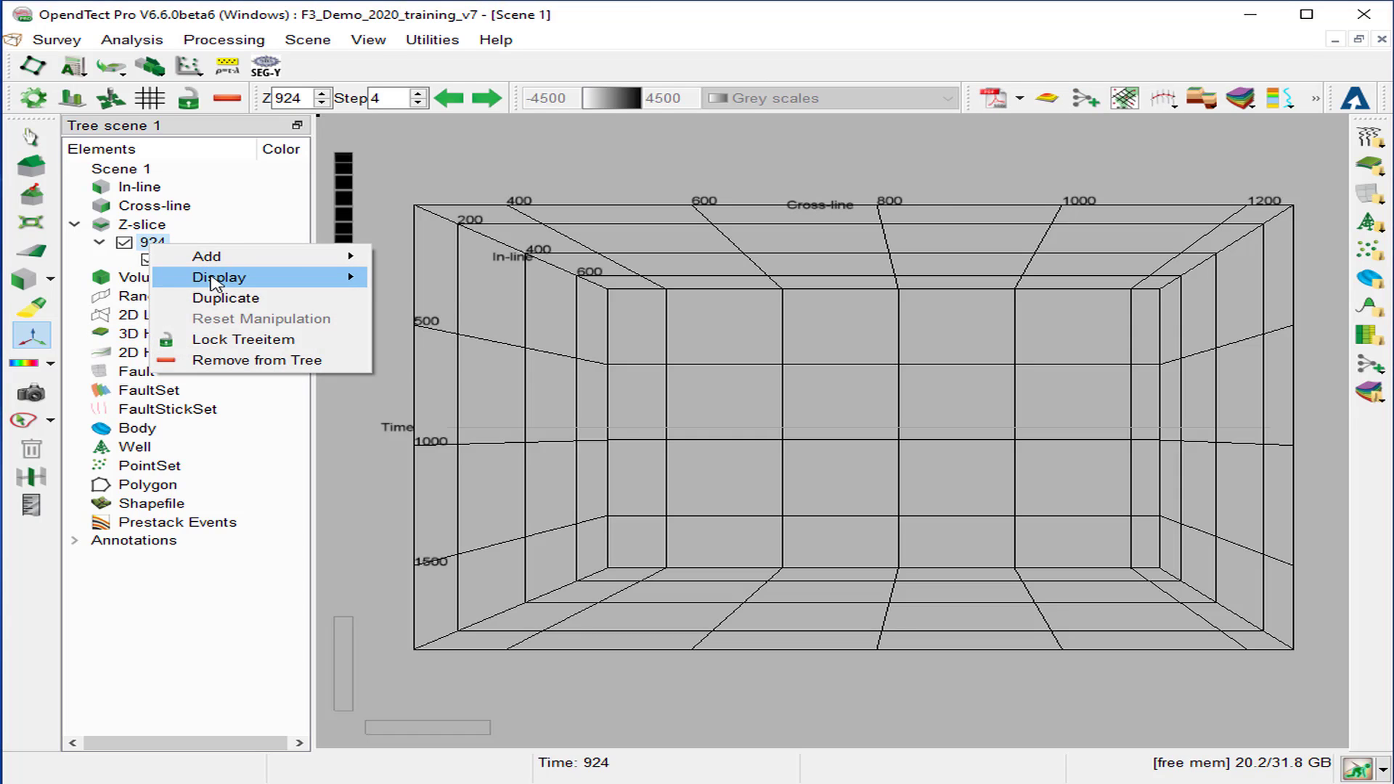
{"action": "mouse_move", "coordinate": [271, 280]}
{"action": "left_click", "coordinate": [513, 296]}
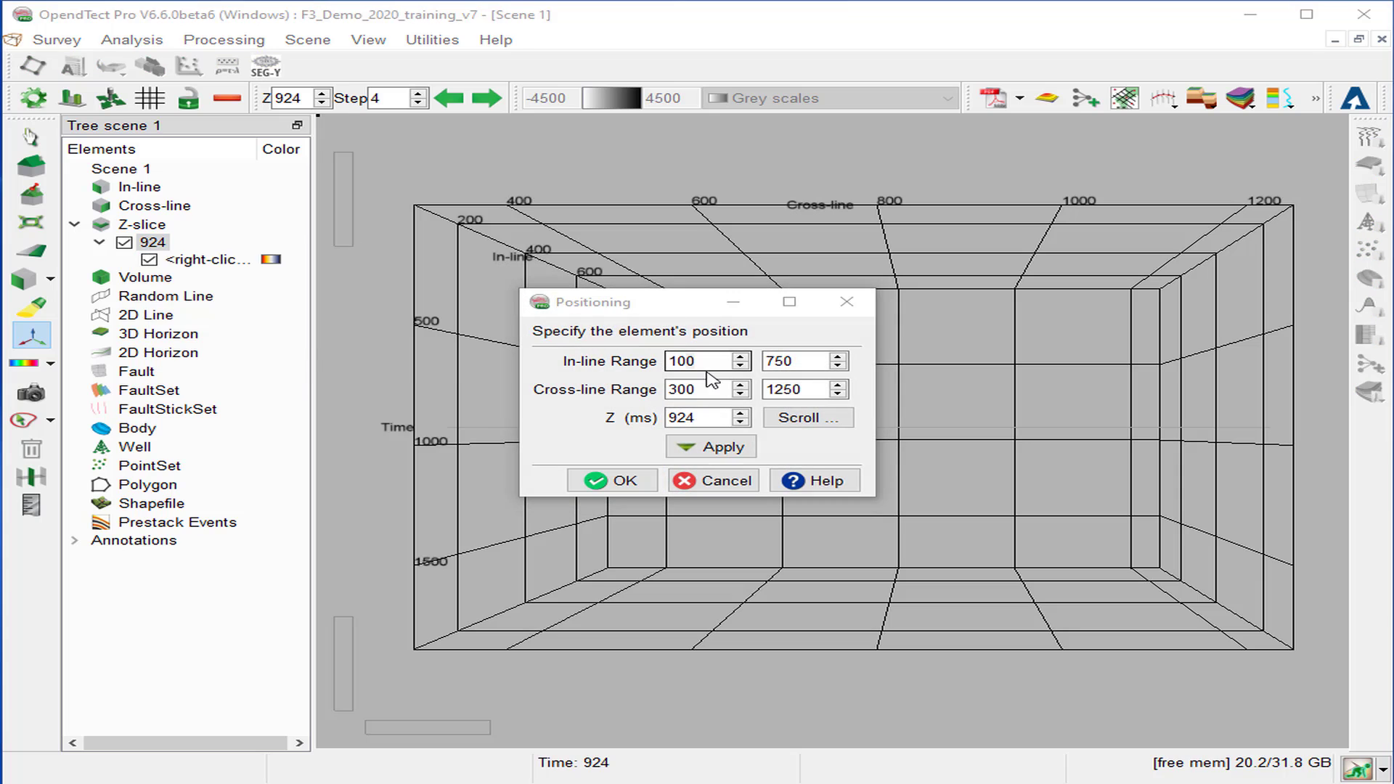
{"action": "left_click_drag", "start_coordinate": [709, 360], "coordinate": [657, 370]}
{"action": "type", "text": "12"}
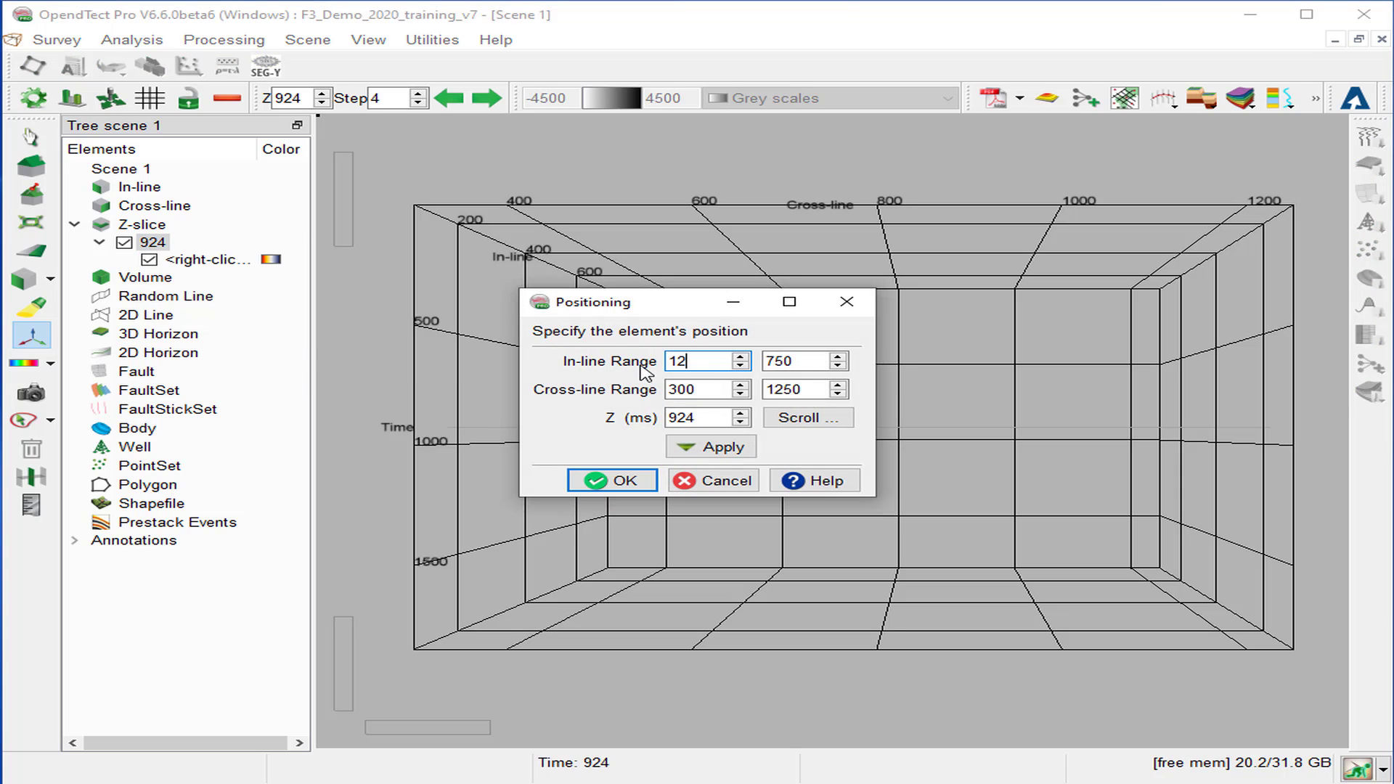
{"action": "type", "text": "0"}
{"action": "left_click_drag", "start_coordinate": [804, 359], "coordinate": [713, 357]}
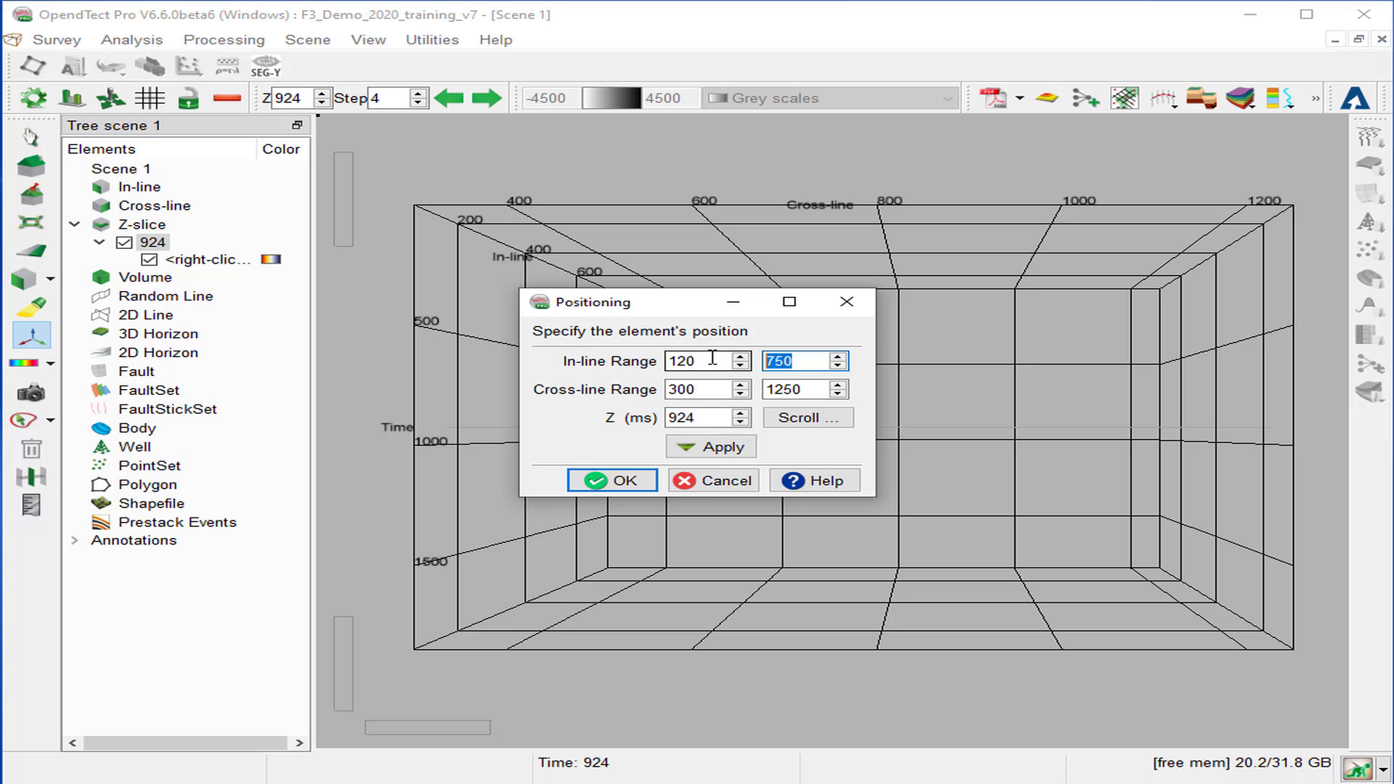
{"action": "type", "text": "400"}
{"action": "left_click", "coordinate": [686, 388]}
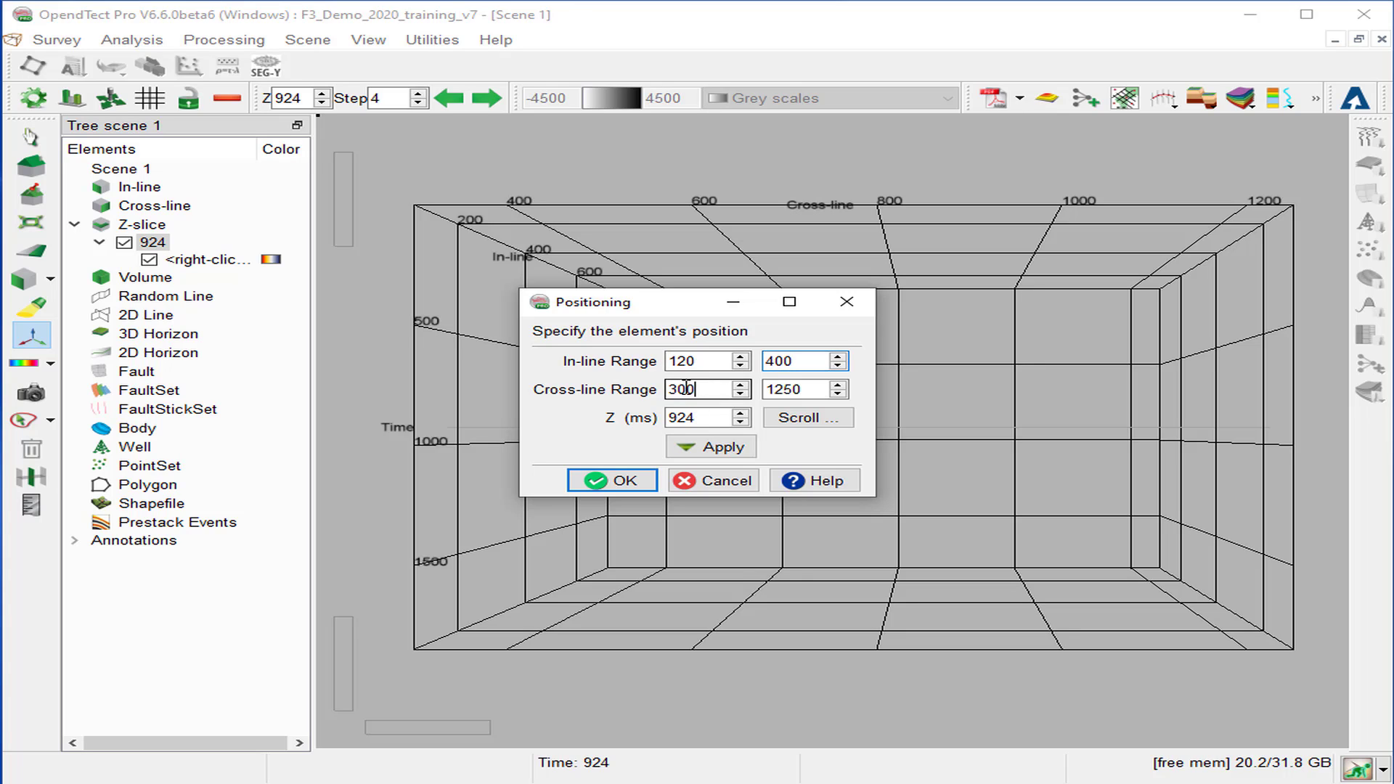
{"action": "type", "text": "3"}
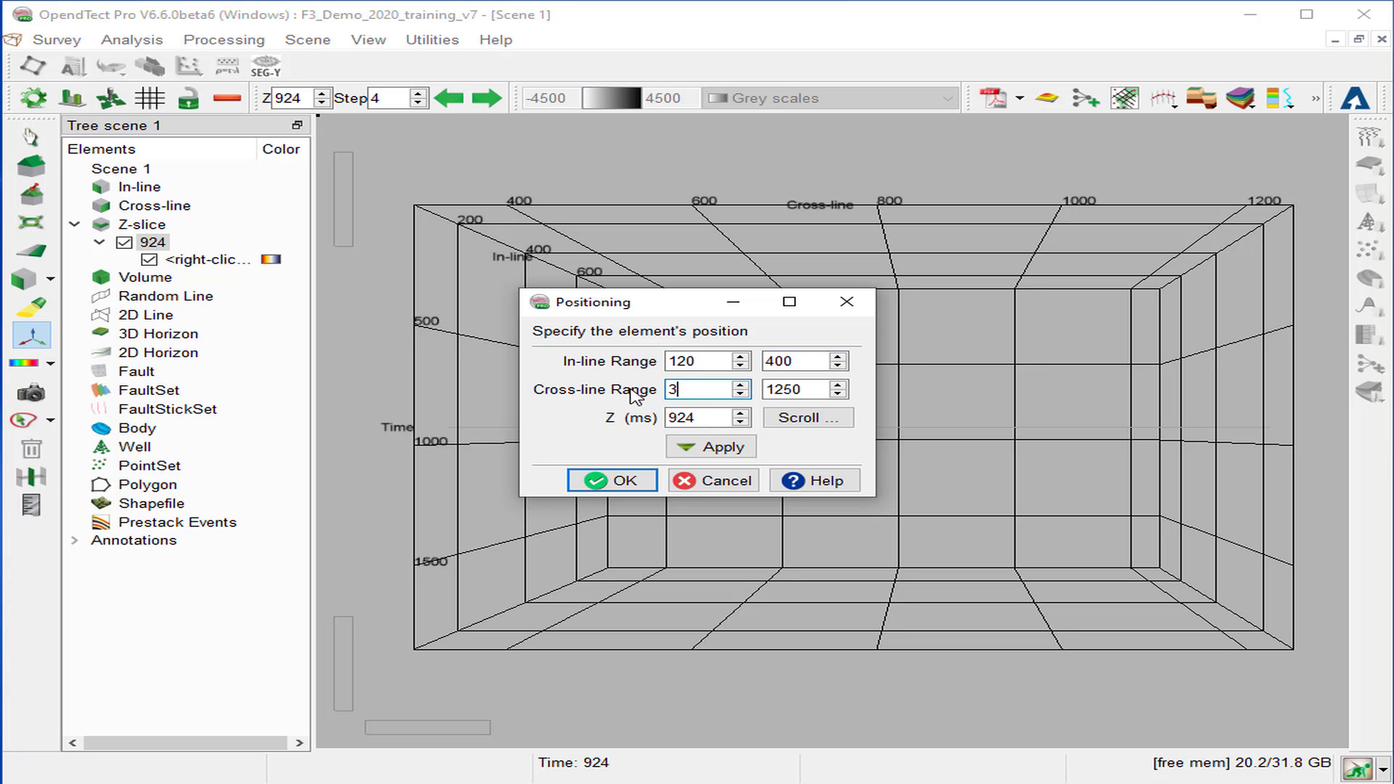
{"action": "type", "text": "50"}
{"action": "key", "text": "Tab"}
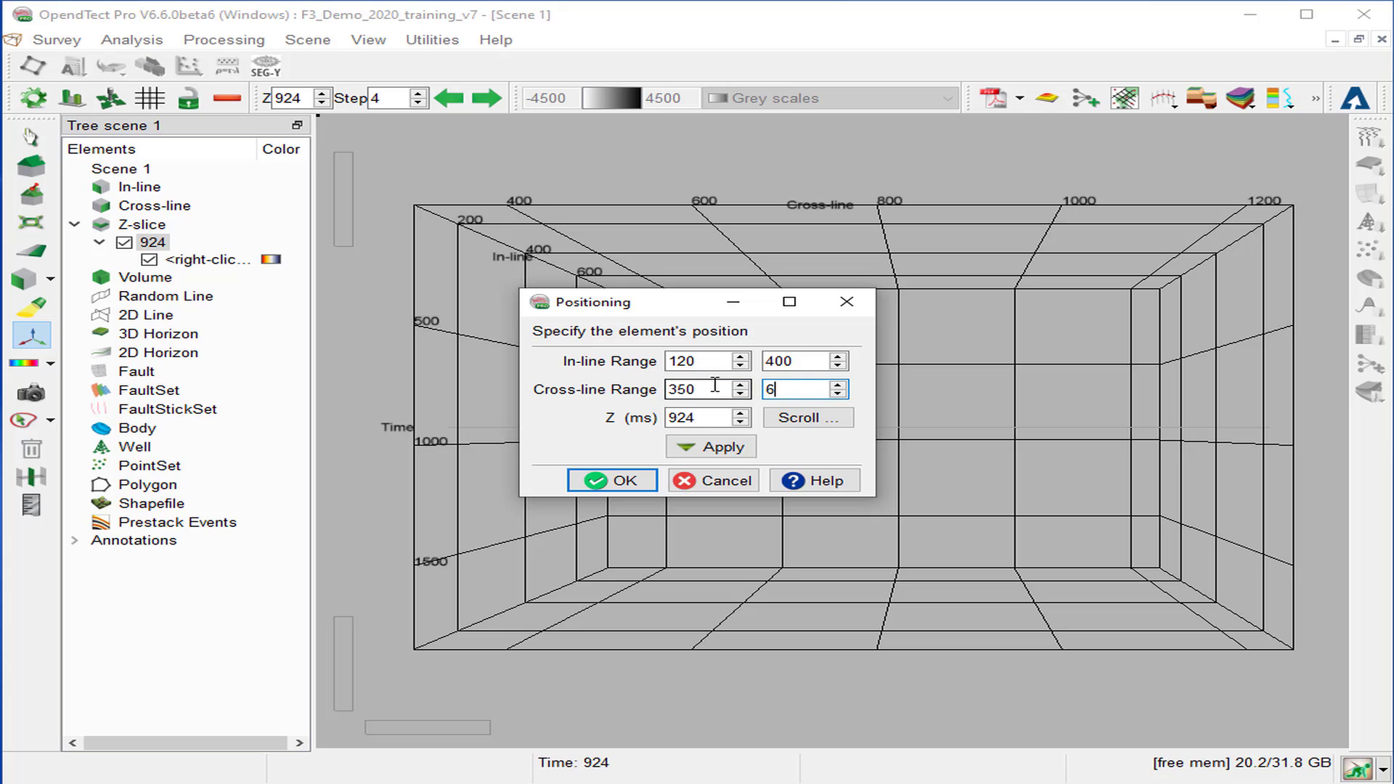
{"action": "left_click_drag", "start_coordinate": [701, 418], "coordinate": [660, 418]}
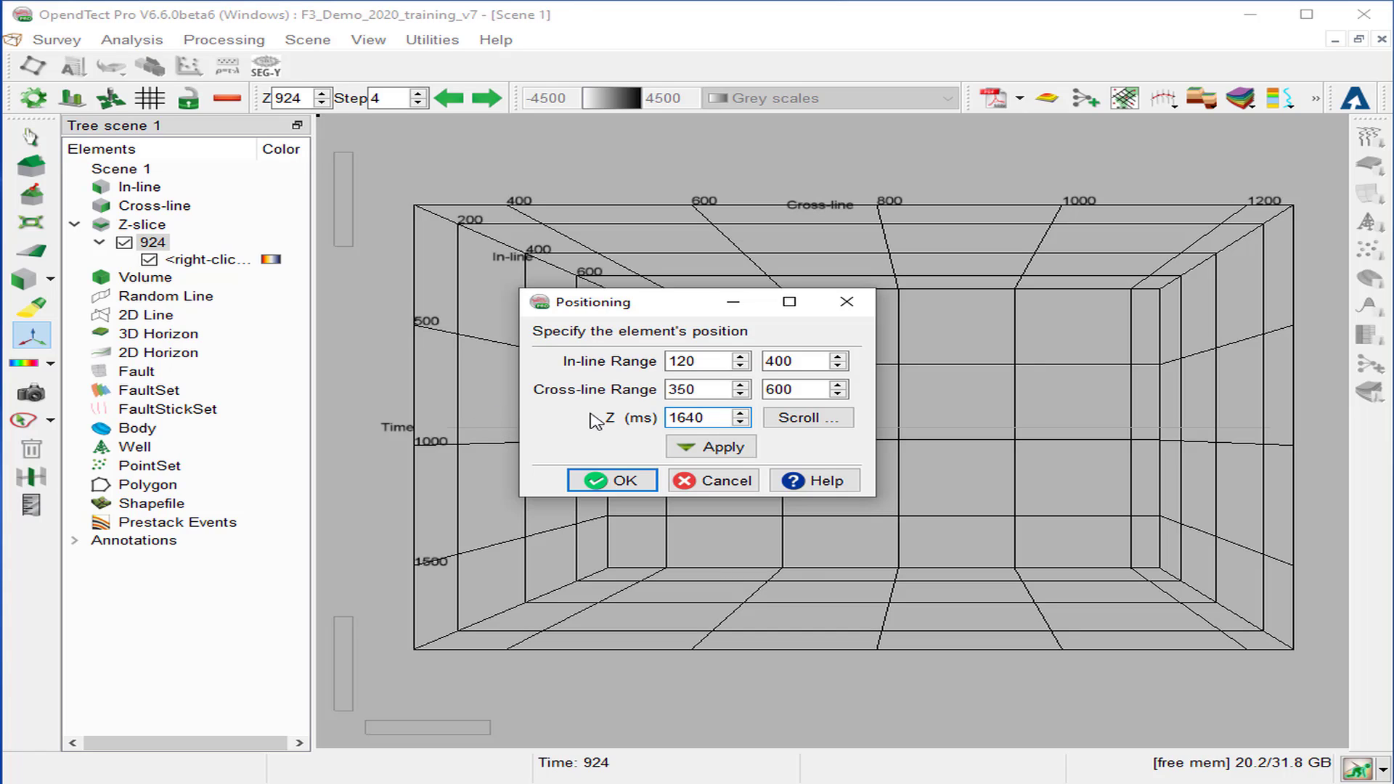
{"action": "left_click", "coordinate": [728, 448]}
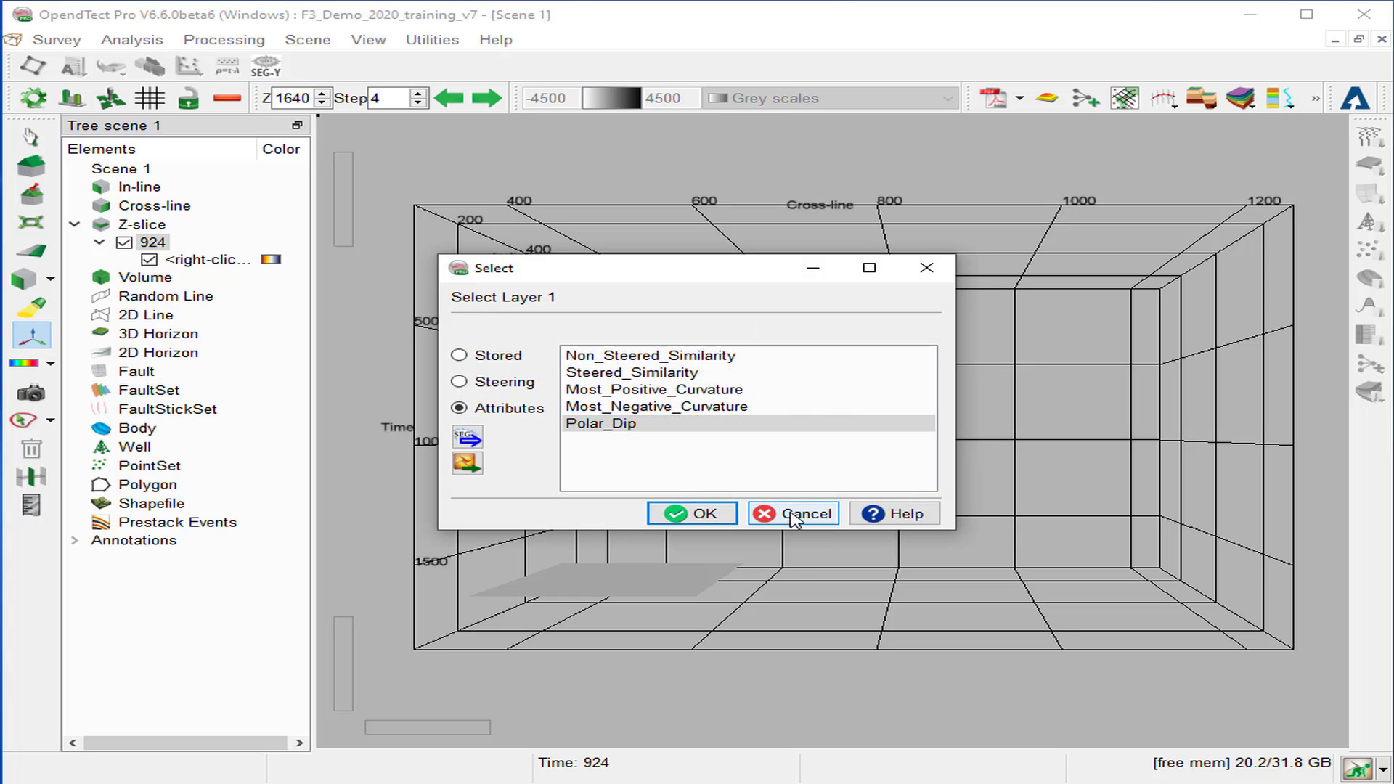
- Display Non_Steered_Similarity as layer 1 on the 1640 ms slice
{"action": "left_click", "coordinate": [605, 356]}
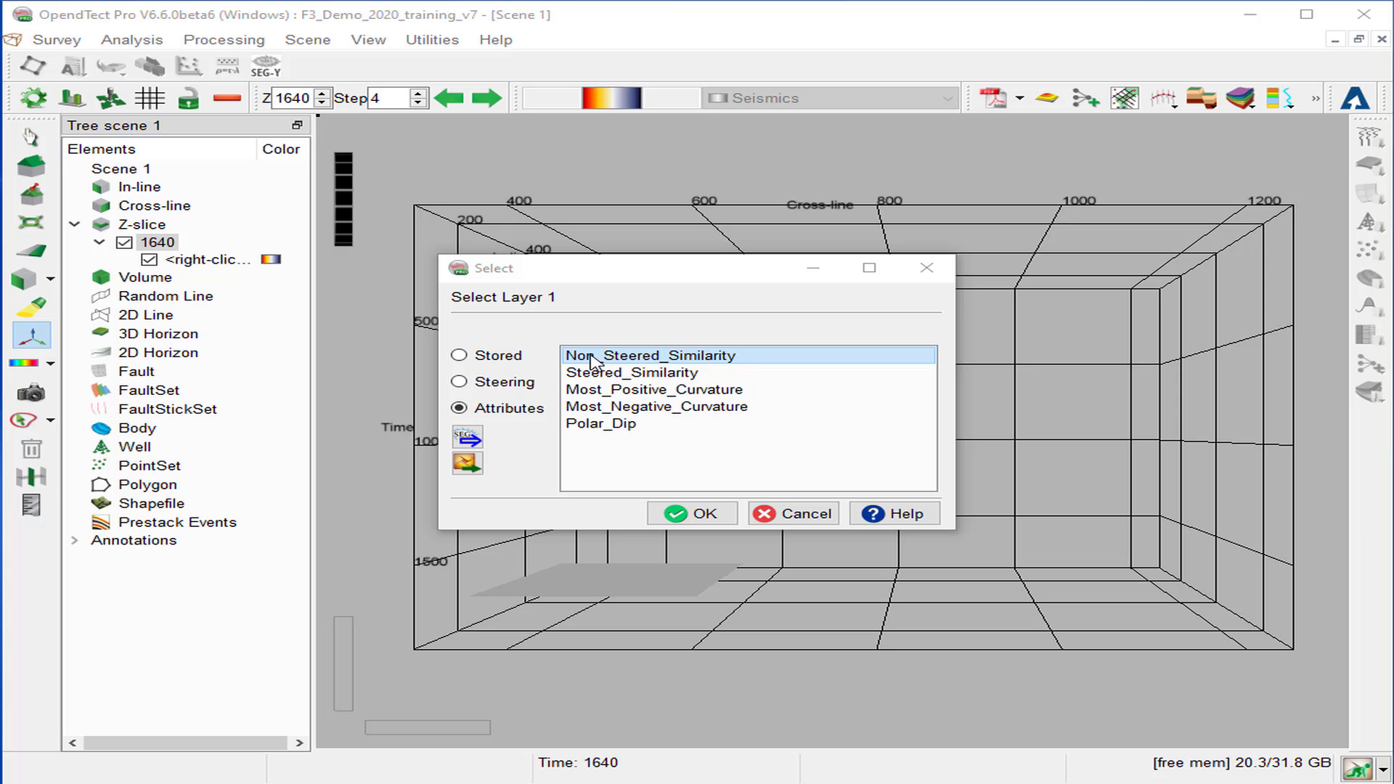
{"action": "left_click", "coordinate": [690, 515]}
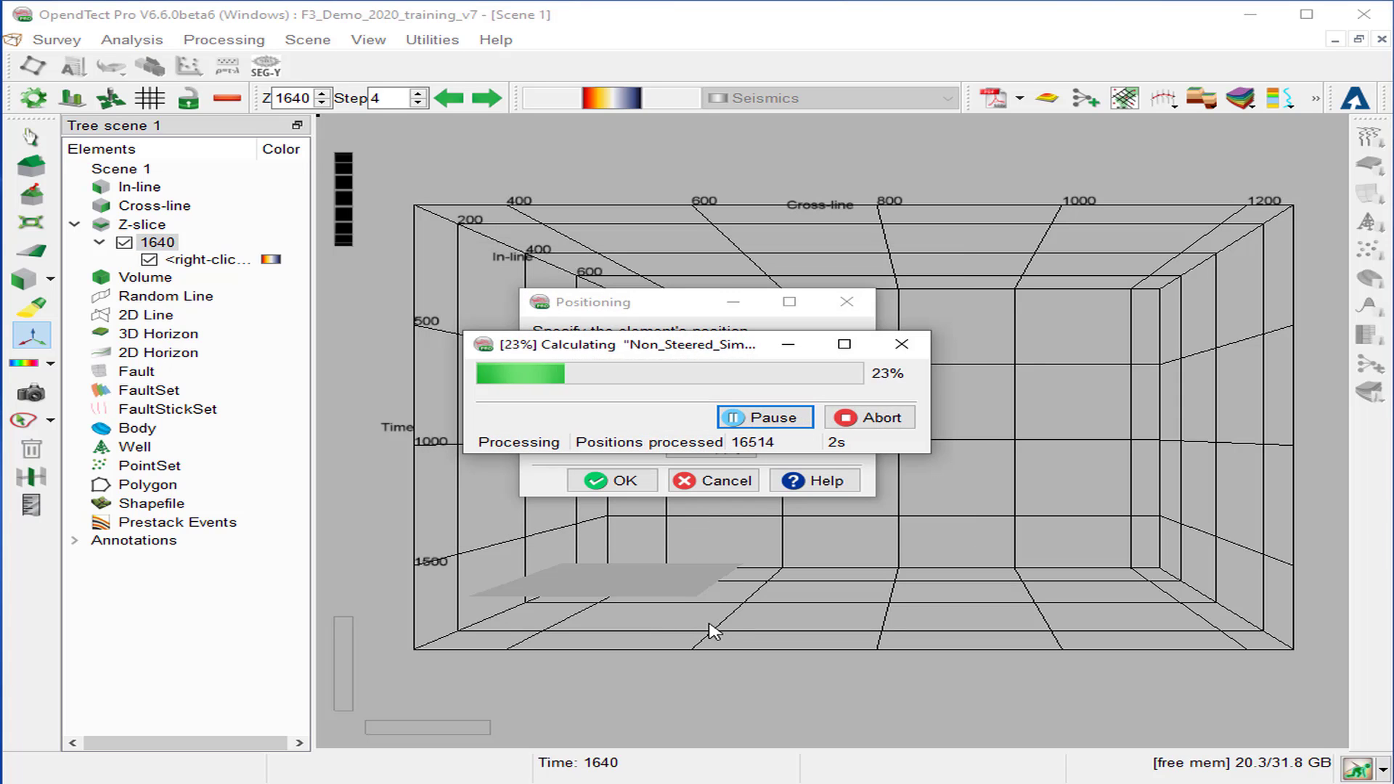
- Add Steered_Similarity as the second attribute layer on Z-slice 1640
{"action": "right_click", "coordinate": [167, 243]}
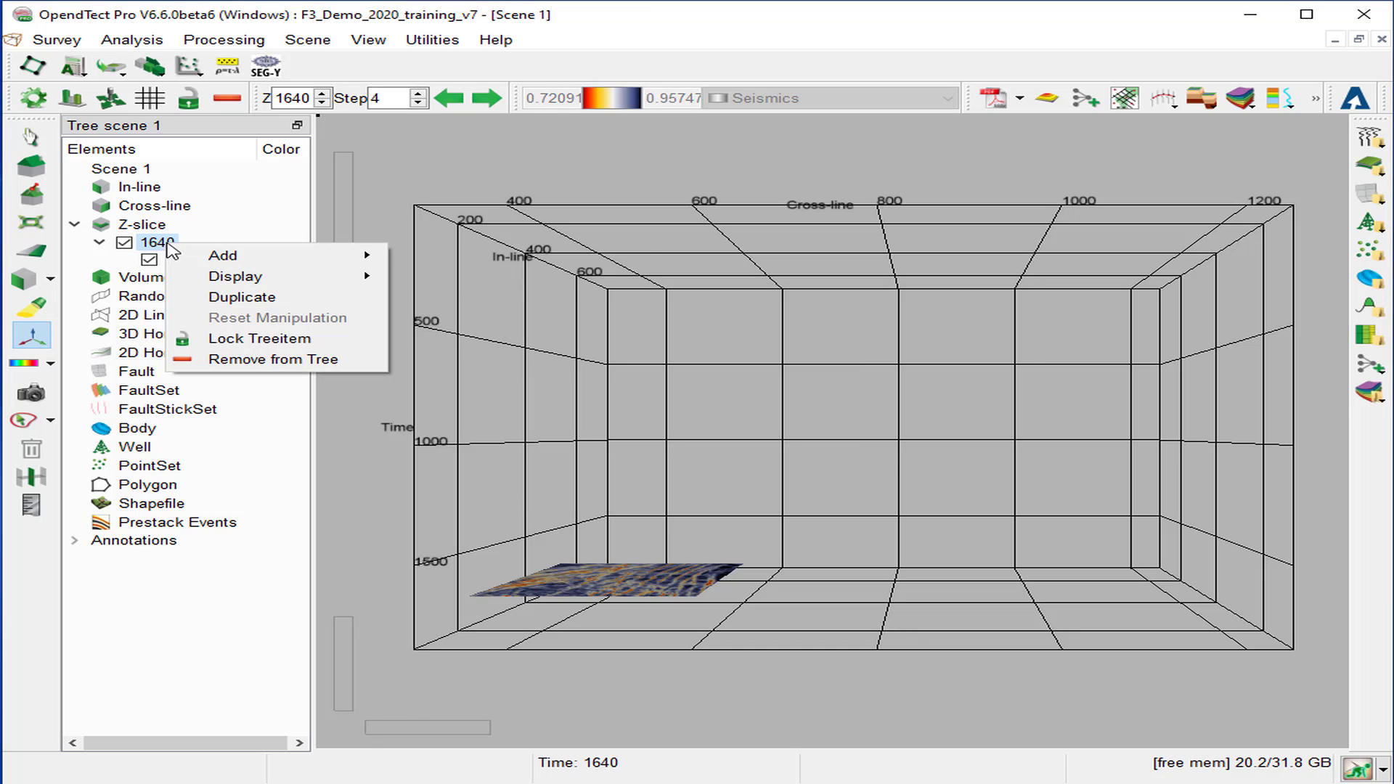
{"action": "mouse_move", "coordinate": [259, 257]}
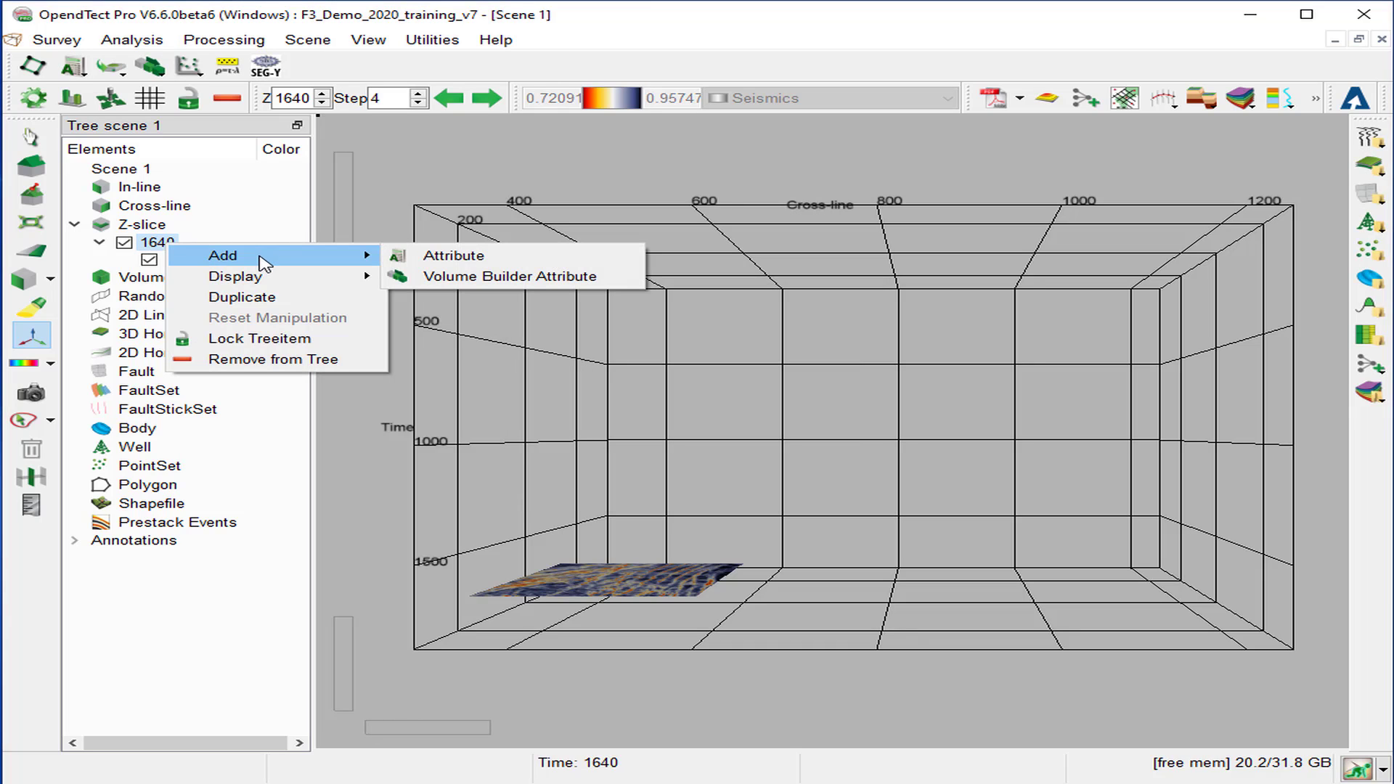
{"action": "left_click", "coordinate": [454, 255]}
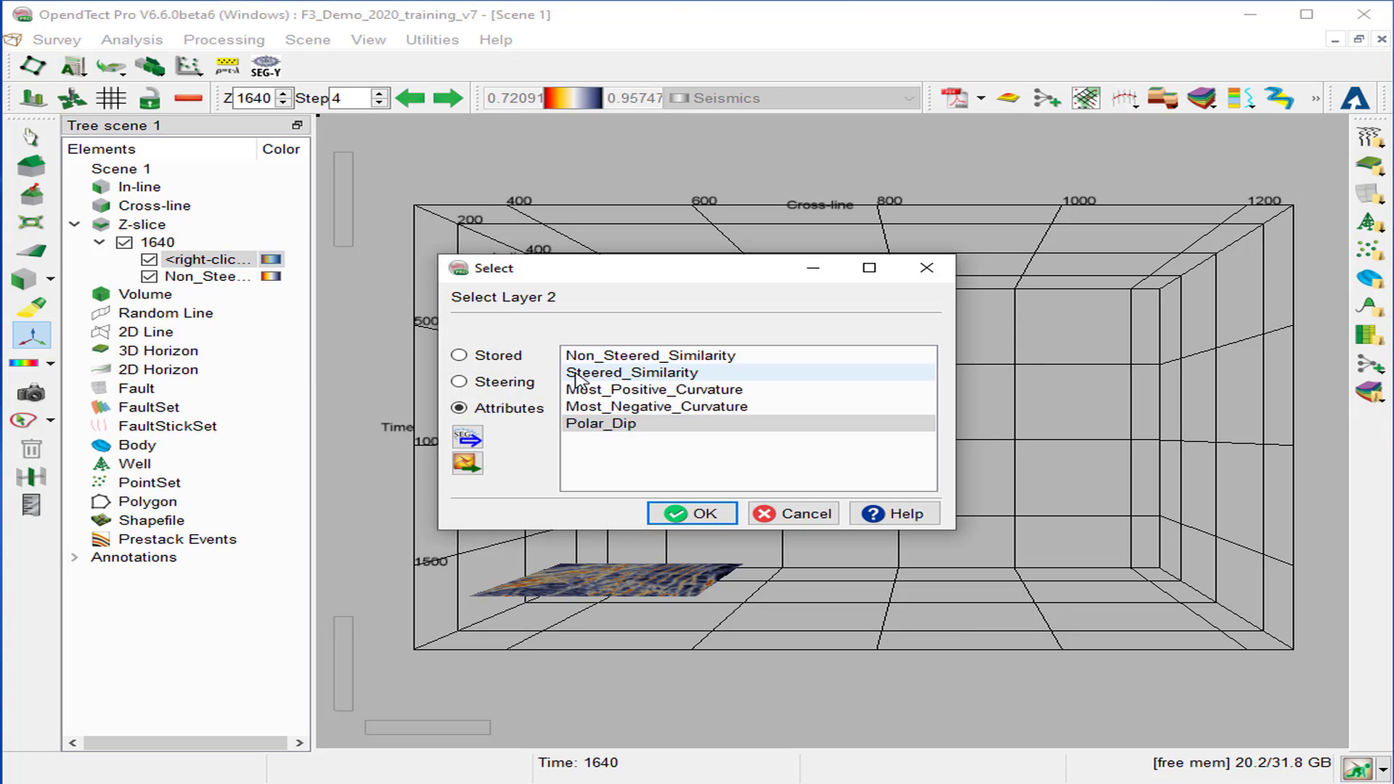
{"action": "left_click", "coordinate": [577, 373]}
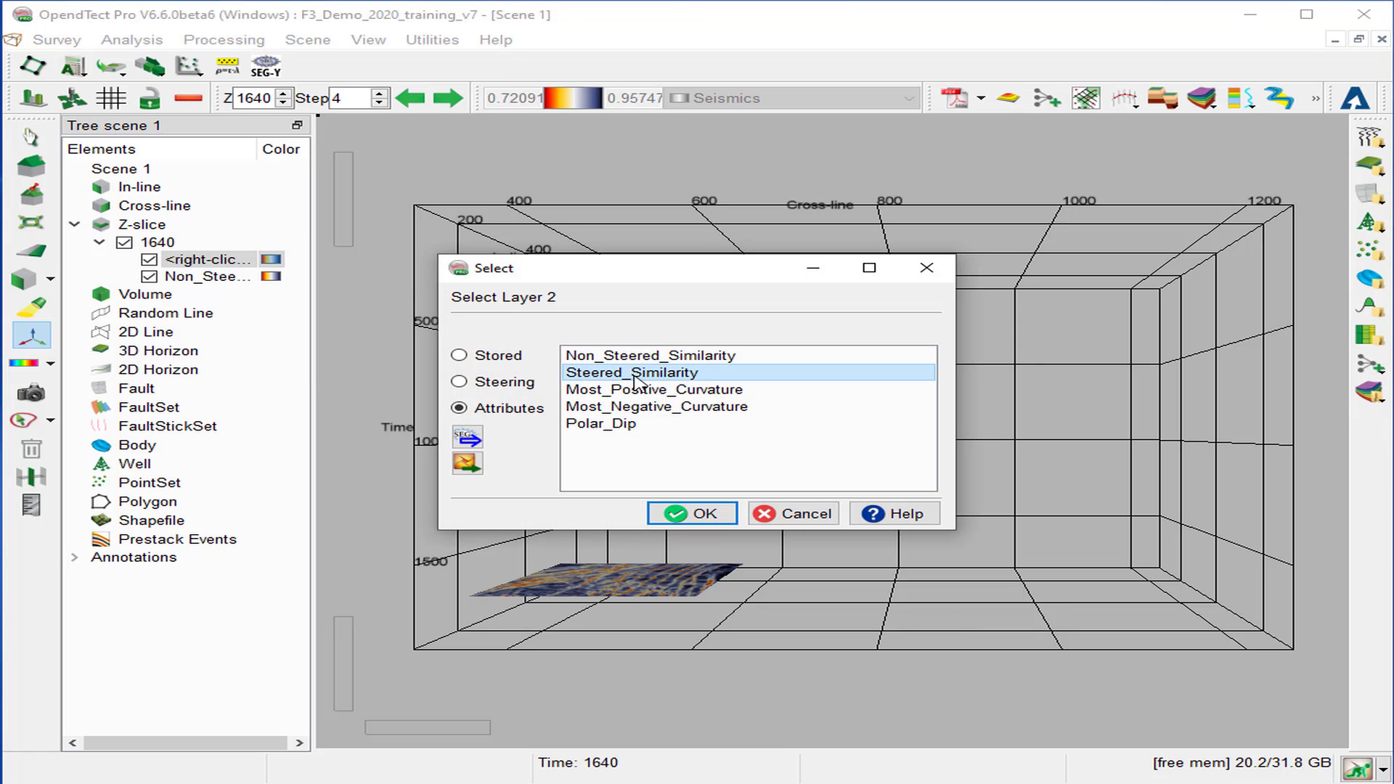
{"action": "left_click", "coordinate": [715, 516]}
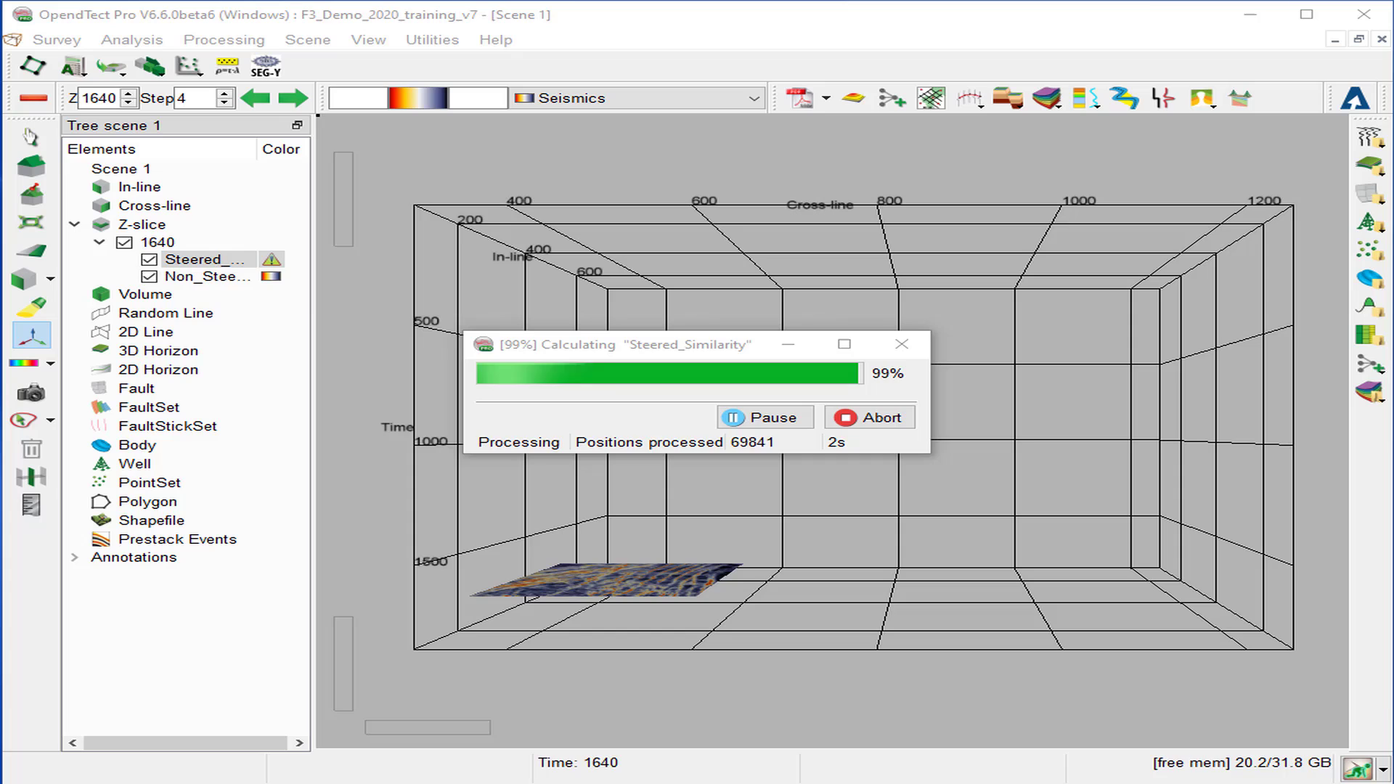
- Add Most_Positive_Curvature as the third layer on Z-slice 1640
{"action": "right_click", "coordinate": [153, 244]}
{"action": "mouse_move", "coordinate": [230, 256]}
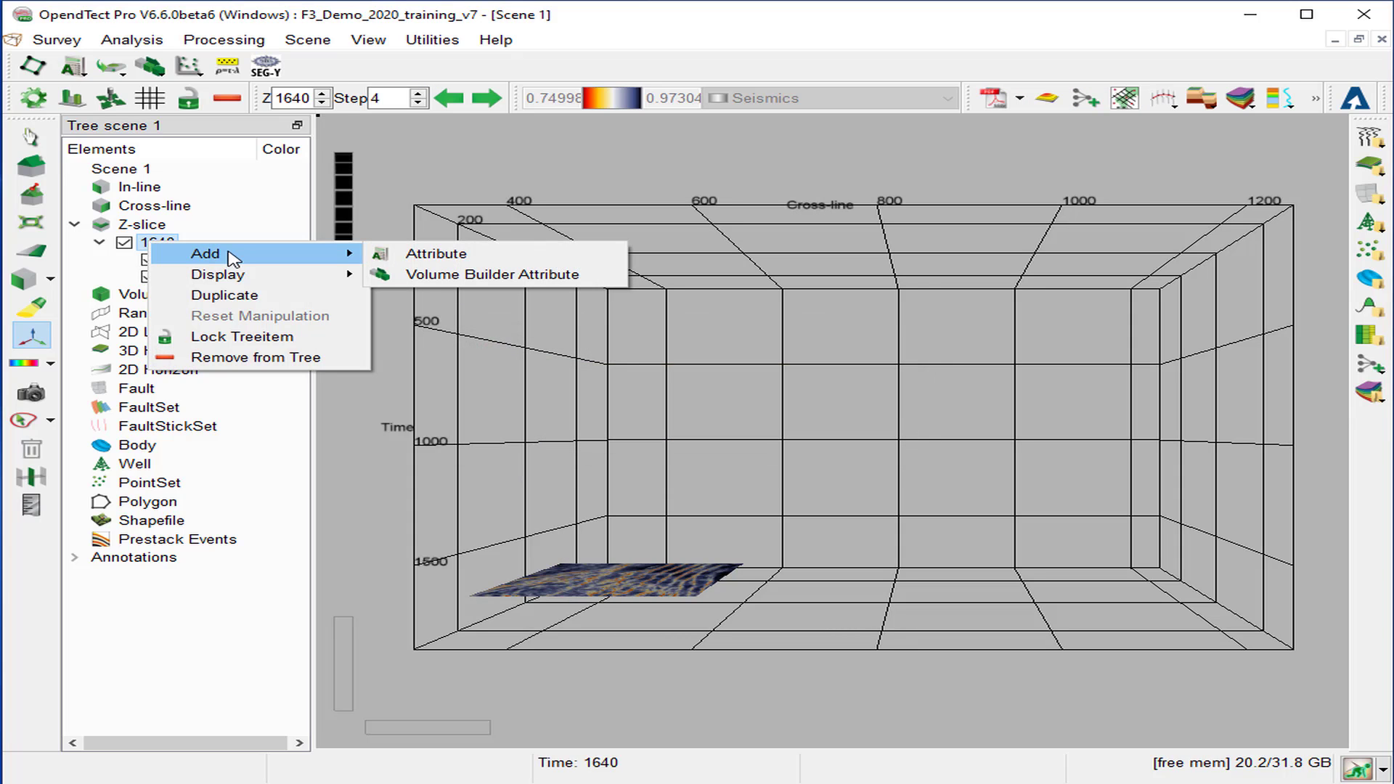
{"action": "left_click", "coordinate": [440, 254]}
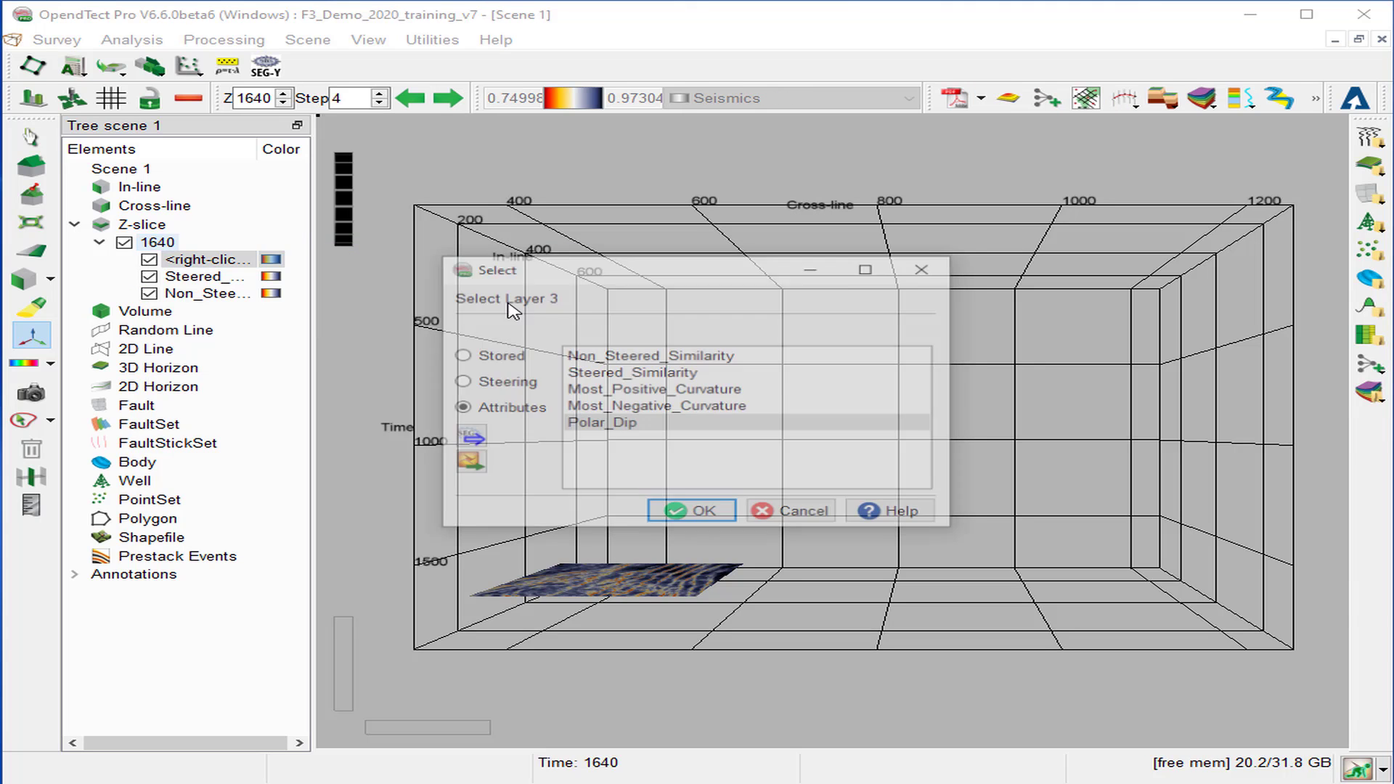
{"action": "left_click", "coordinate": [622, 393]}
{"action": "left_click", "coordinate": [690, 512]}
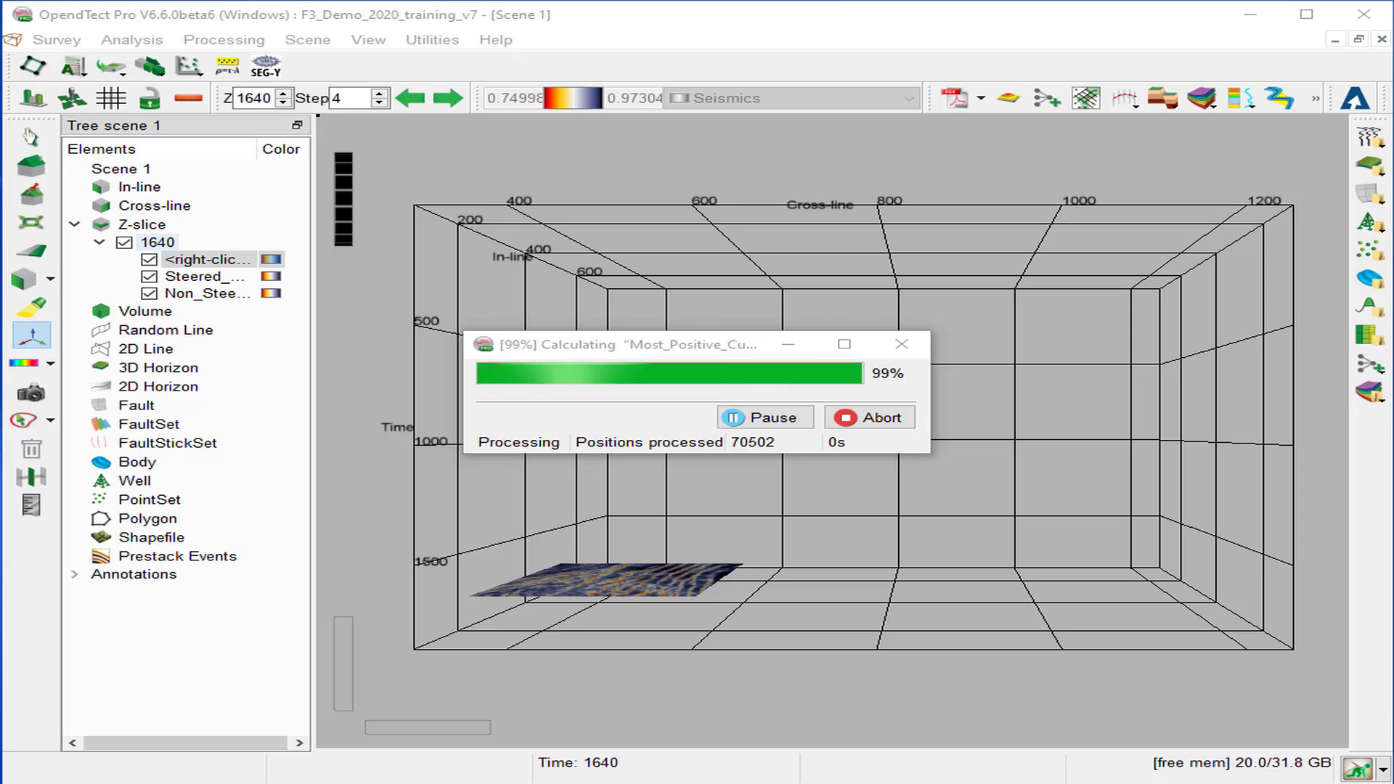
- Add Most_Negative_Curvature as the fourth layer on Z-slice 1640
{"action": "right_click", "coordinate": [166, 243]}
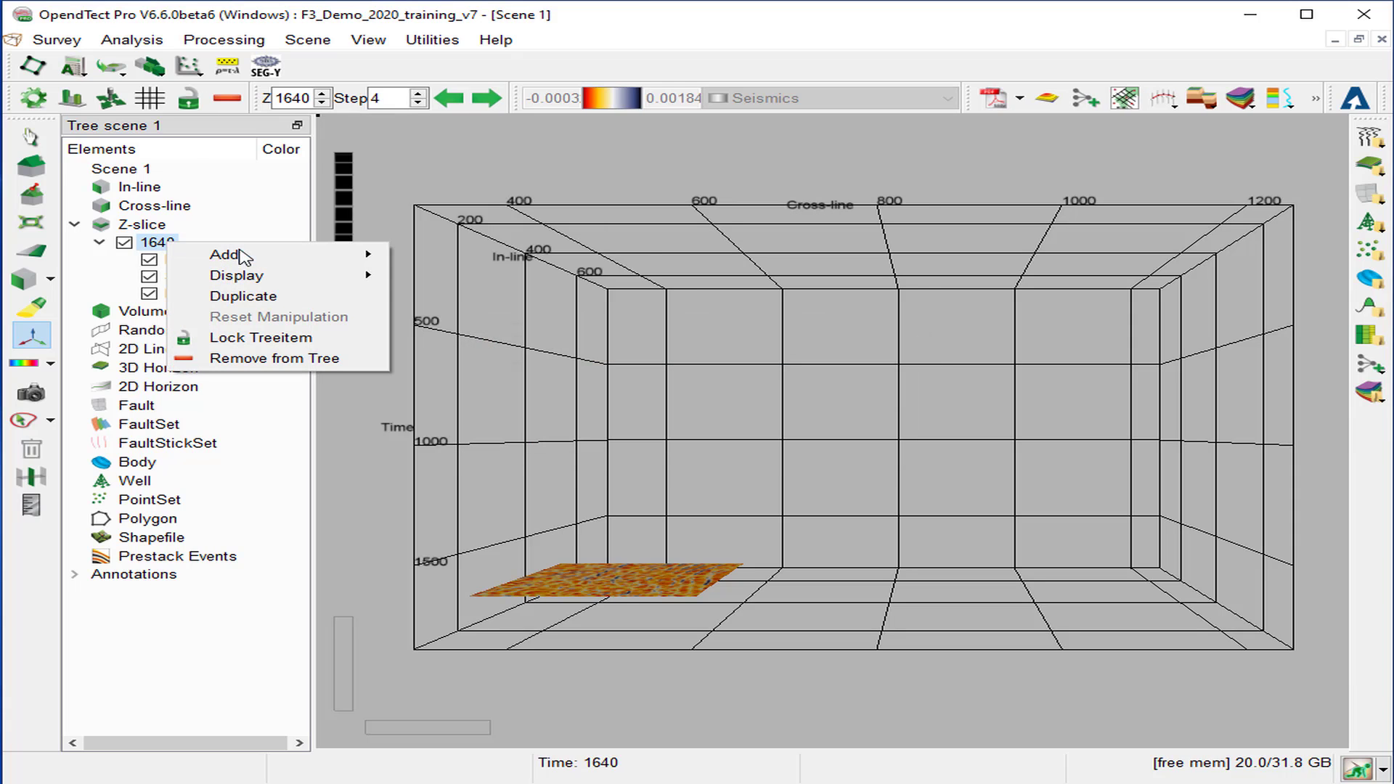
{"action": "mouse_move", "coordinate": [242, 255]}
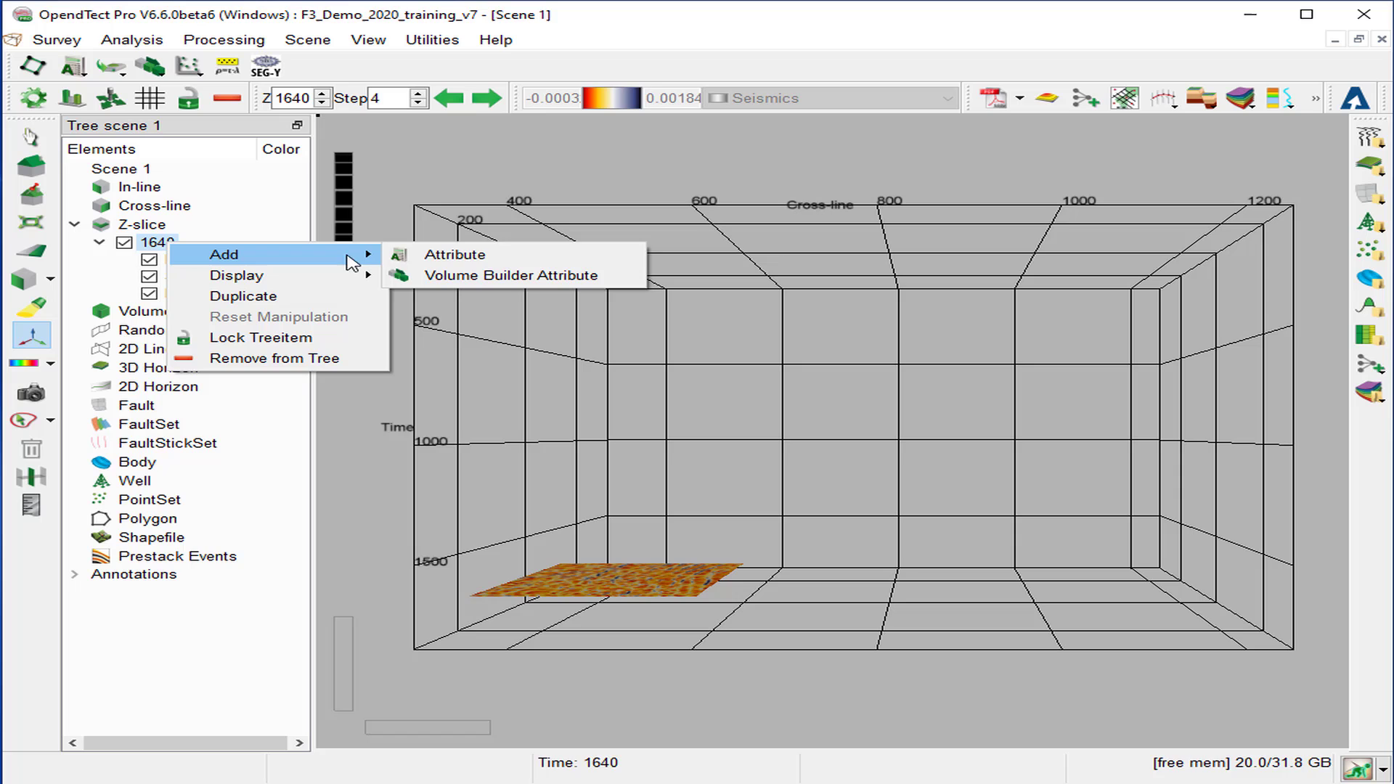
{"action": "left_click", "coordinate": [450, 255]}
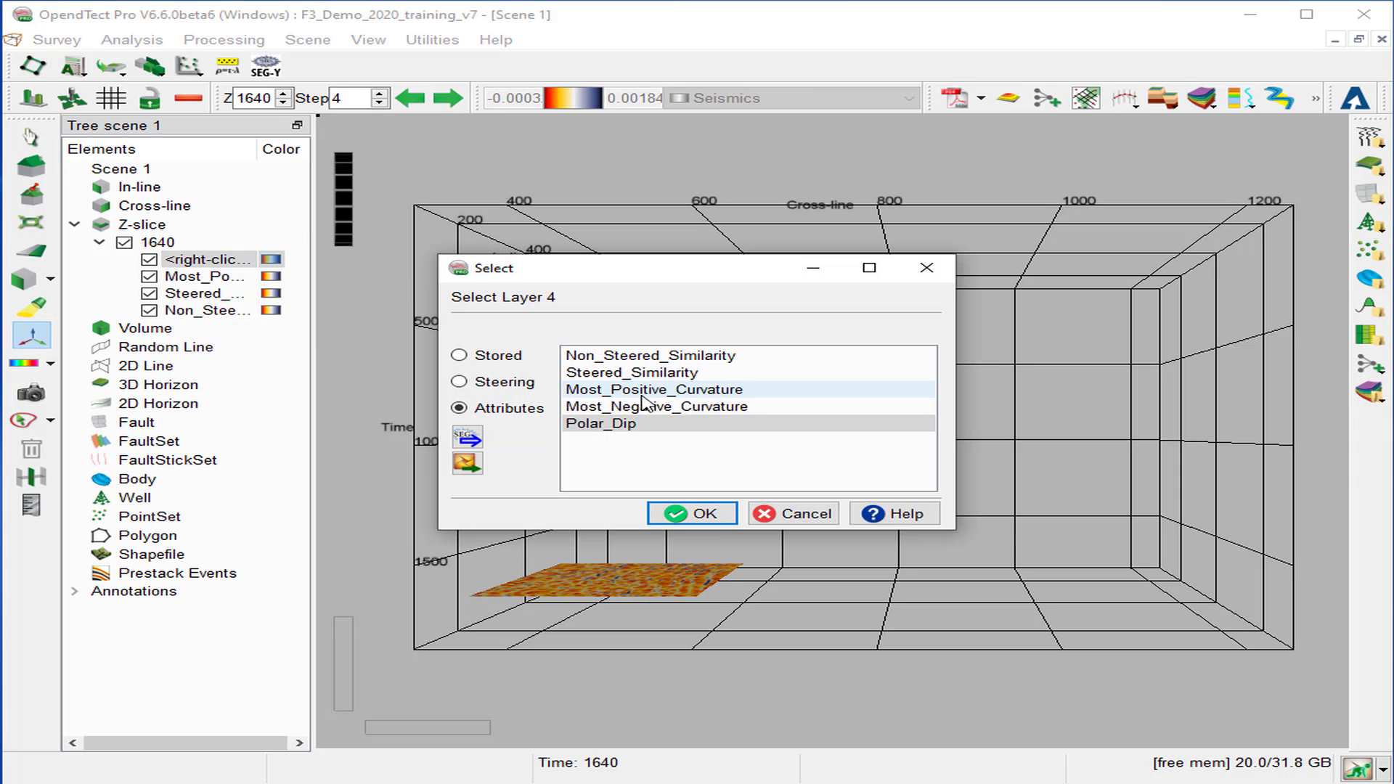
{"action": "left_click", "coordinate": [639, 407]}
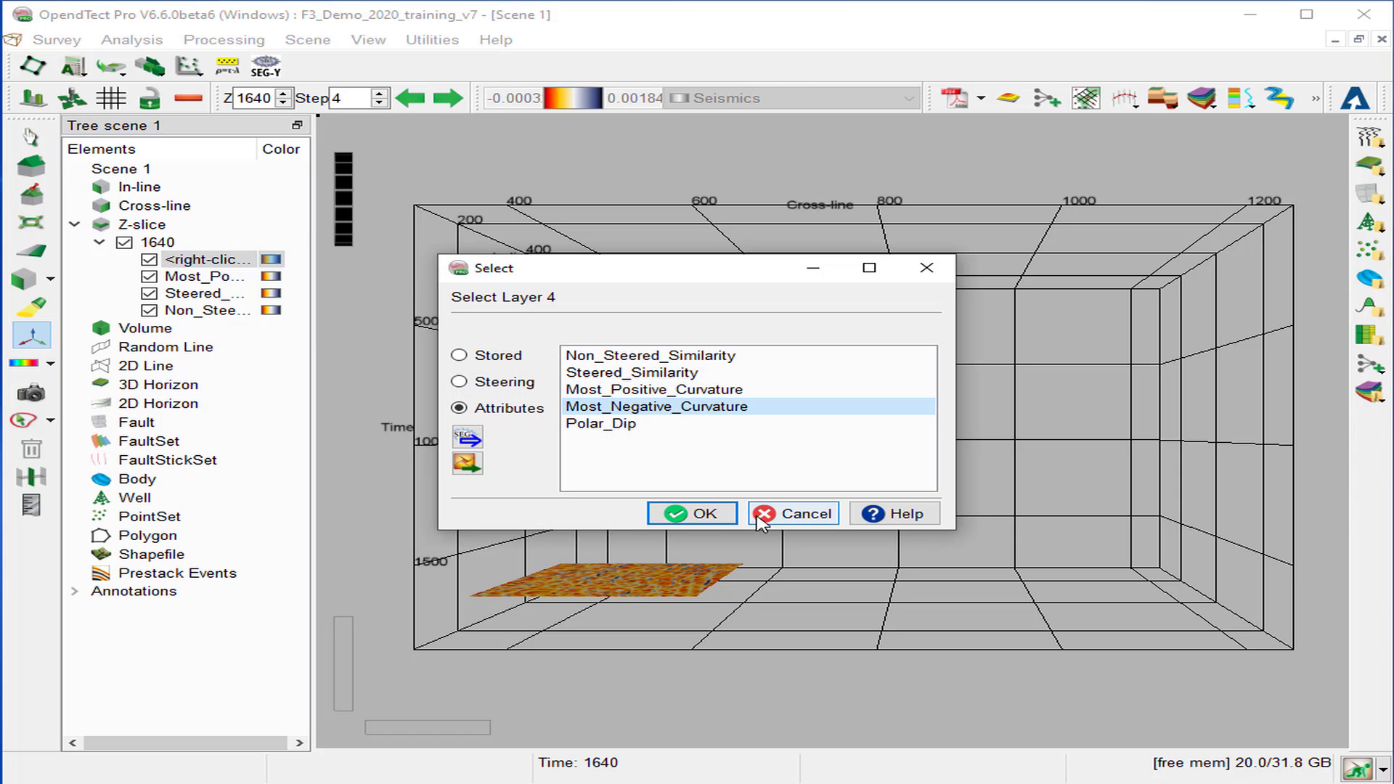
{"action": "left_click", "coordinate": [702, 514]}
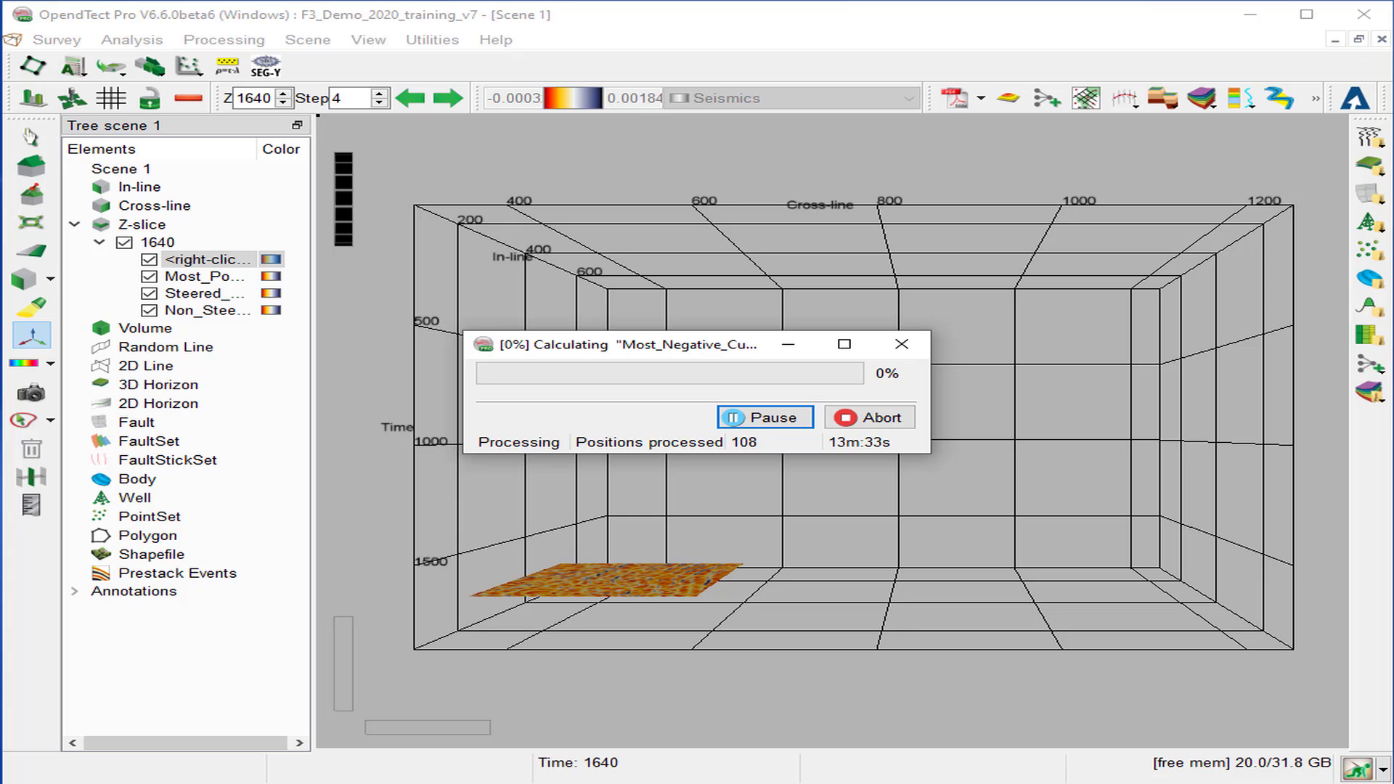
- Add Polar_Dip as the fifth layer on Z-slice 1640
{"action": "right_click", "coordinate": [157, 244]}
{"action": "mouse_move", "coordinate": [212, 257]}
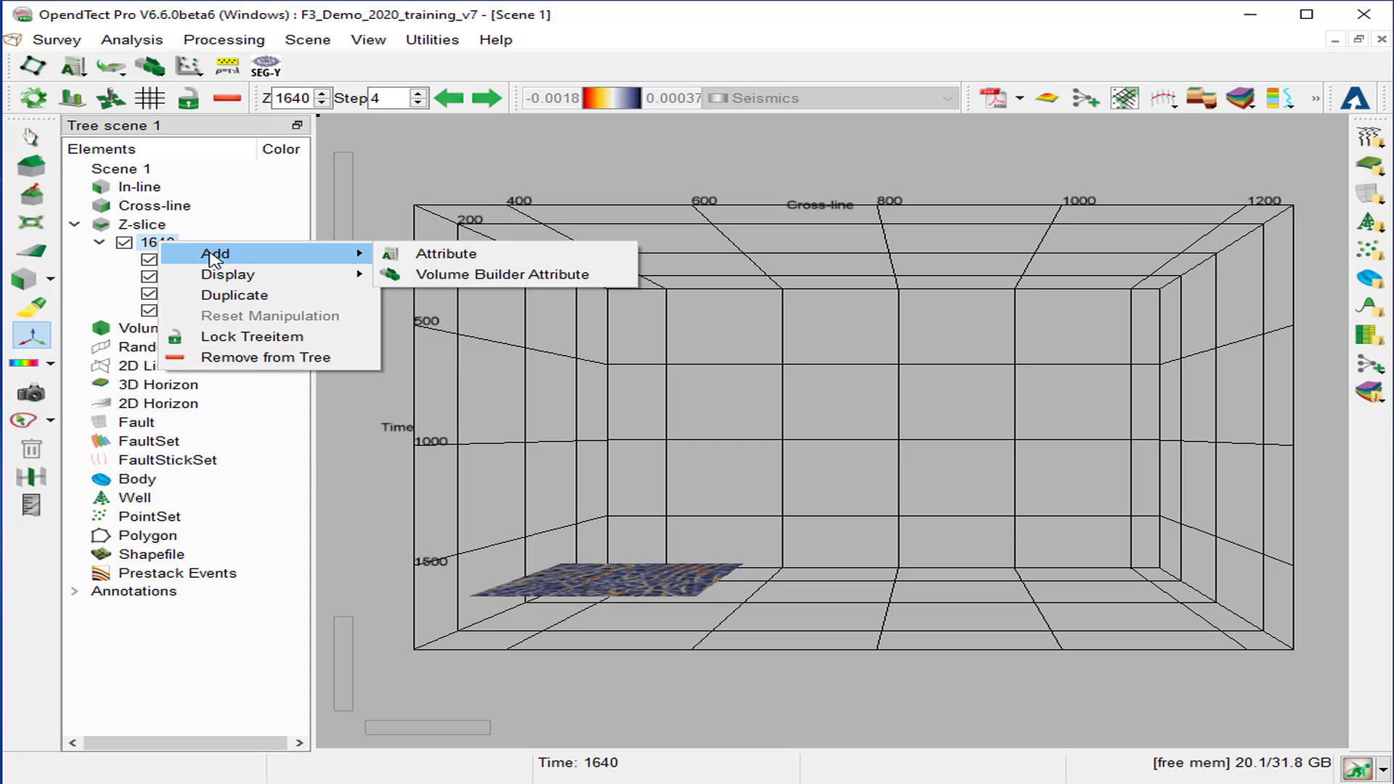
{"action": "left_click", "coordinate": [474, 251]}
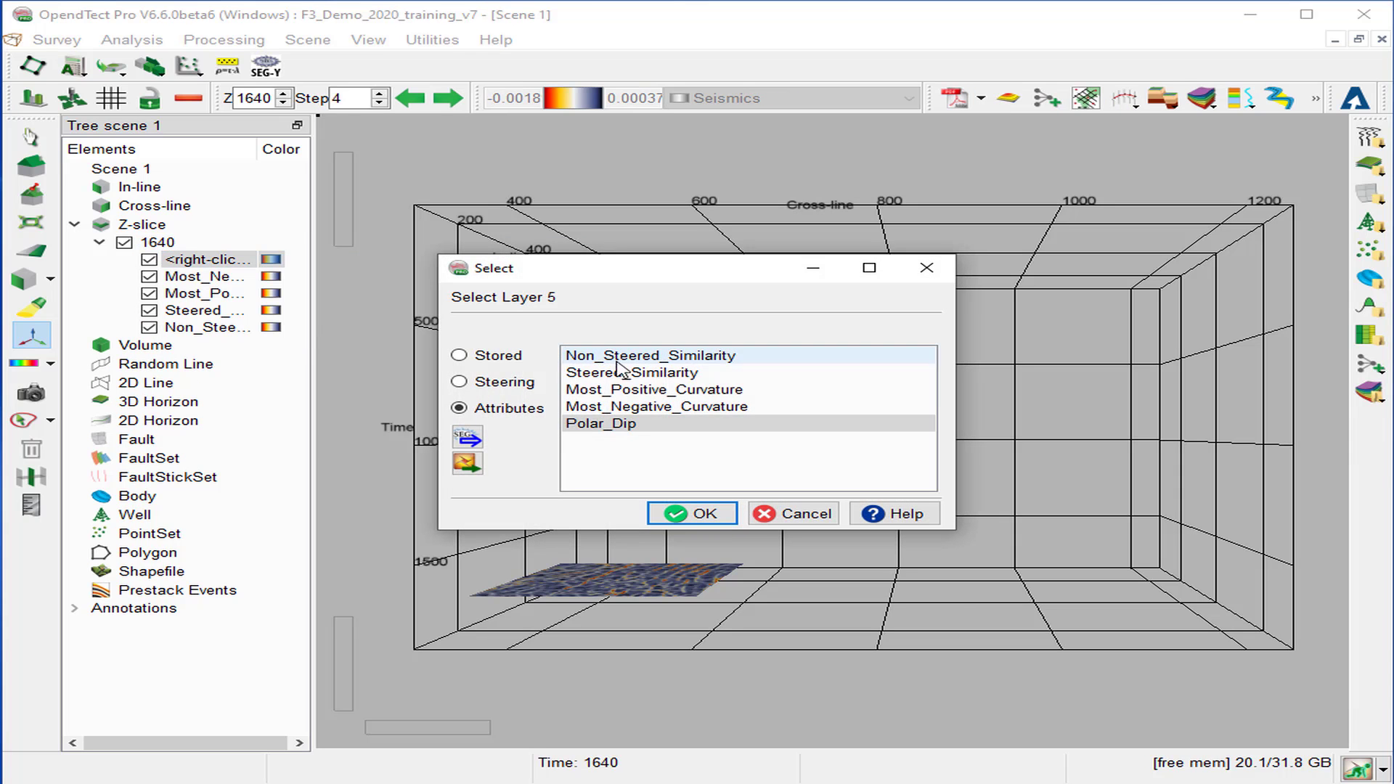
{"action": "left_click", "coordinate": [597, 425]}
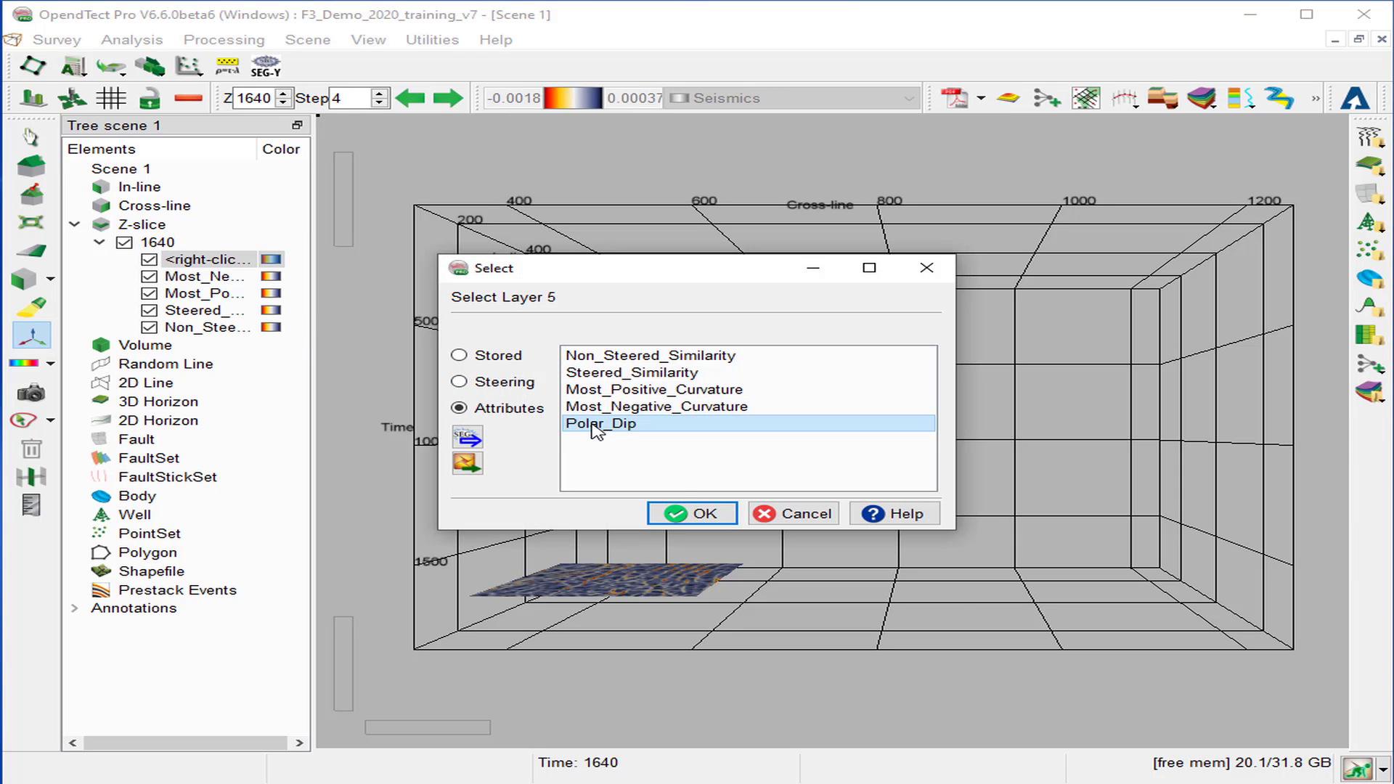
{"action": "left_click", "coordinate": [700, 513]}
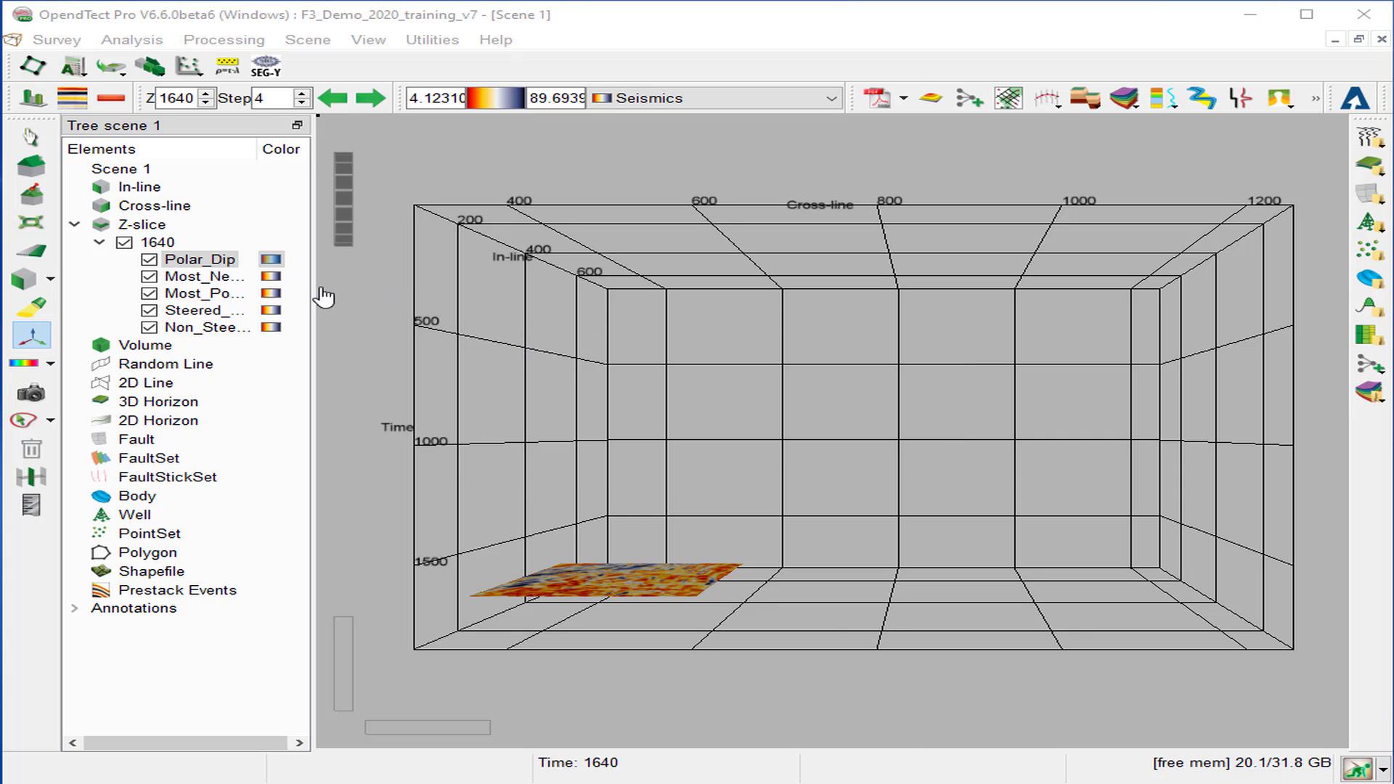
- Widen the element tree and give the Polar_Dip layer the Similarity colour table
{"action": "left_click_drag", "start_coordinate": [315, 296], "coordinate": [421, 296]}
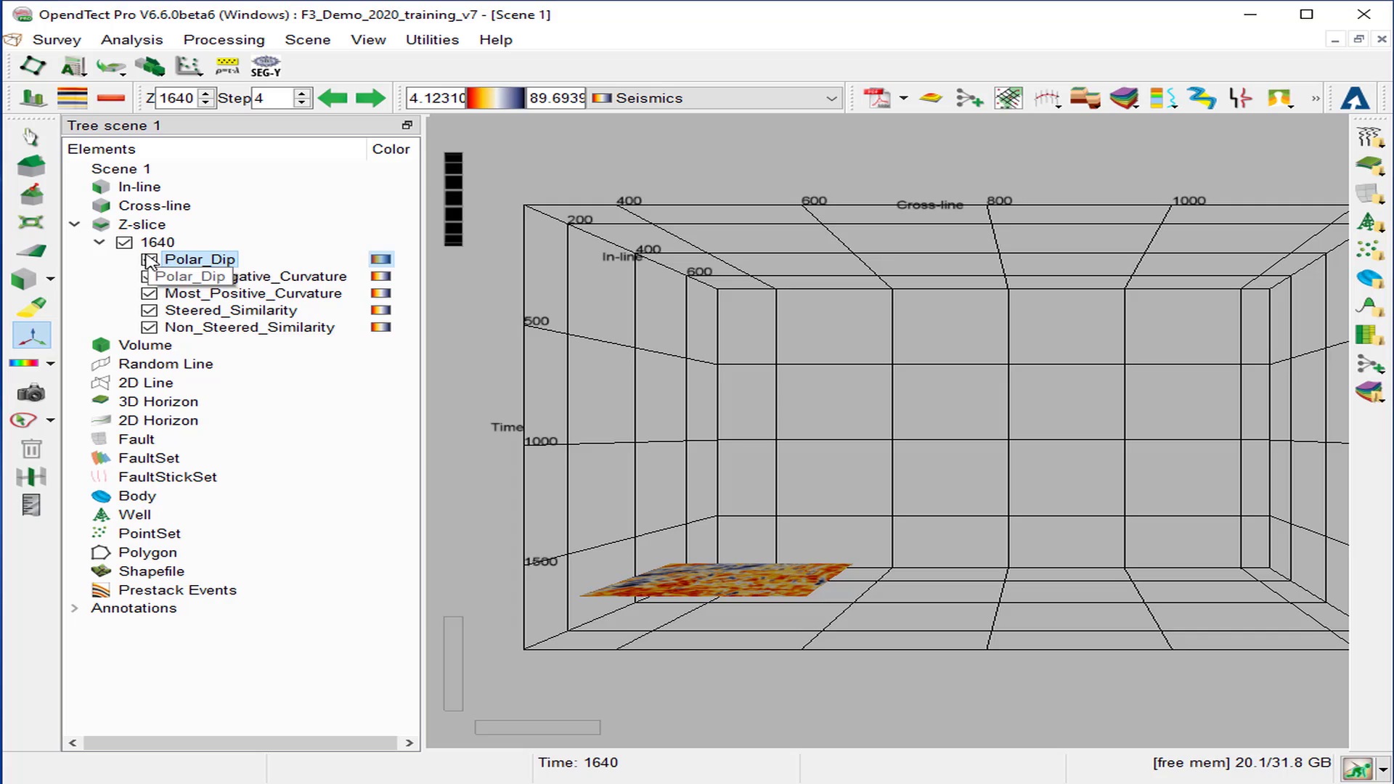
{"action": "left_click", "coordinate": [191, 260]}
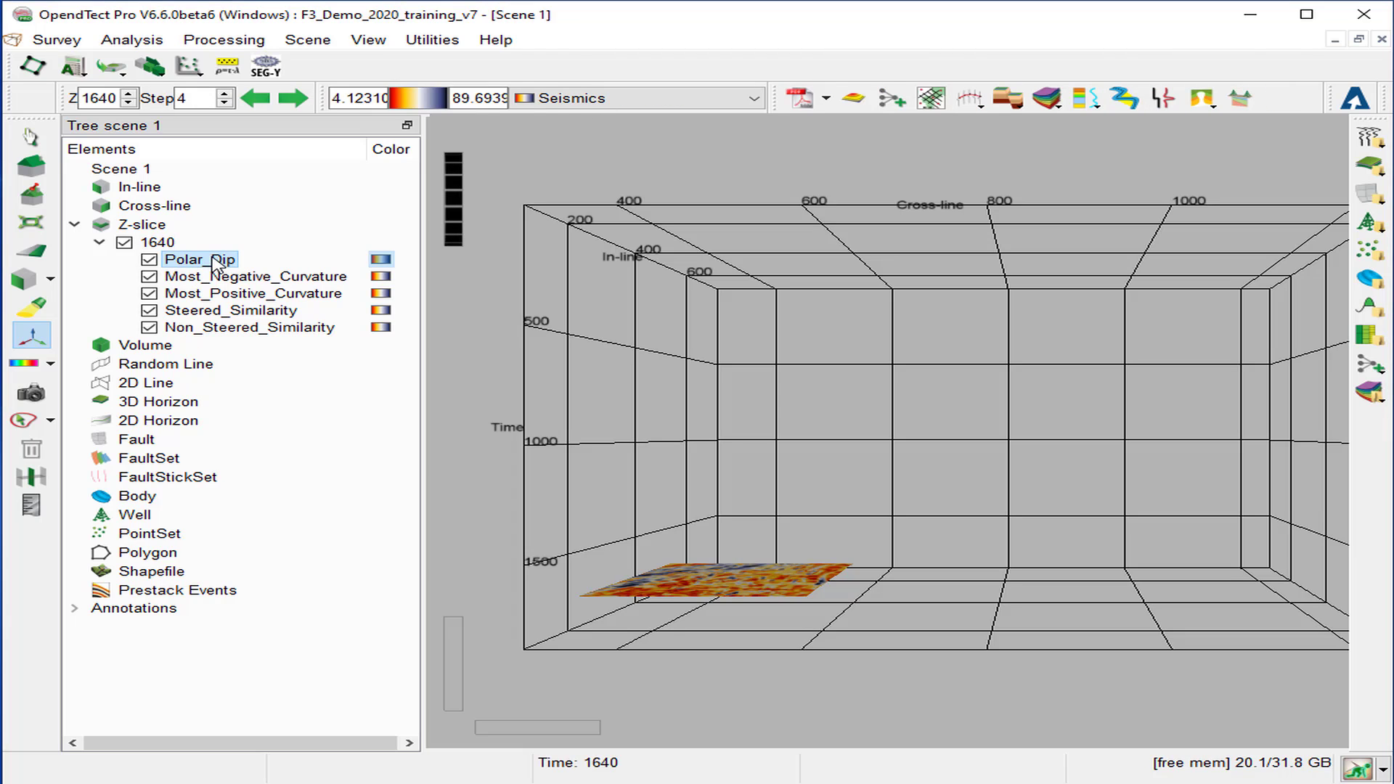
{"action": "left_click", "coordinate": [576, 99]}
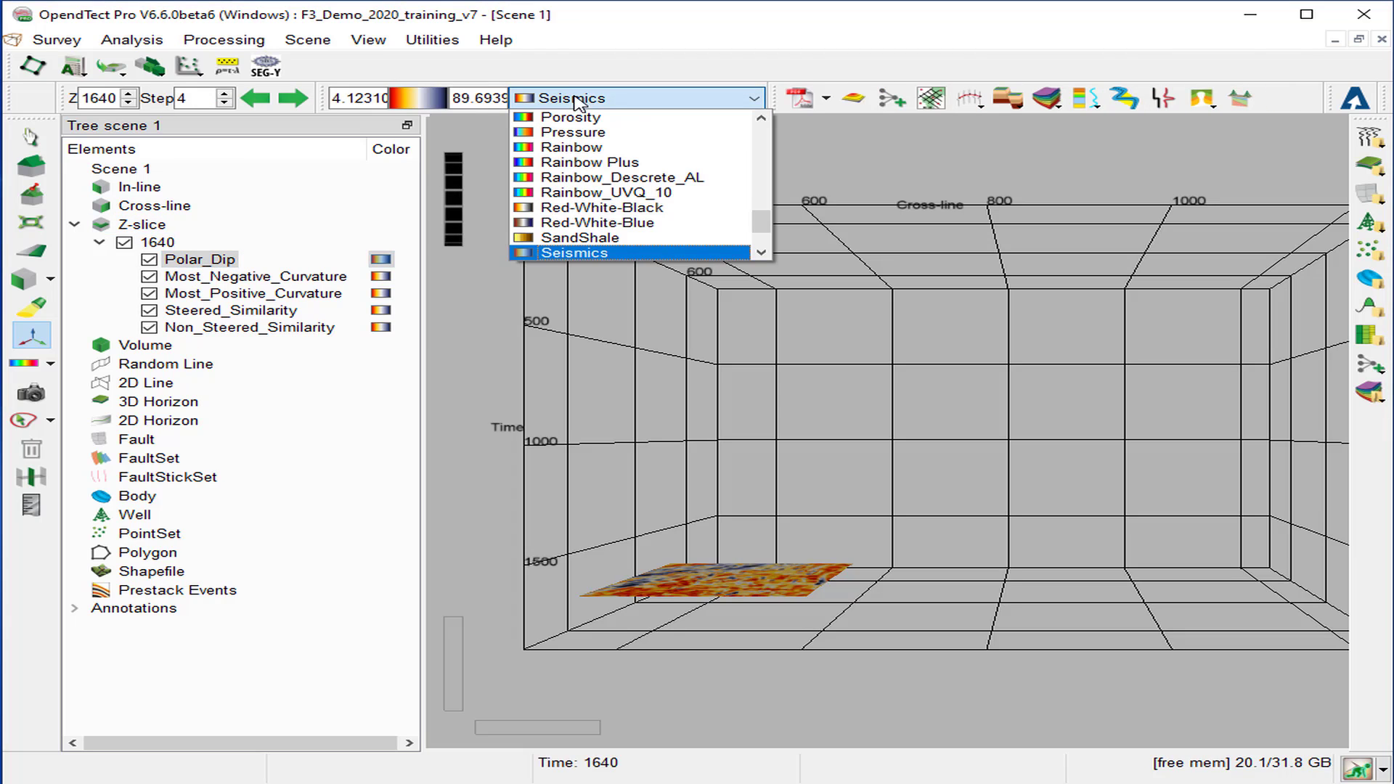
{"action": "scroll", "coordinate": [574, 120], "scroll_direction": "down", "scroll_amount": 1}
{"action": "left_click", "coordinate": [626, 254]}
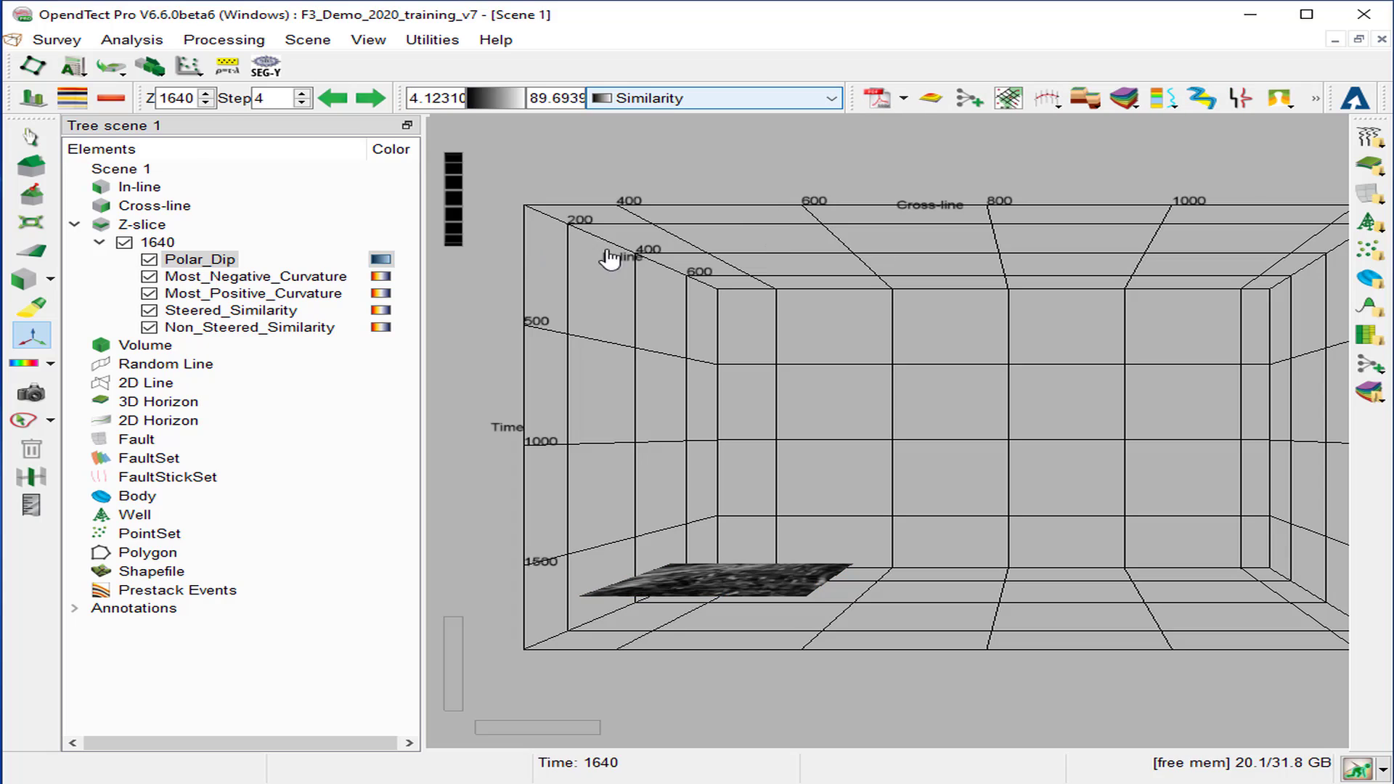
- Apply the Similarity colour table to Most_Negative_Curvature and Most_Positive_Curvature
{"action": "left_click", "coordinate": [231, 282]}
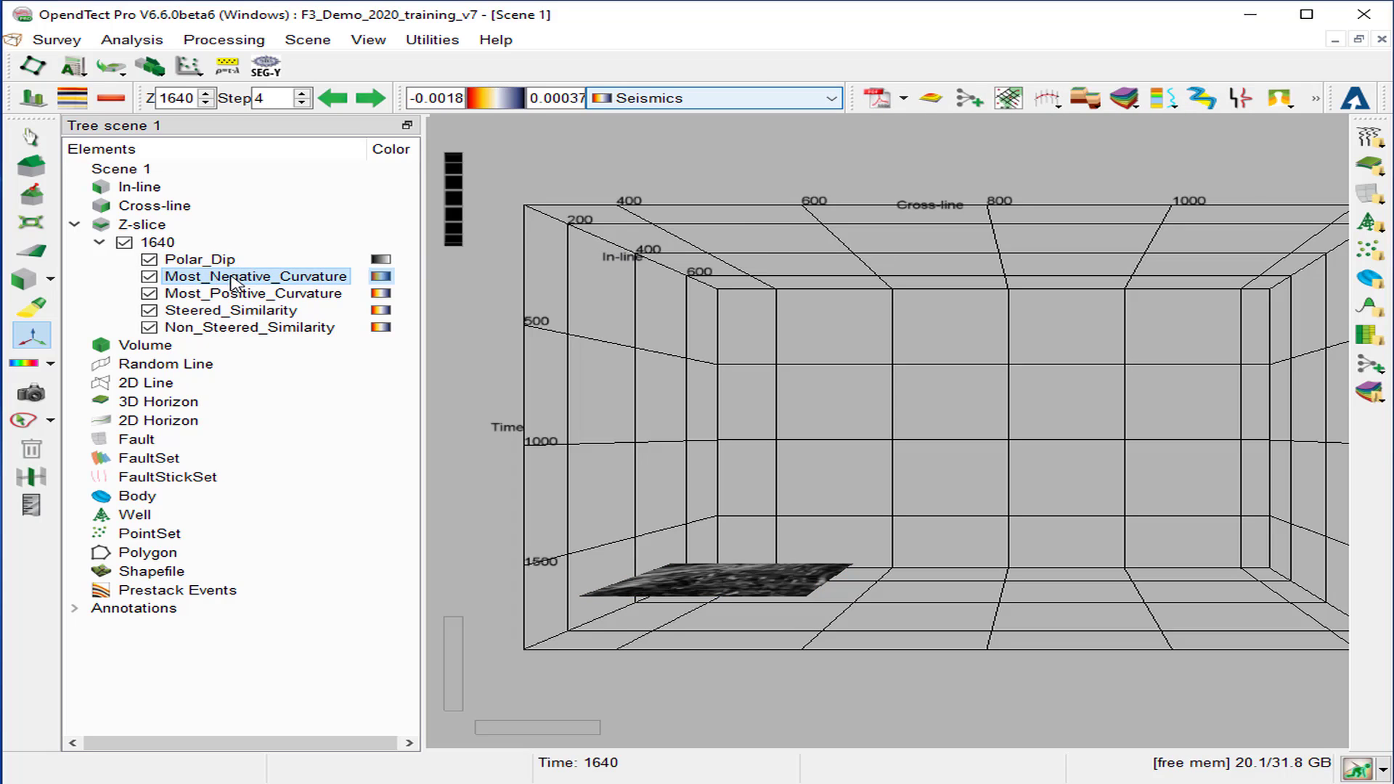
{"action": "left_click", "coordinate": [650, 104]}
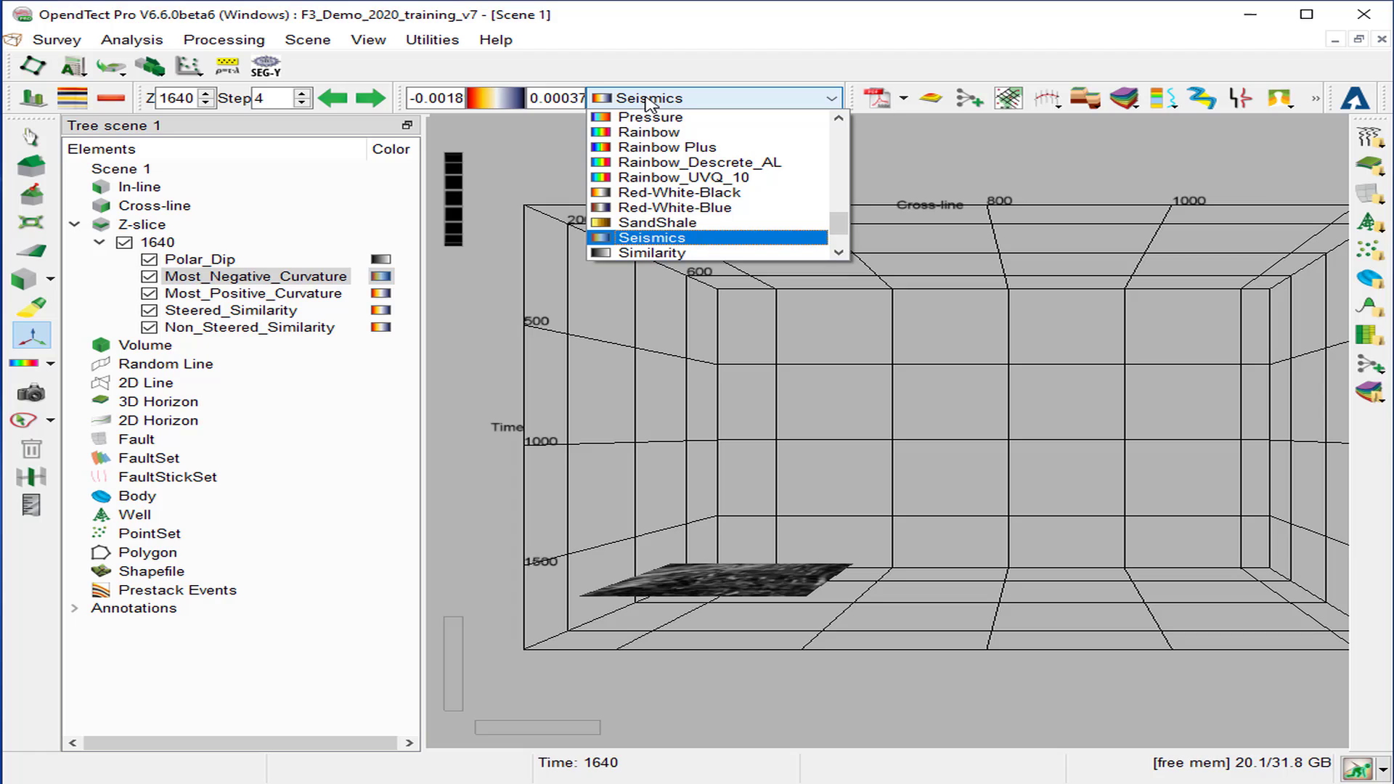
{"action": "left_click", "coordinate": [699, 253]}
{"action": "left_click", "coordinate": [234, 294]}
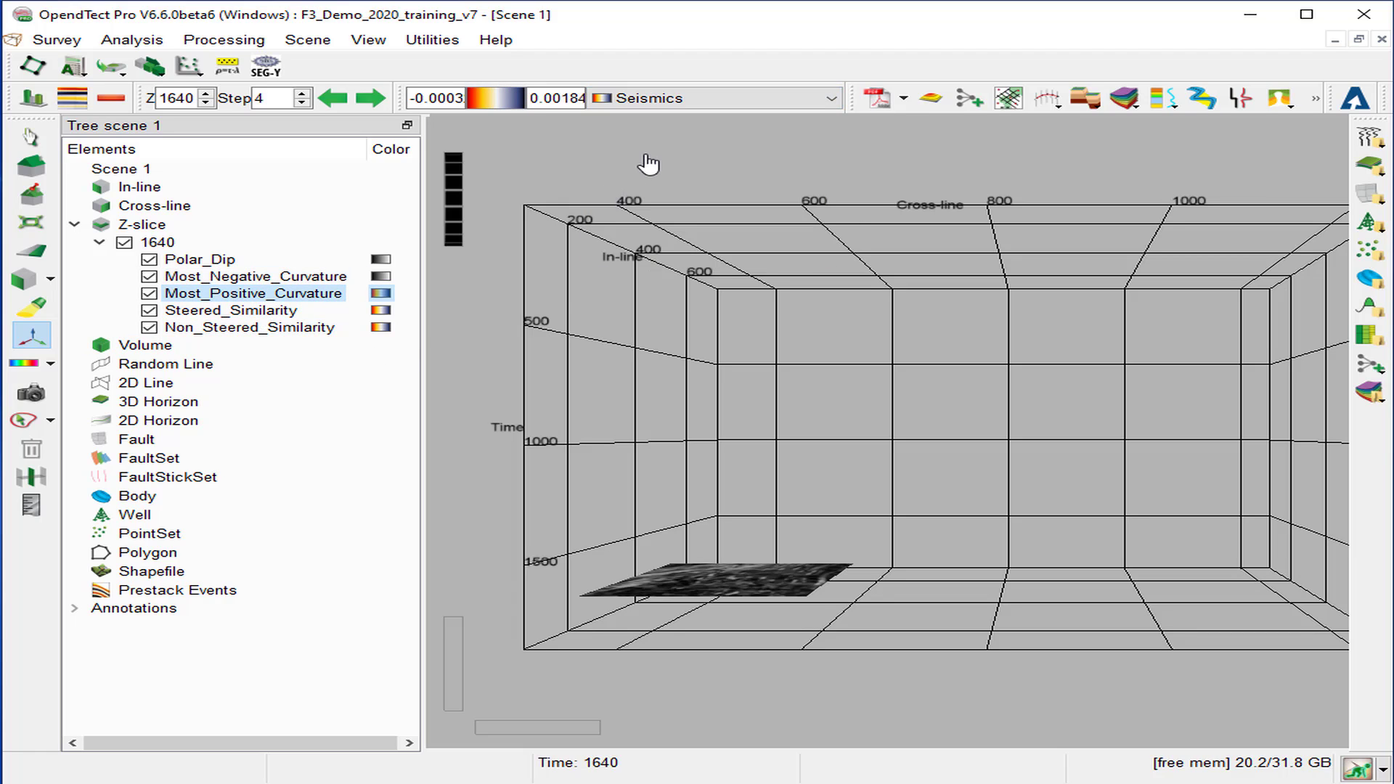
{"action": "left_click", "coordinate": [639, 97]}
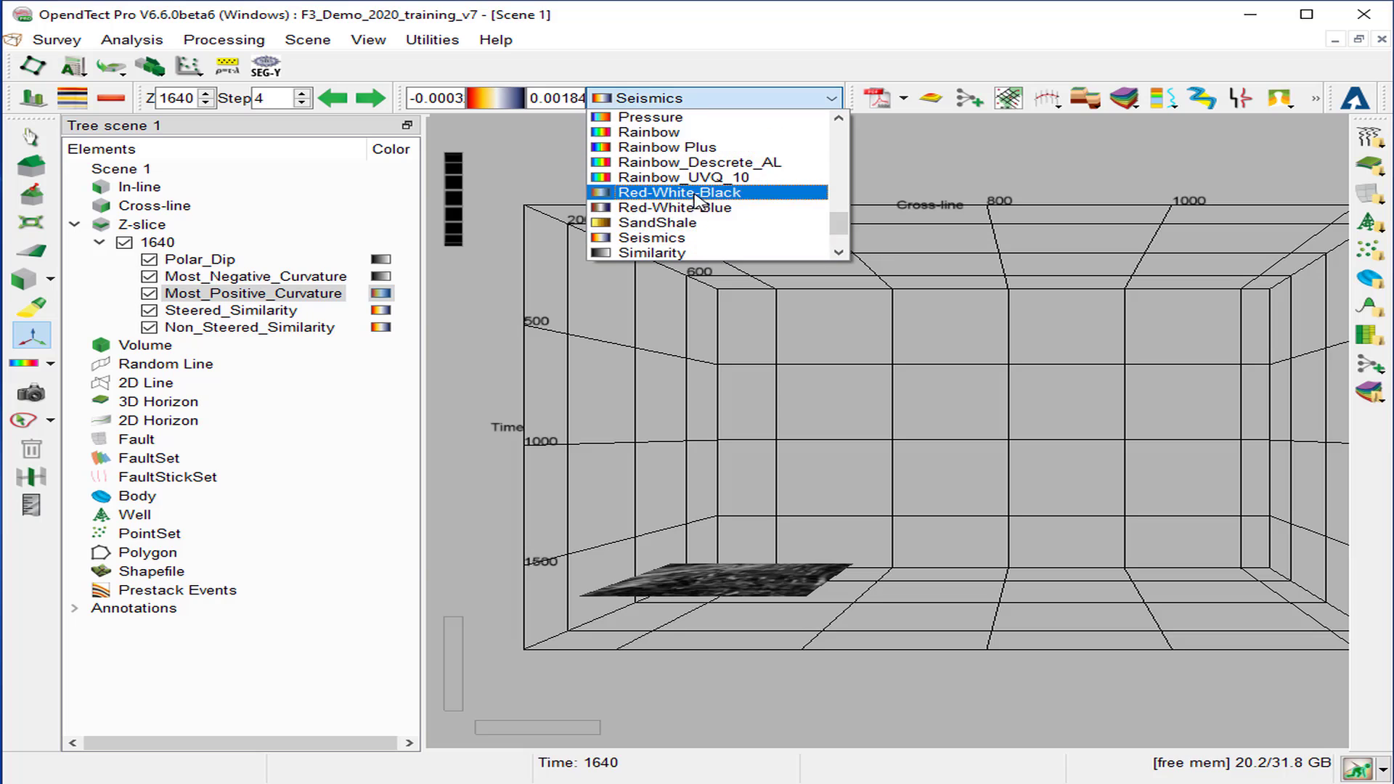
{"action": "left_click", "coordinate": [651, 252]}
- Apply the Similarity colour table to Steered_Similarity and Non_Steered_Similarity
{"action": "left_click", "coordinate": [299, 310]}
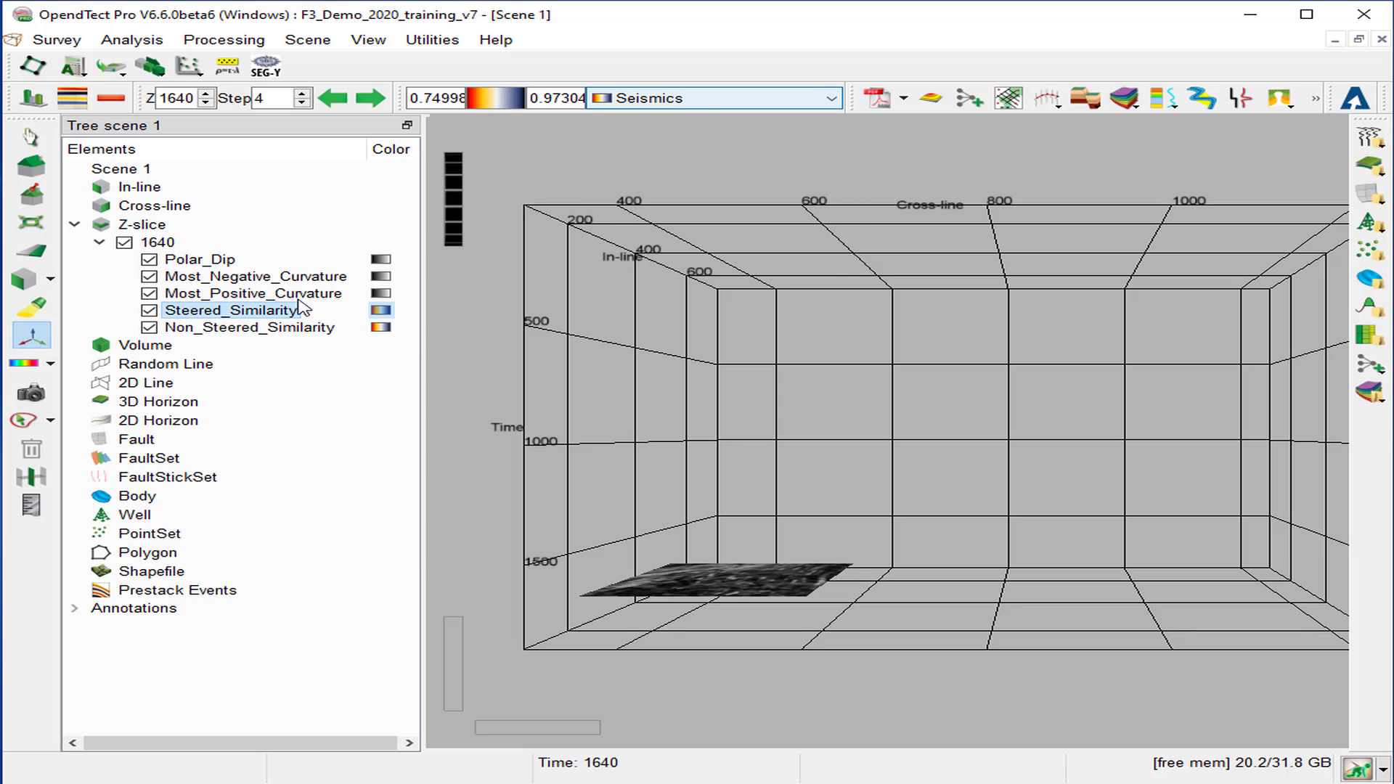
{"action": "left_click", "coordinate": [705, 101]}
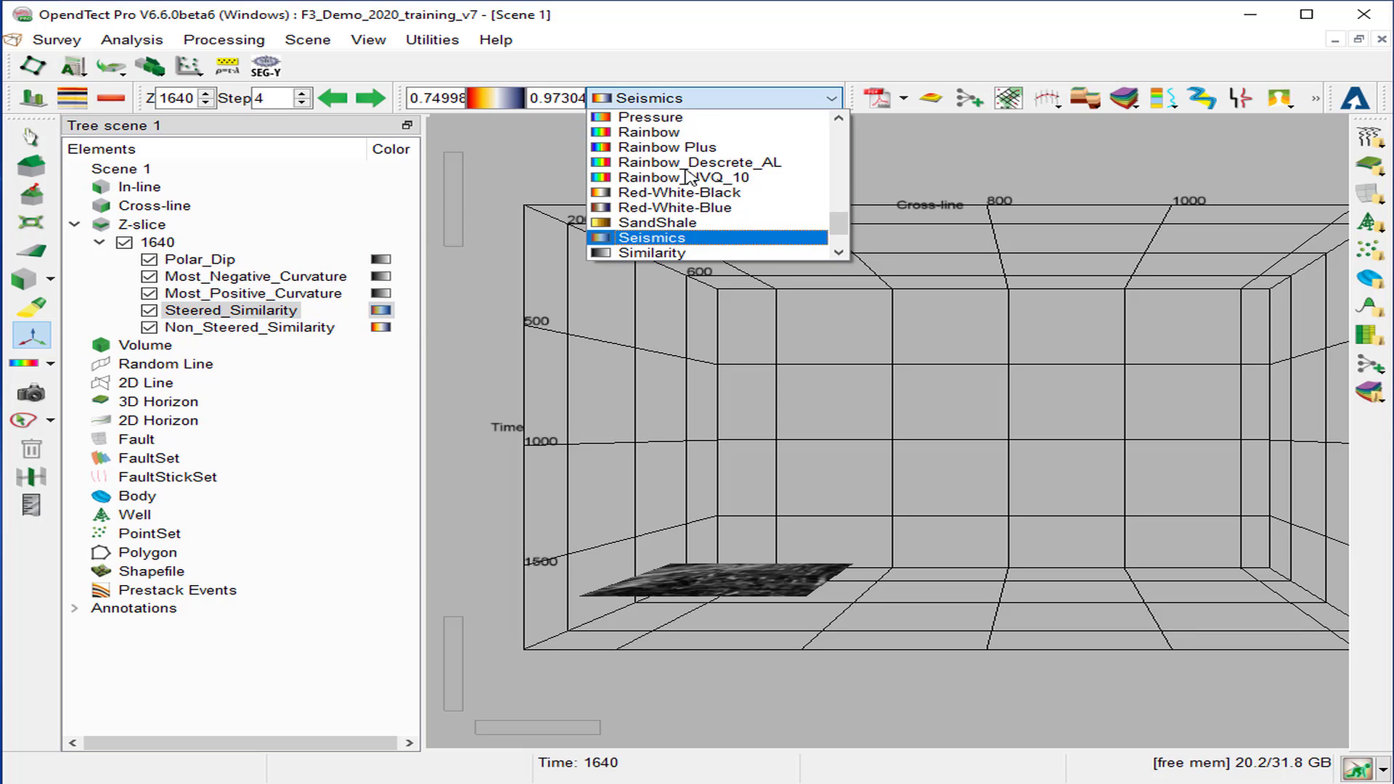
{"action": "left_click", "coordinate": [682, 253]}
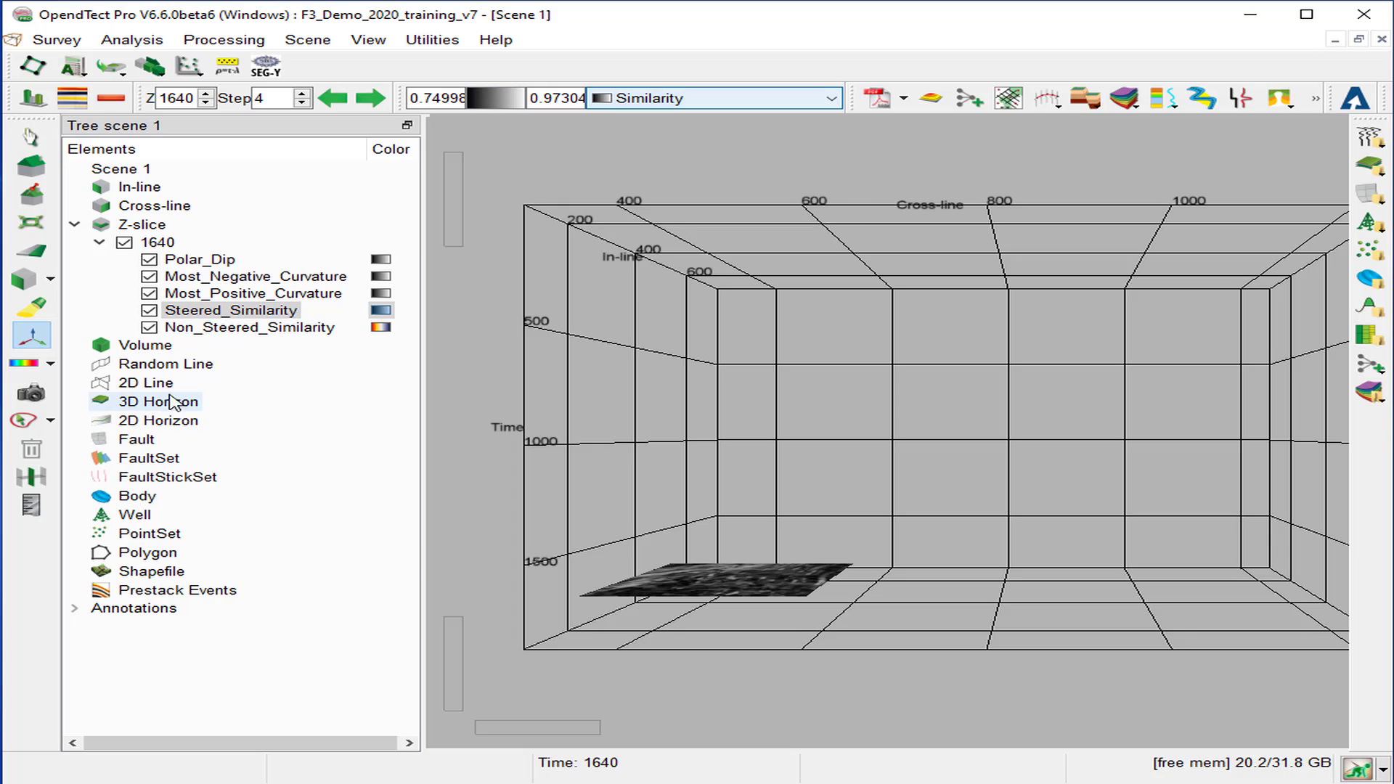
{"action": "left_click", "coordinate": [234, 331]}
{"action": "left_click", "coordinate": [657, 100]}
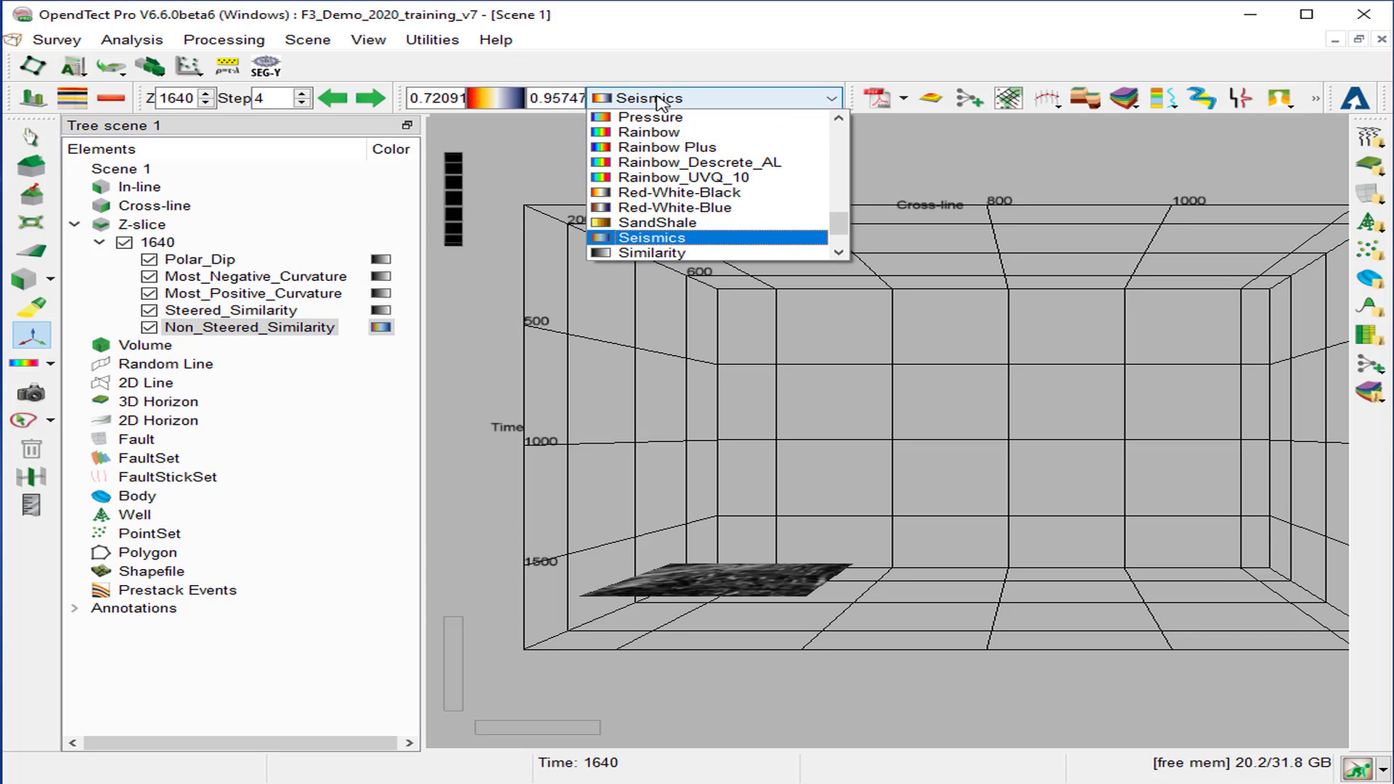
{"action": "left_click", "coordinate": [653, 253]}
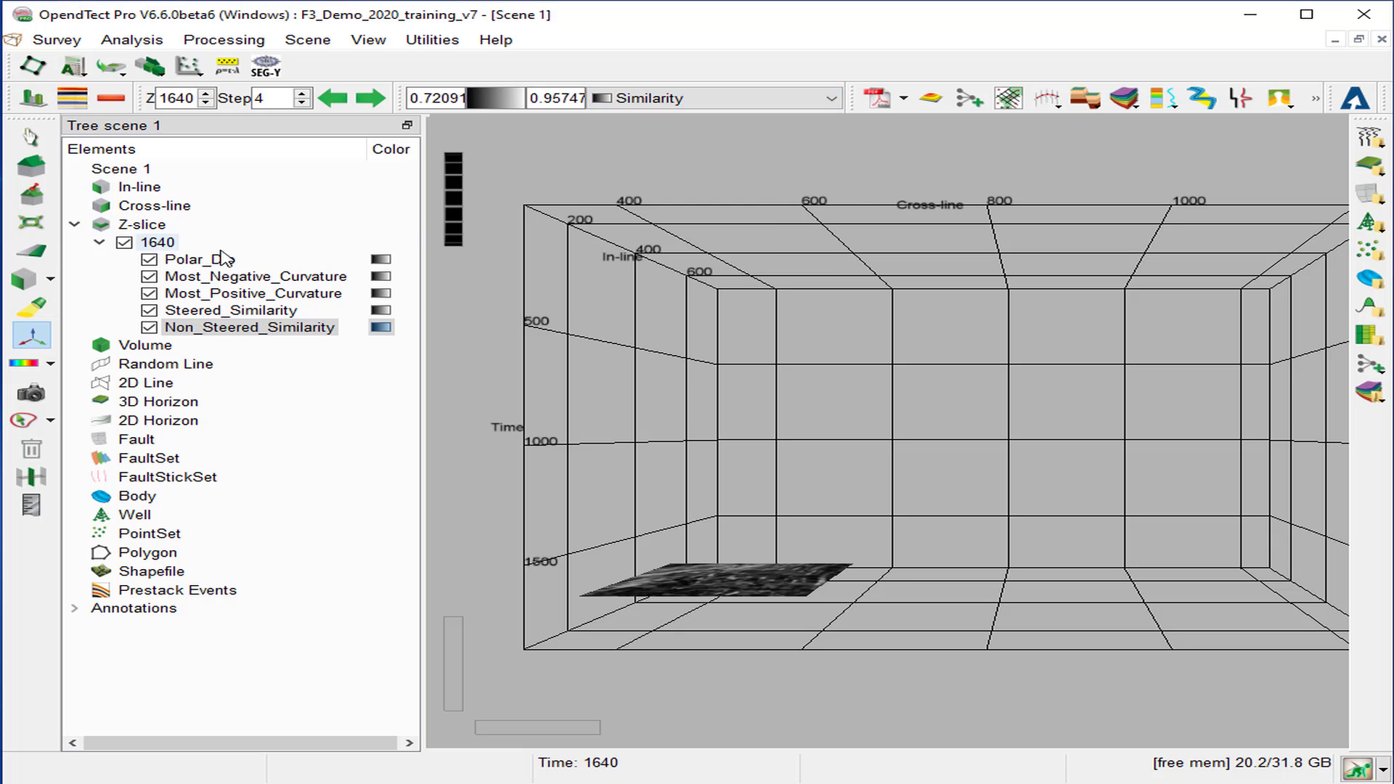
- View the Z-slice straight down from above with north up, zoomed in closer
{"action": "left_click", "coordinate": [50, 279]}
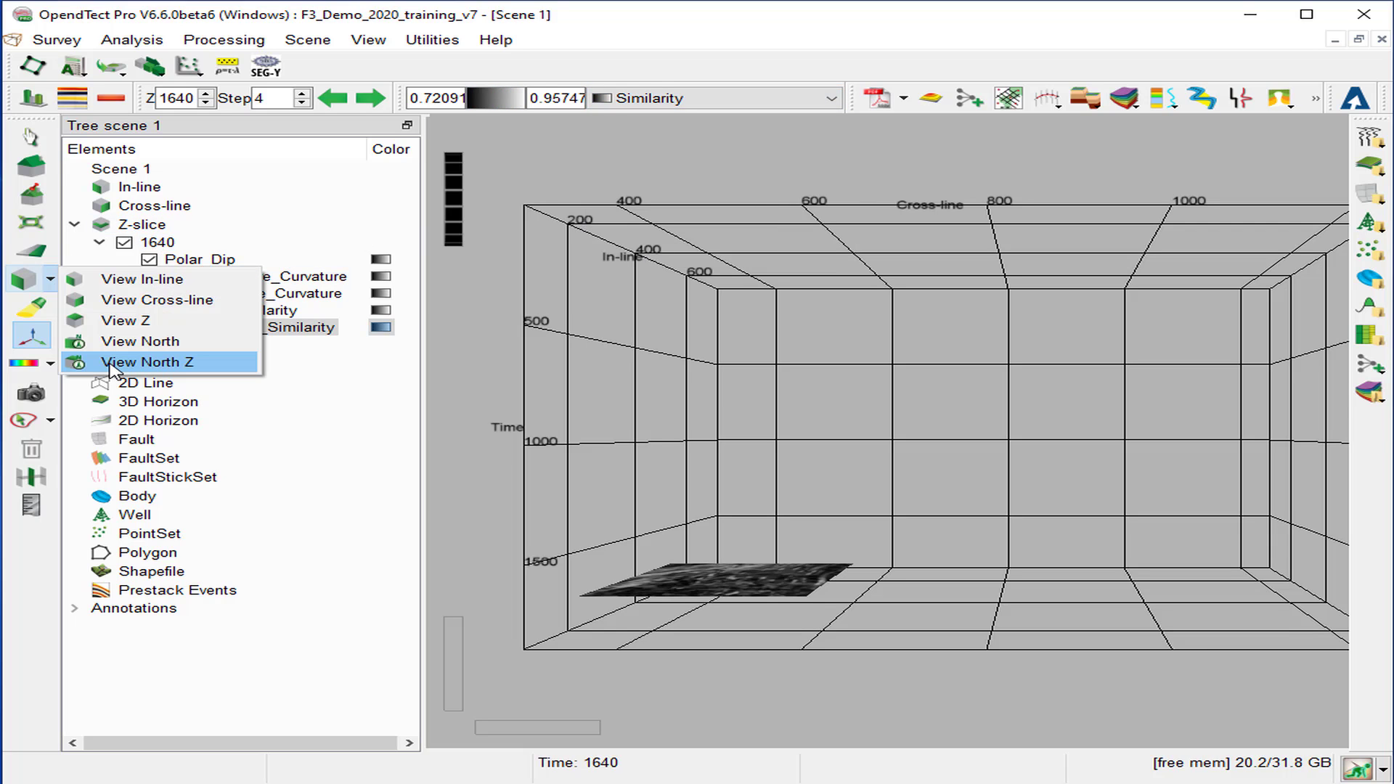
{"action": "left_click", "coordinate": [110, 362]}
{"action": "scroll", "coordinate": [890, 507], "scroll_direction": "up", "scroll_amount": 5}
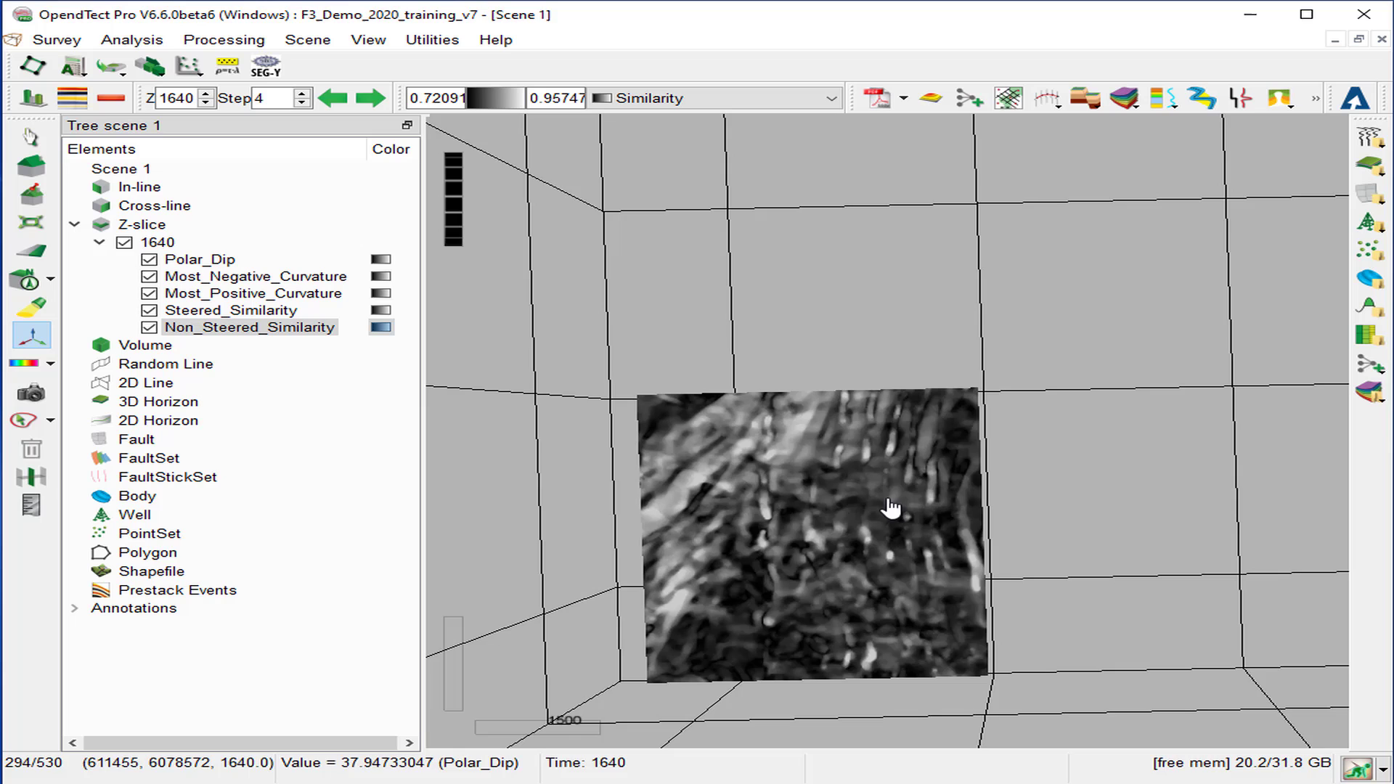
{"action": "scroll", "coordinate": [890, 507], "scroll_direction": "up", "scroll_amount": 8}
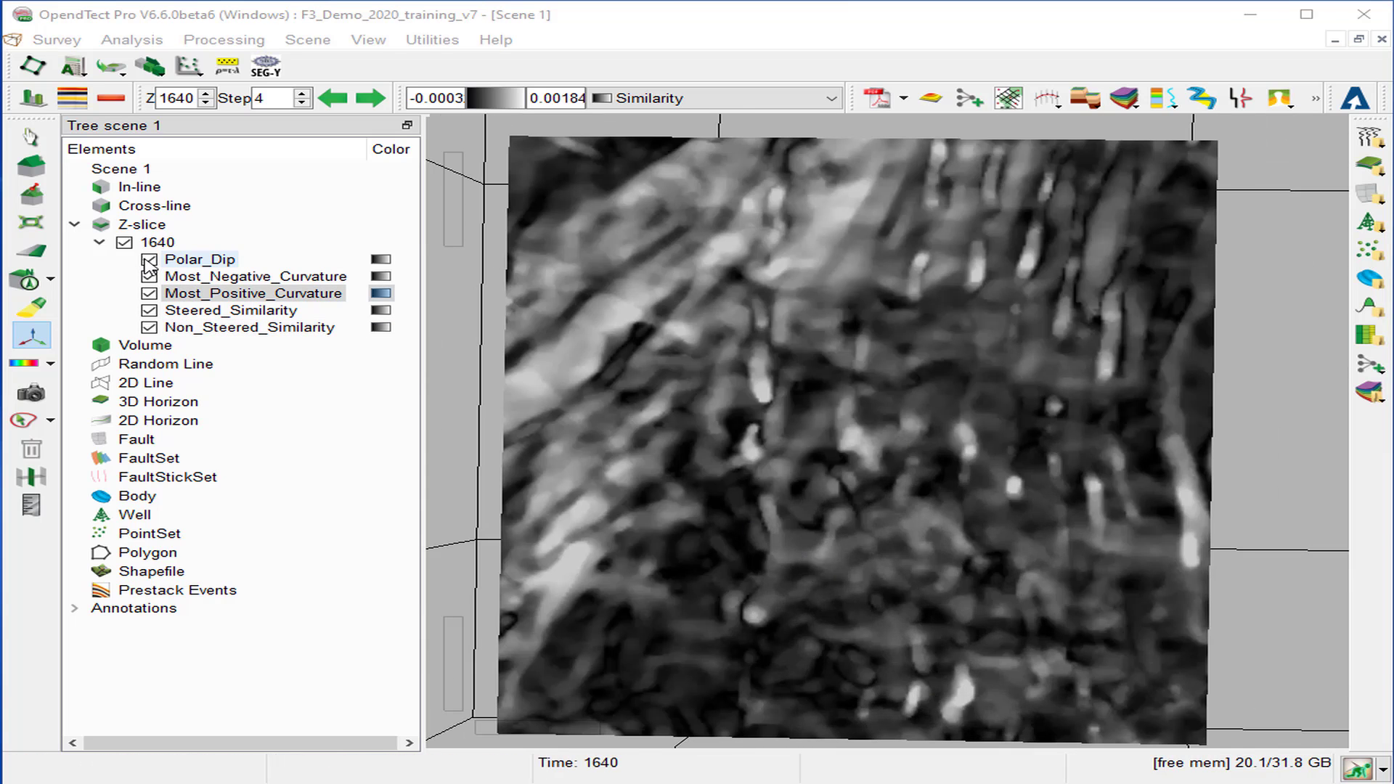
- Hide Polar_Dip, both curvature layers and Steered_Similarity so only Non_Steered_Similarity shows
{"action": "left_click", "coordinate": [149, 260]}
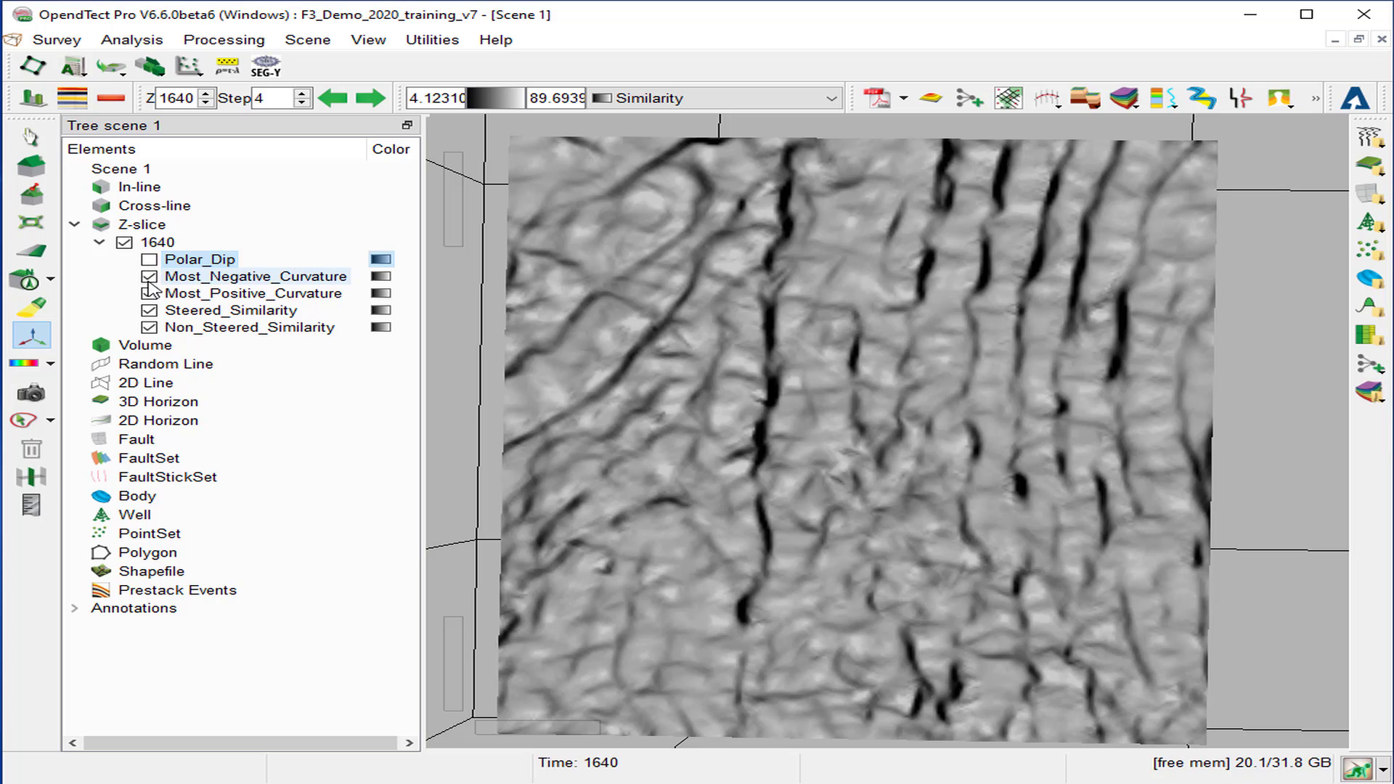
{"action": "left_click", "coordinate": [149, 276]}
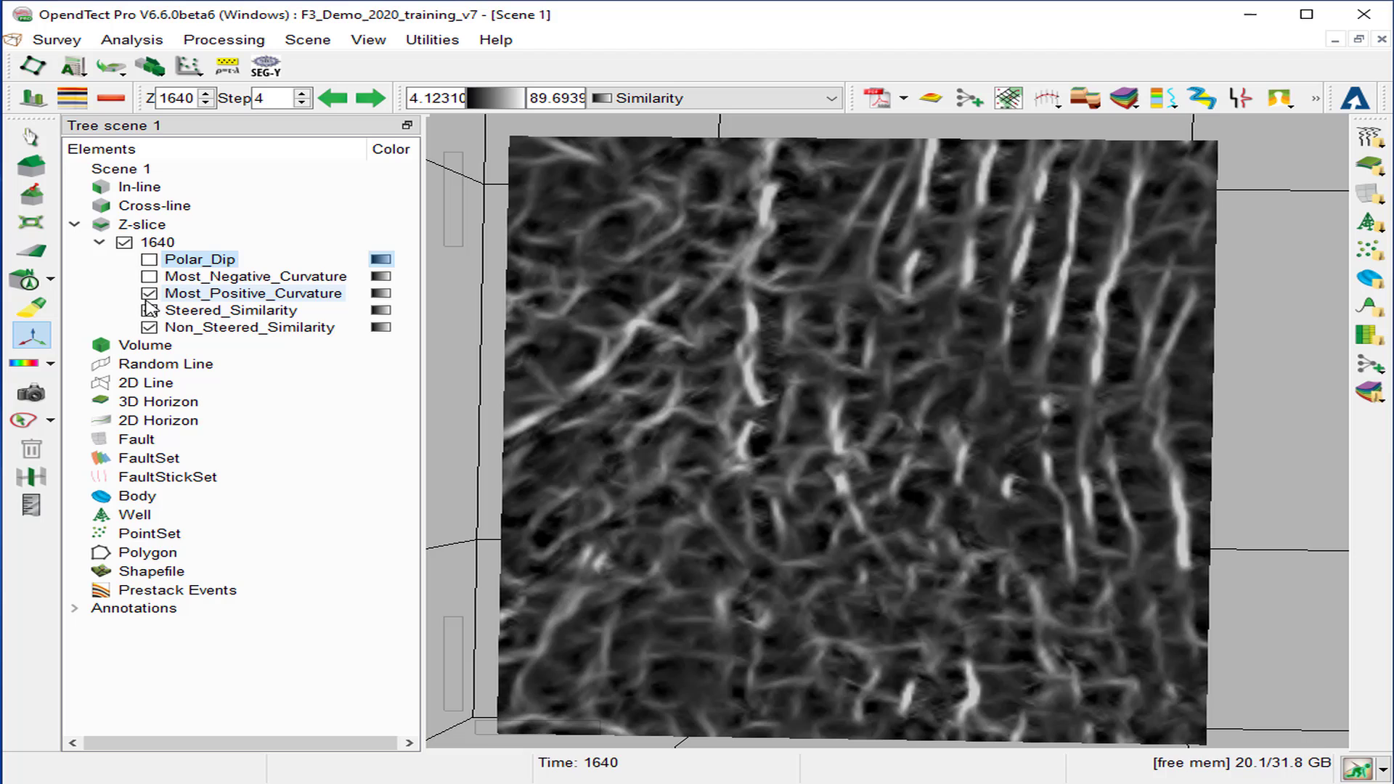
{"action": "left_click", "coordinate": [149, 294]}
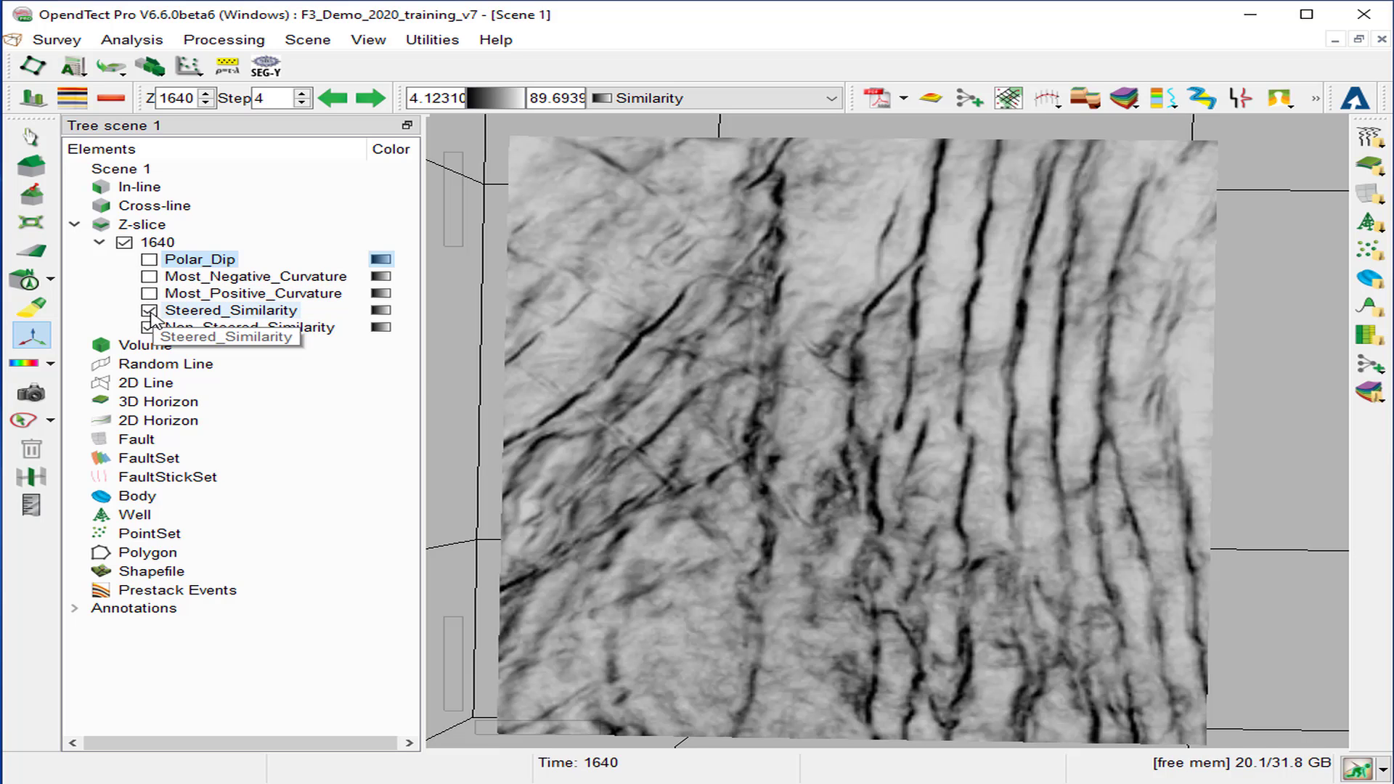
{"action": "left_click", "coordinate": [149, 311]}
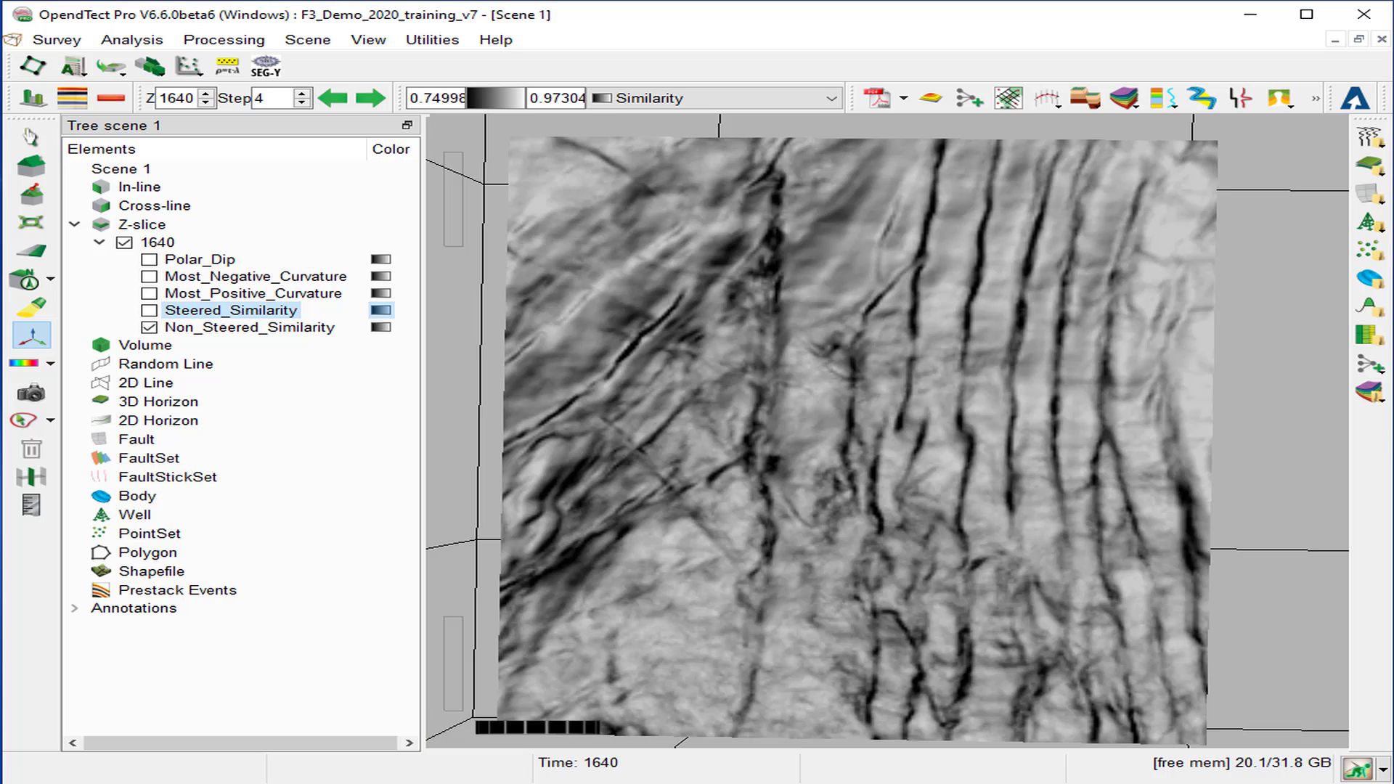
- Toggle Steered_Similarity on and off to compare it with Non_Steered_Similarity, leaving it on
{"action": "left_click", "coordinate": [840, 535]}
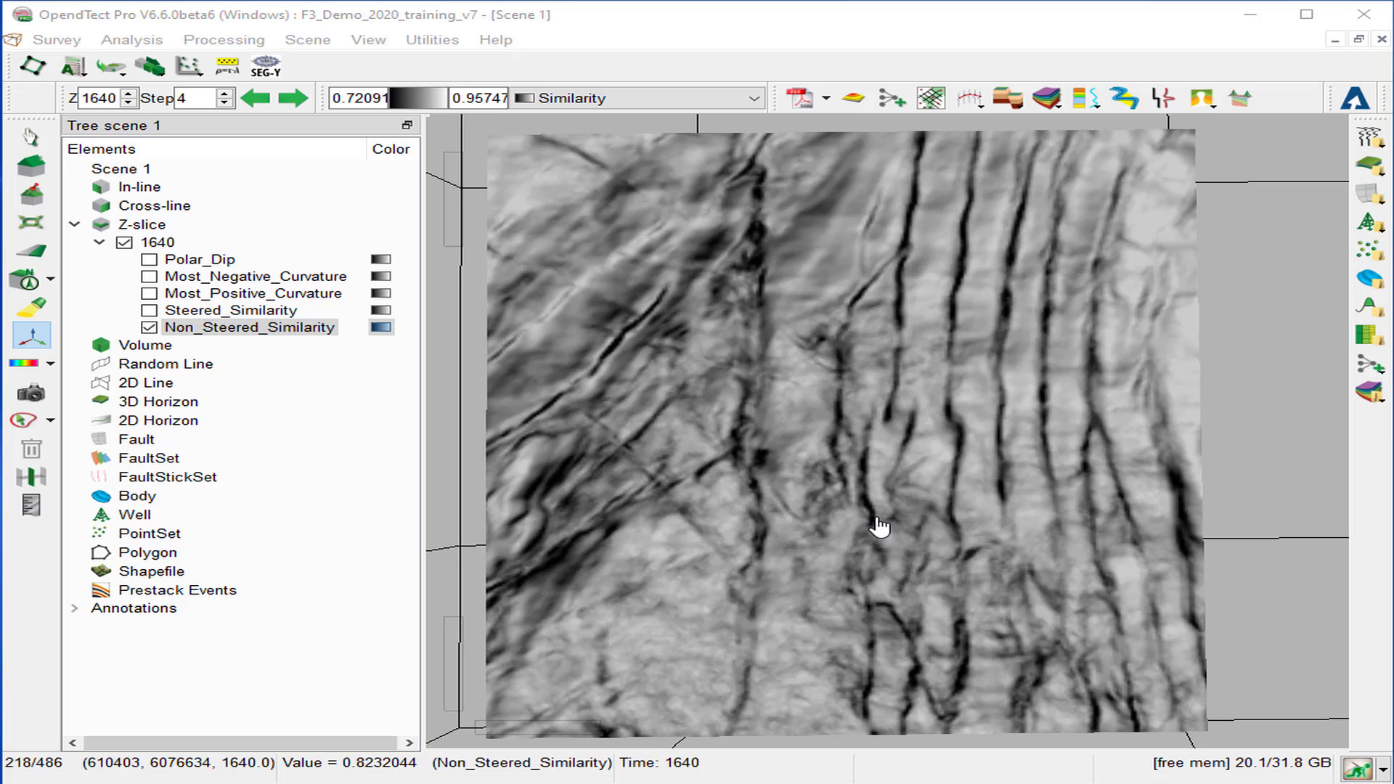
{"action": "key", "text": "Up"}
{"action": "key", "text": "space"}
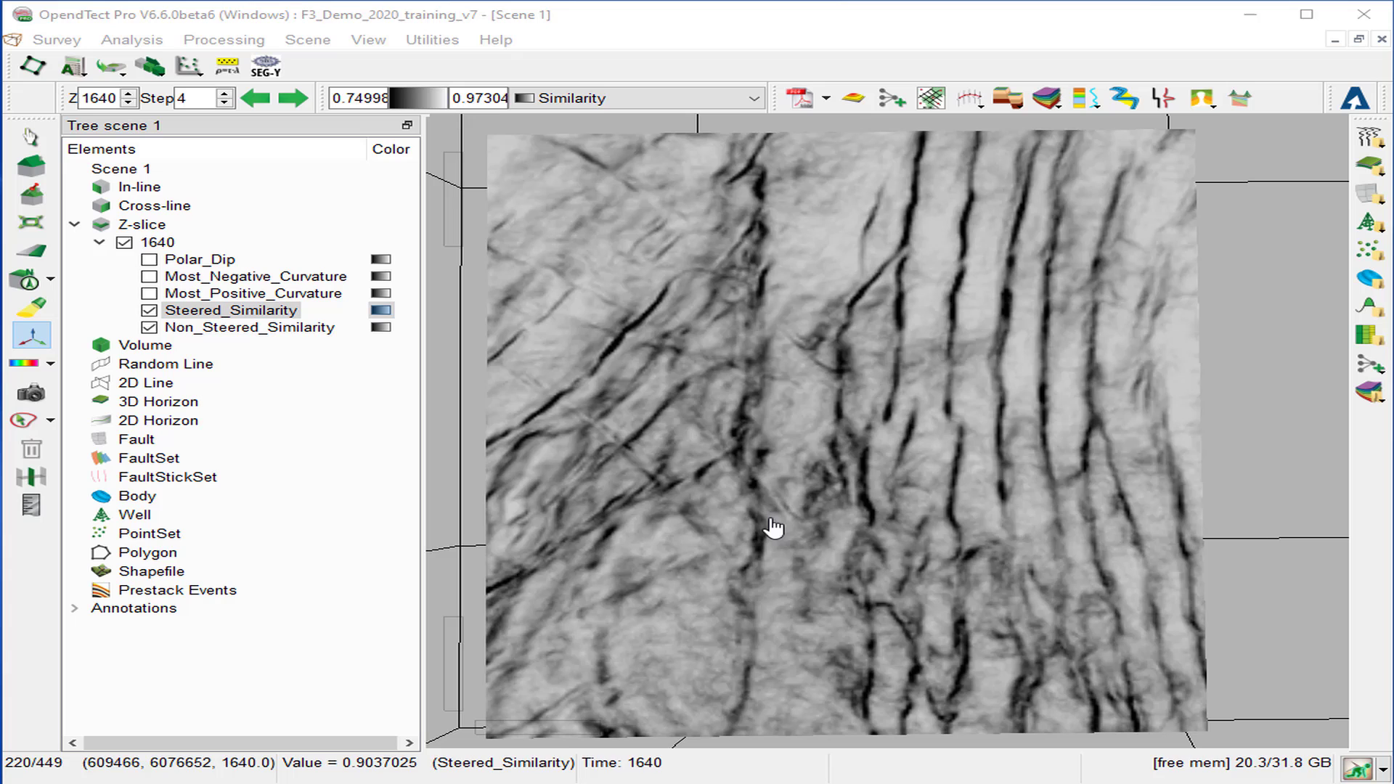
{"action": "left_click", "coordinate": [151, 311]}
{"action": "left_click", "coordinate": [151, 311]}
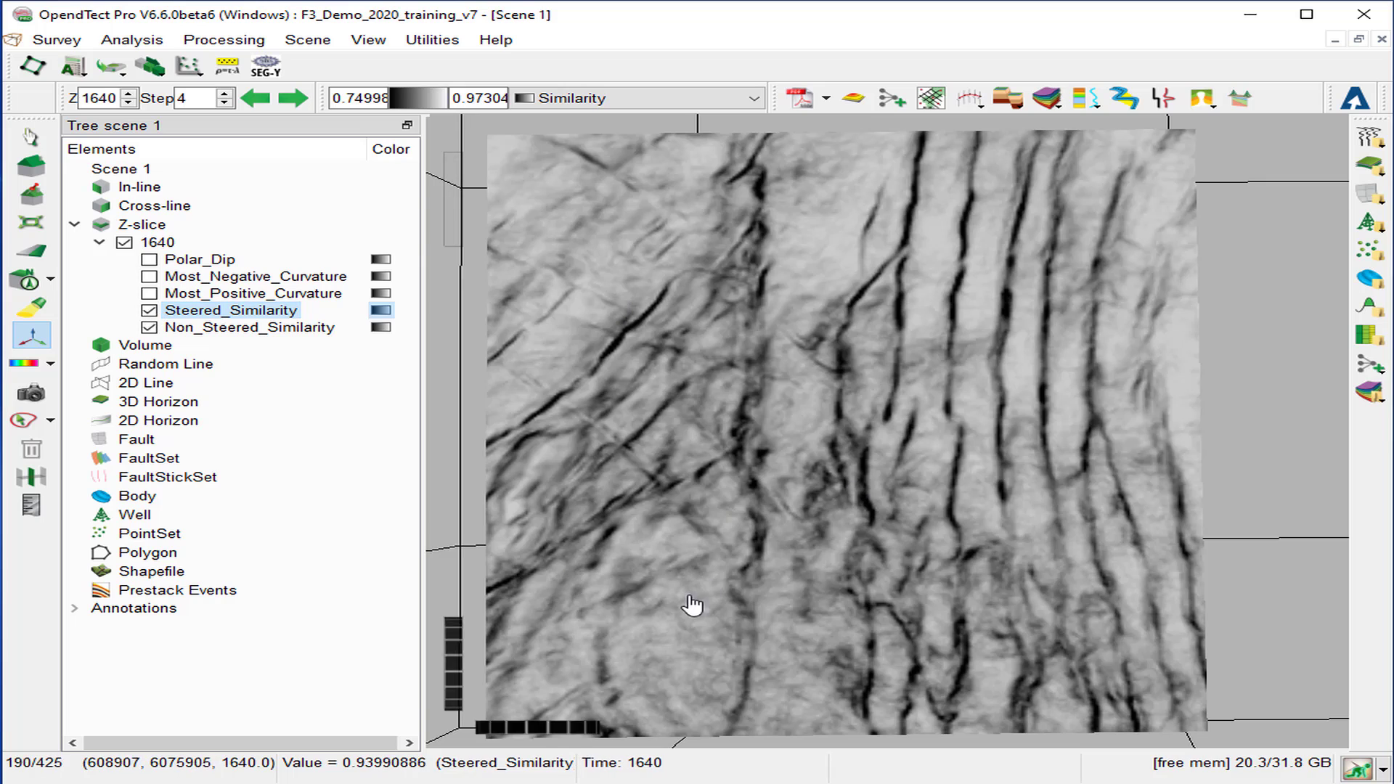
{"action": "left_click", "coordinate": [150, 312]}
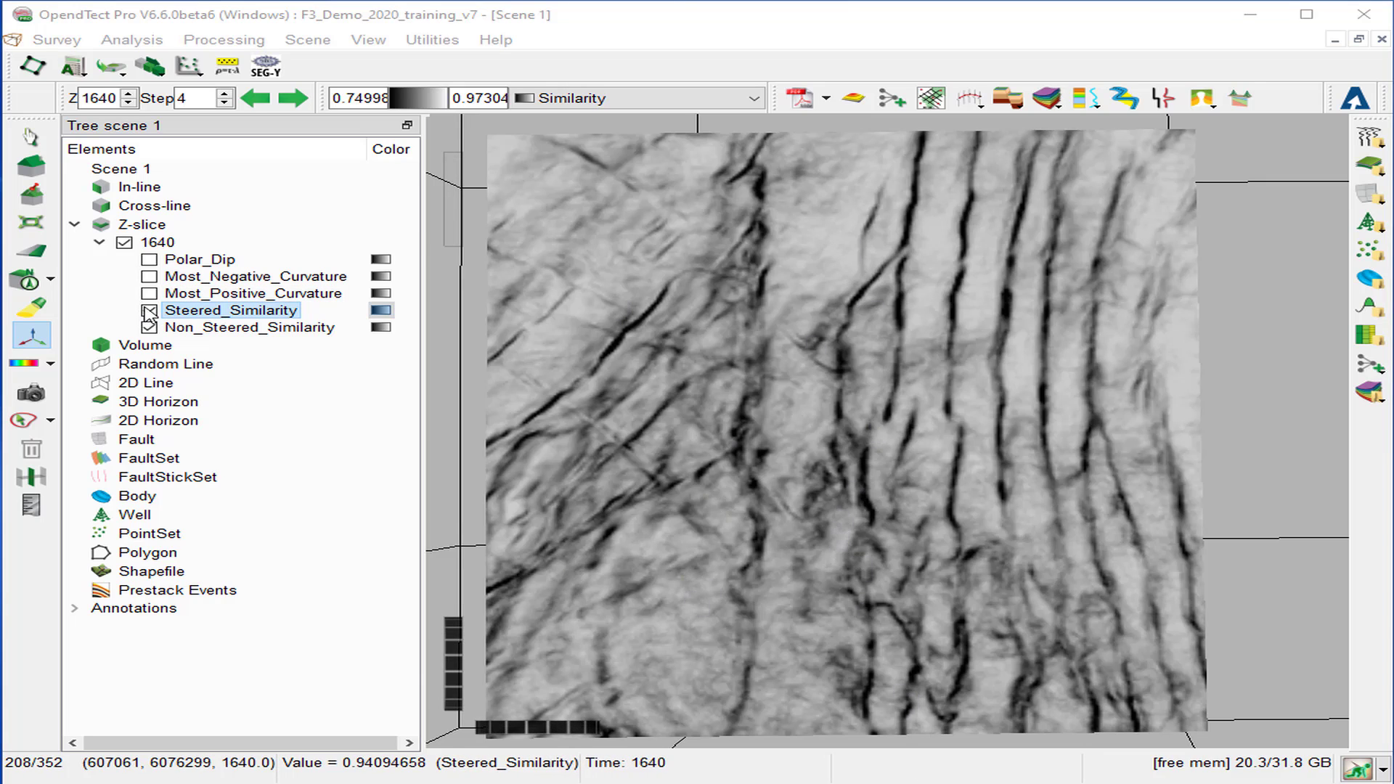
{"action": "left_click", "coordinate": [150, 311]}
{"action": "left_click", "coordinate": [150, 311]}
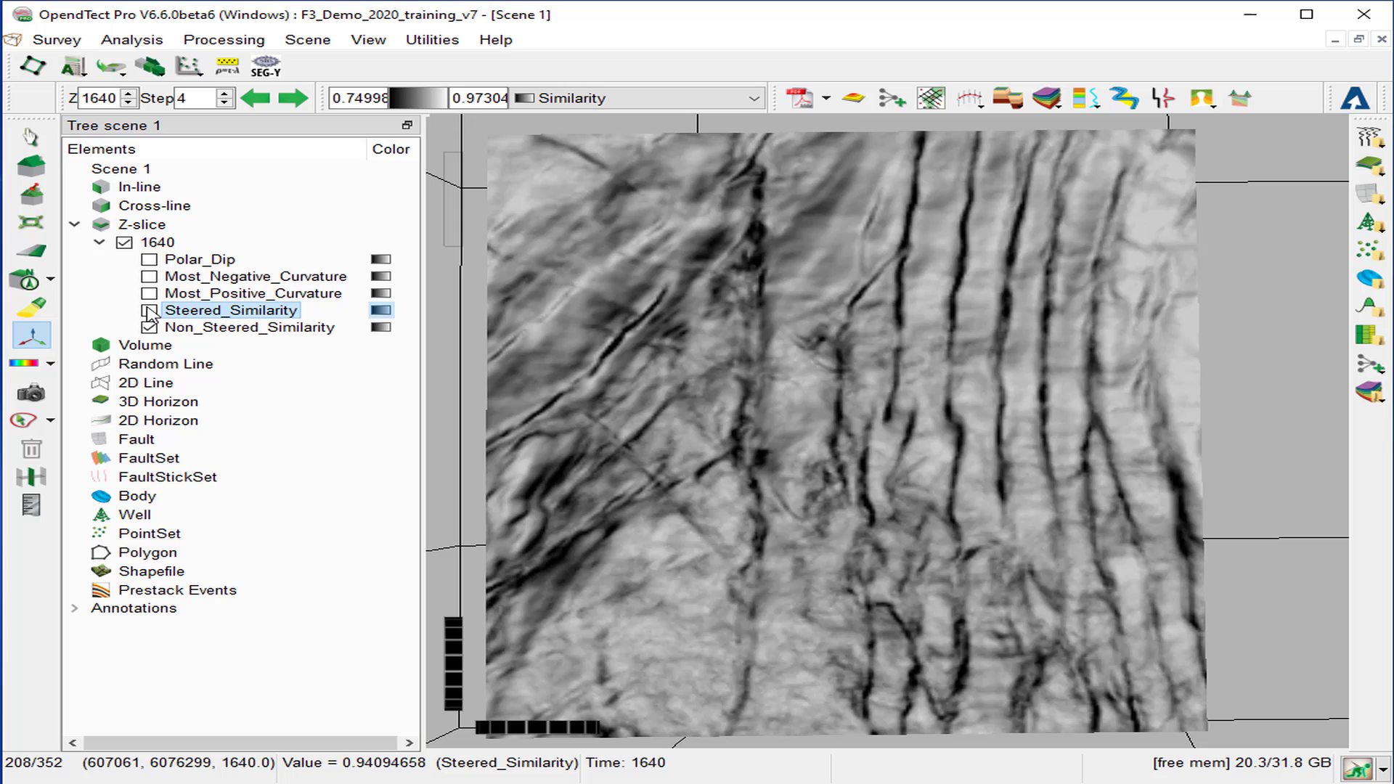
{"action": "left_click", "coordinate": [150, 311]}
- Briefly show Most_Positive_Curvature for comparison, then hide it again
{"action": "left_click", "coordinate": [149, 294]}
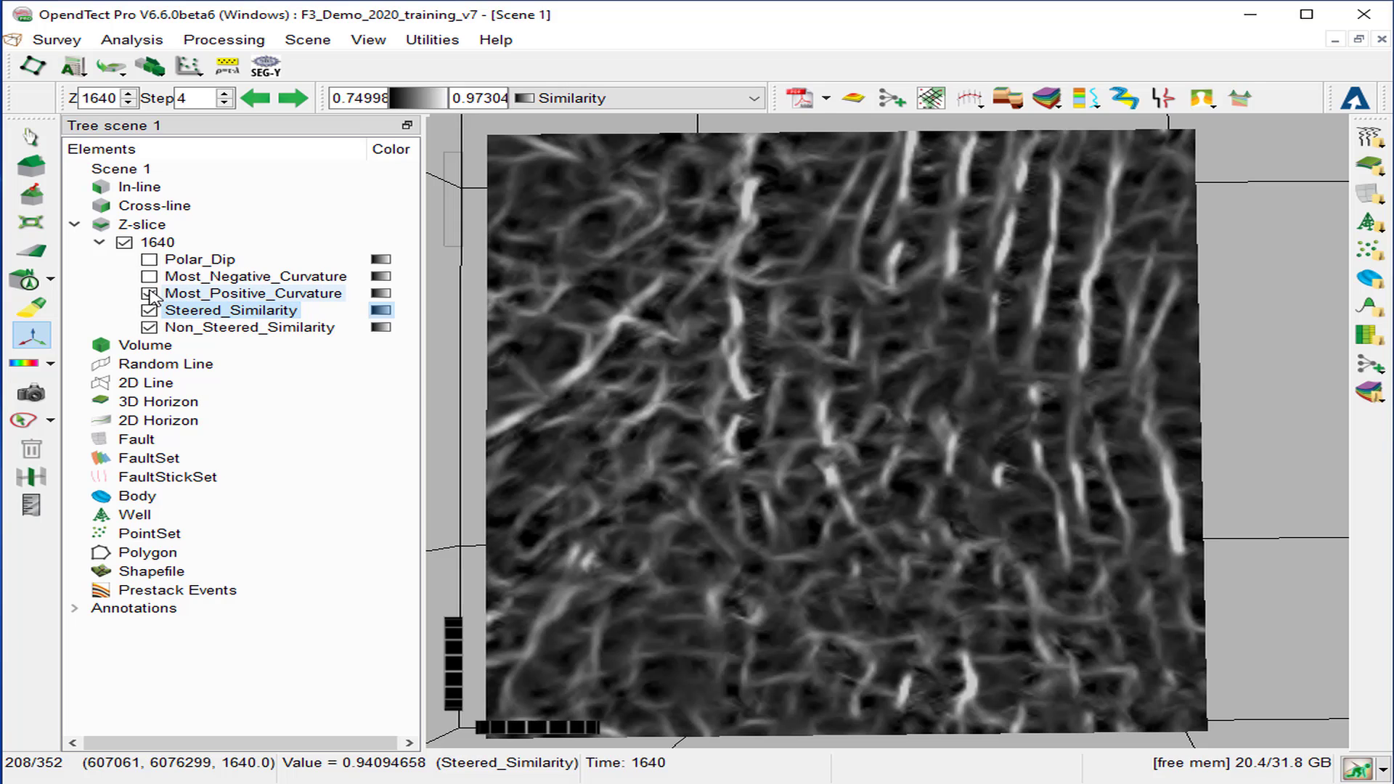
{"action": "left_click", "coordinate": [150, 294]}
{"action": "left_click", "coordinate": [150, 294]}
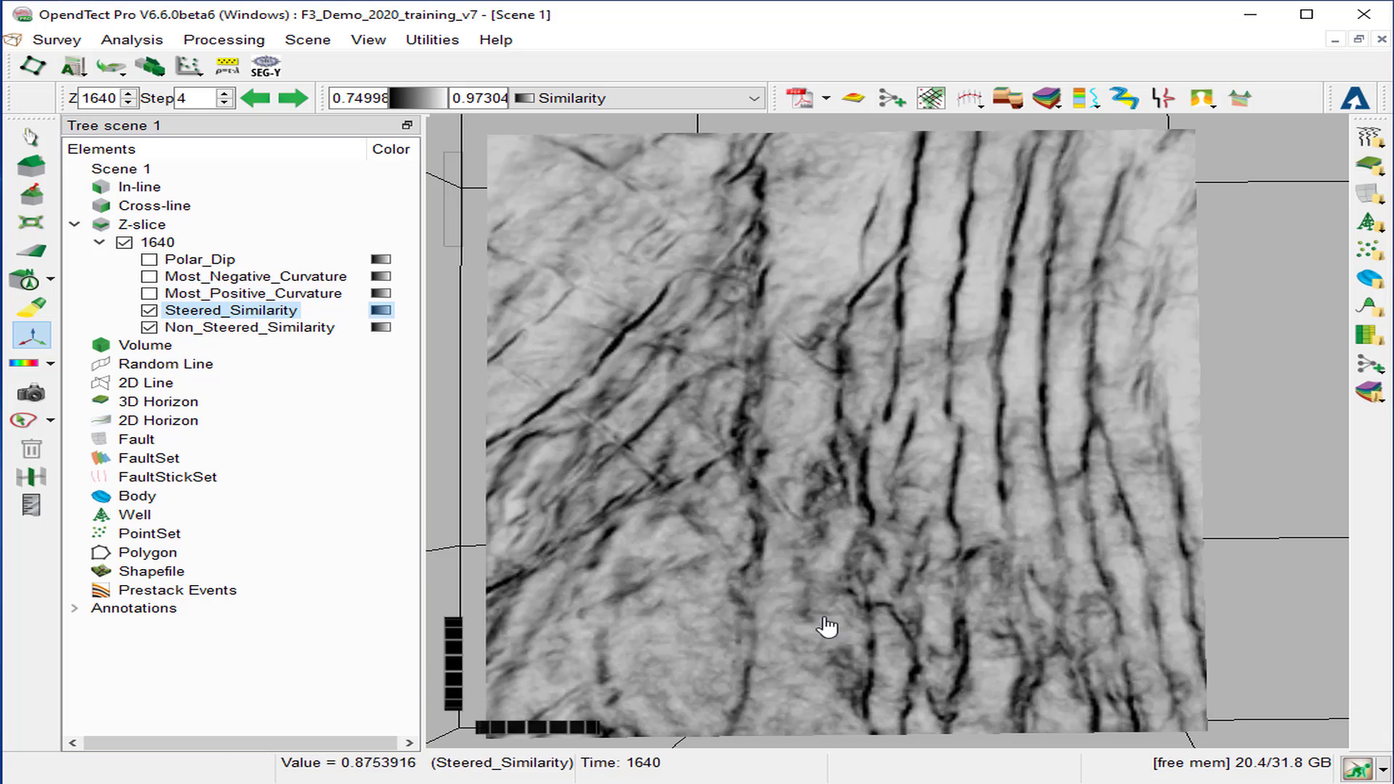